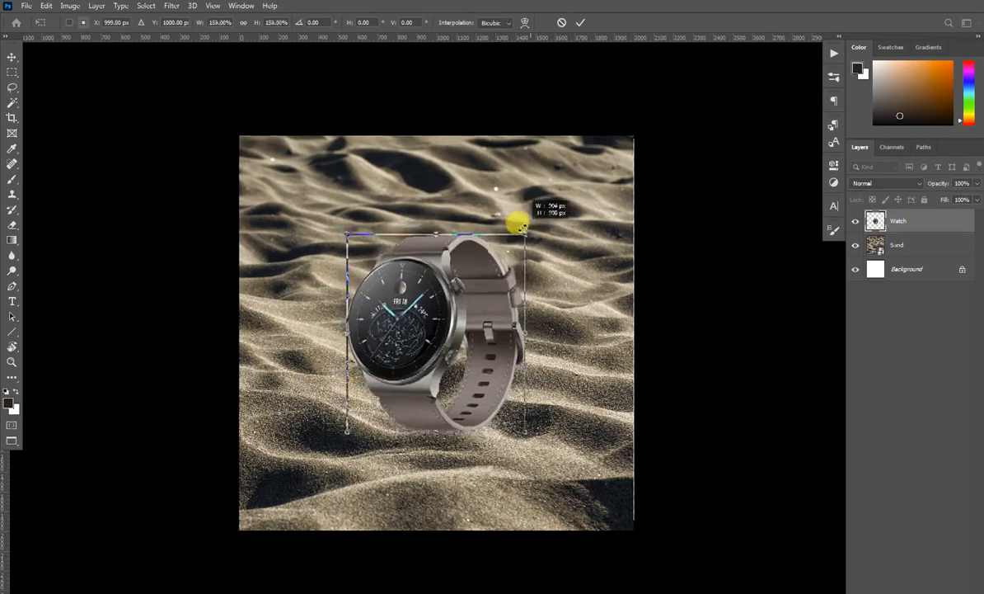
- With the Watch layer's fill lowered, paint black on its mask to hide the lower back strap behind the sand ridge
{"action": "scroll", "coordinate": [443, 372], "scroll_direction": "up", "scroll_amount": 2}
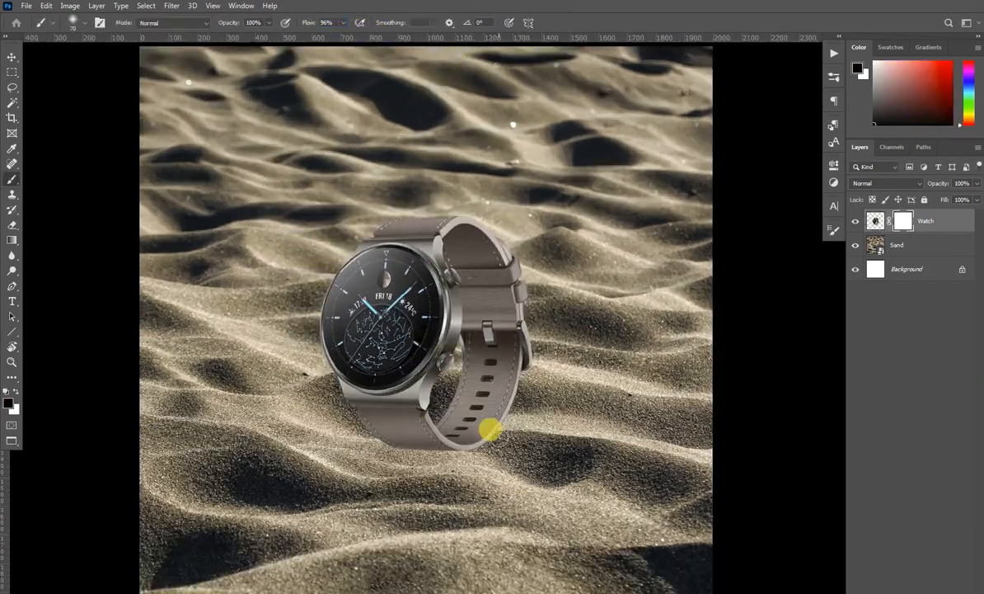
{"action": "scroll", "coordinate": [458, 471], "scroll_direction": "up", "scroll_amount": 3}
{"action": "key", "text": "b"}
{"action": "left_click_drag", "start_coordinate": [935, 184], "coordinate": [927, 203]}
{"action": "mouse_move", "coordinate": [430, 330]}
{"action": "left_mouse_down"}
{"action": "mouse_move", "coordinate": [537, 323]}
{"action": "mouse_move", "coordinate": [423, 320]}
{"action": "mouse_move", "coordinate": [490, 323]}
{"action": "mouse_move", "coordinate": [499, 340]}
{"action": "mouse_move", "coordinate": [412, 342]}
{"action": "mouse_move", "coordinate": [501, 373]}
{"action": "mouse_move", "coordinate": [473, 388]}
{"action": "mouse_move", "coordinate": [483, 404]}
{"action": "mouse_move", "coordinate": [415, 388]}
{"action": "mouse_move", "coordinate": [478, 402]}
{"action": "mouse_move", "coordinate": [407, 390]}
{"action": "left_mouse_up"}
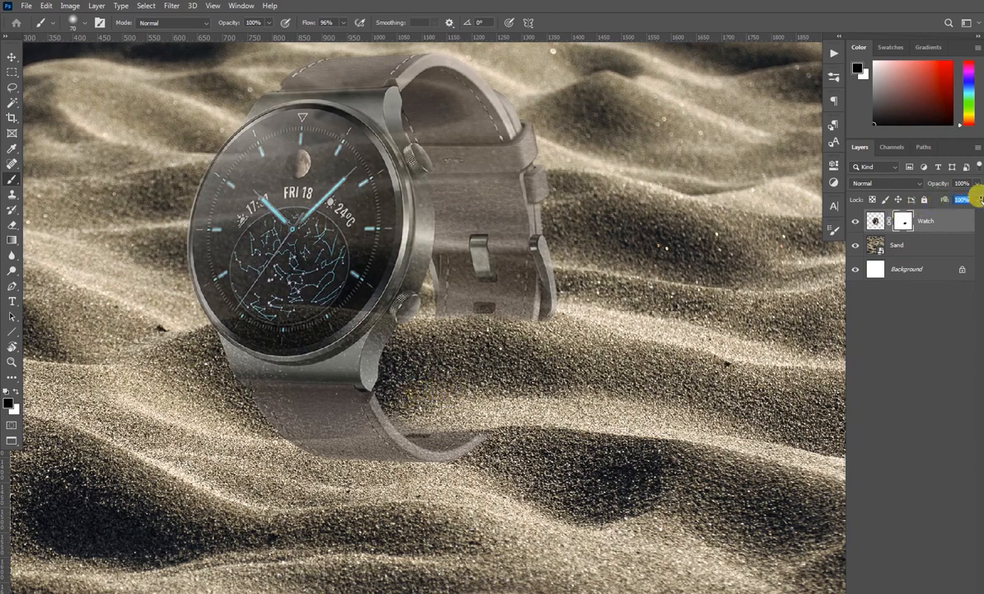
- Restore the Watch layer's fill to 100%
{"action": "left_click_drag", "start_coordinate": [978, 198], "coordinate": [982, 199]}
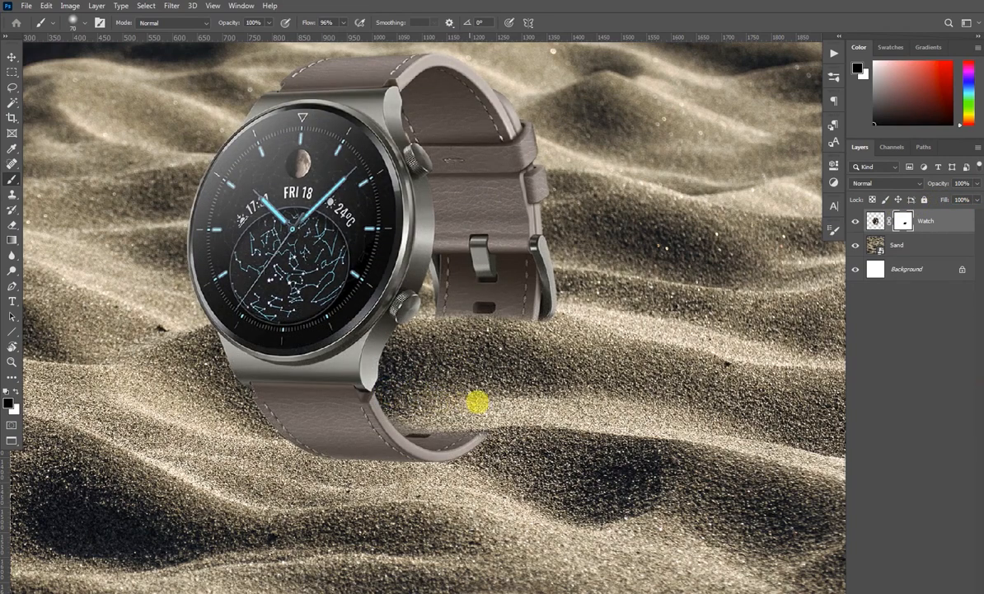
{"action": "scroll", "coordinate": [530, 329], "scroll_direction": "down", "scroll_amount": 5}
{"action": "scroll", "coordinate": [525, 410], "scroll_direction": "up", "scroll_amount": 5}
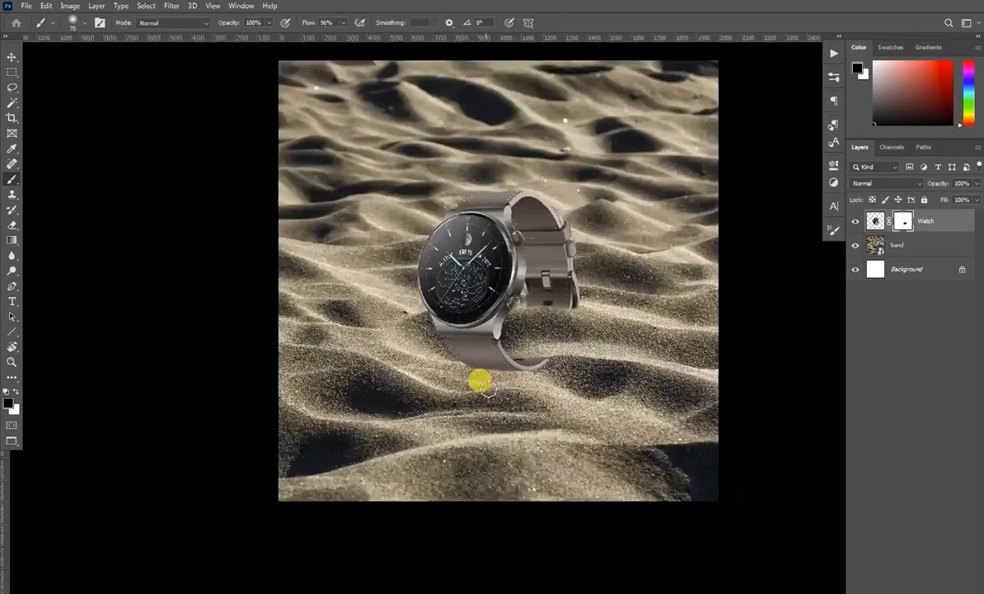
{"action": "scroll", "coordinate": [410, 354], "scroll_direction": "down", "scroll_amount": 5}
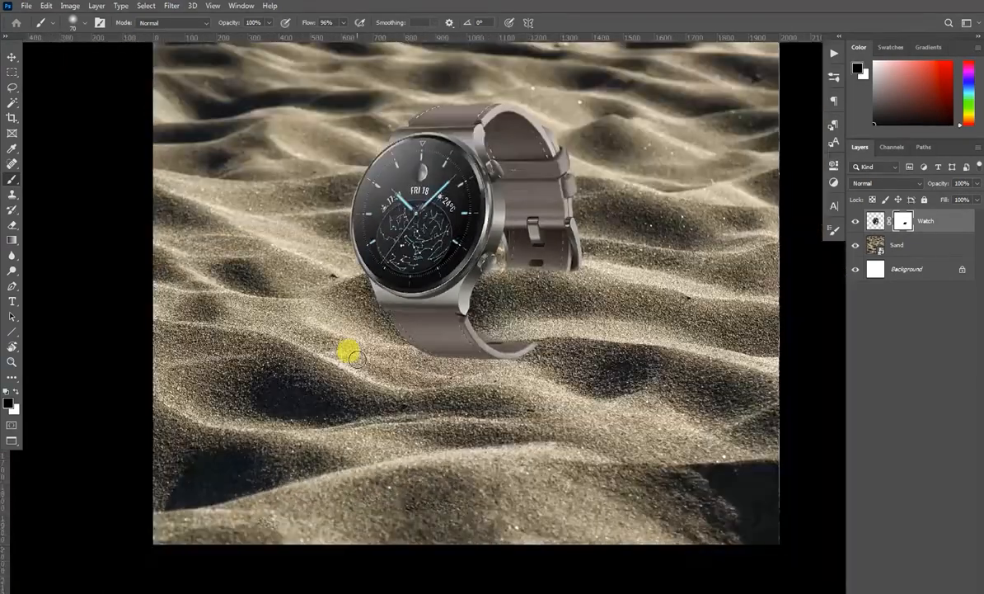
- Rotate the watch clockwise by about 3.4 degrees with Free Transform
{"action": "key", "text": "v"}
{"action": "key", "text": "ctrl+t"}
{"action": "left_click_drag", "start_coordinate": [562, 151], "coordinate": [575, 151]}
{"action": "scroll", "coordinate": [414, 258], "scroll_direction": "up", "scroll_amount": 2}
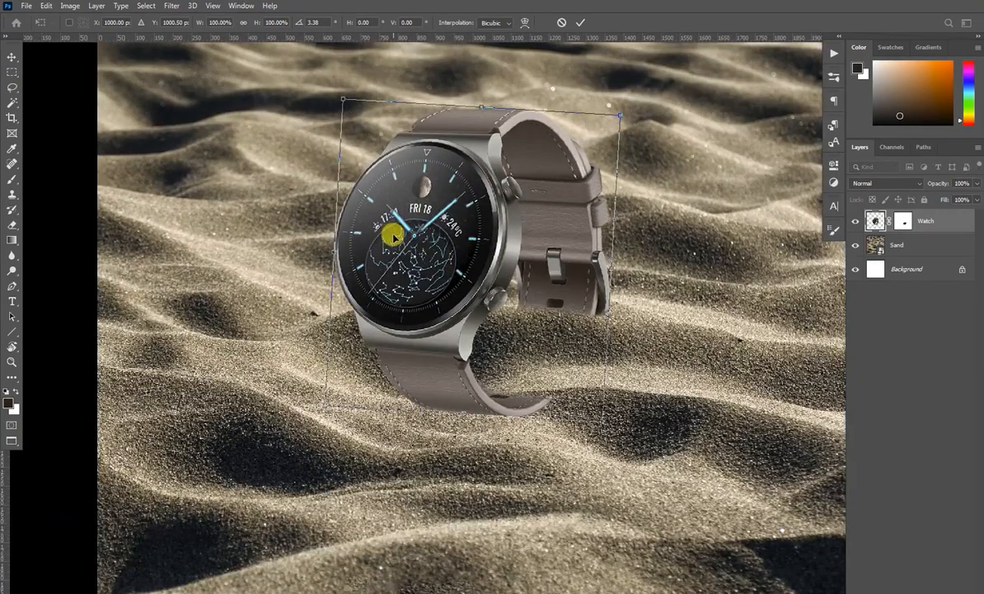
{"action": "scroll", "coordinate": [577, 357], "scroll_direction": "down", "scroll_amount": 3}
{"action": "scroll", "coordinate": [525, 345], "scroll_direction": "up", "scroll_amount": 3}
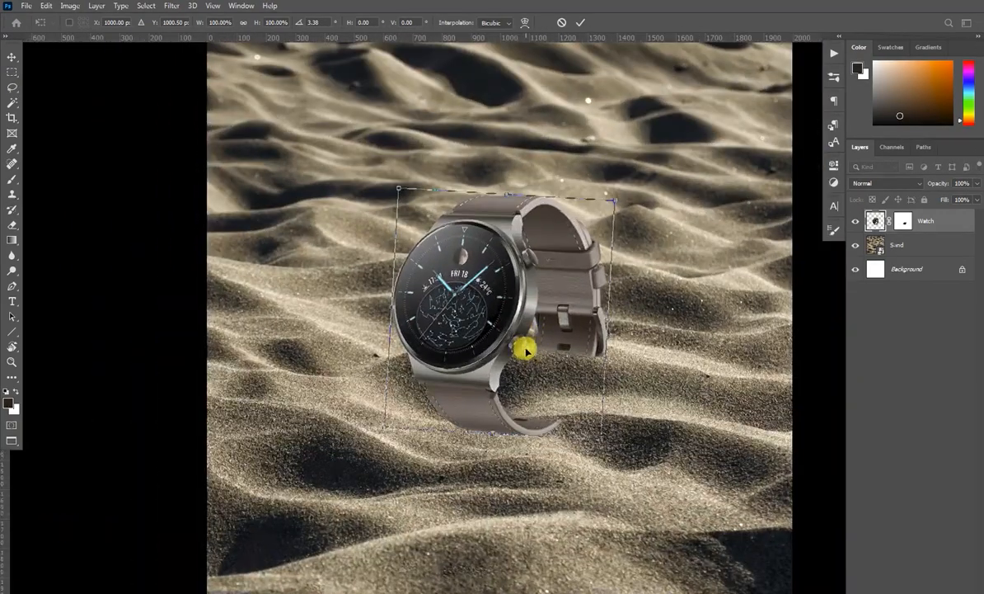
{"action": "key", "text": "Return"}
- Paint white on the Watch mask with a 30 px soft brush to restore the inner edge of the strap's bottom curve
{"action": "scroll", "coordinate": [529, 332], "scroll_direction": "up", "scroll_amount": 5}
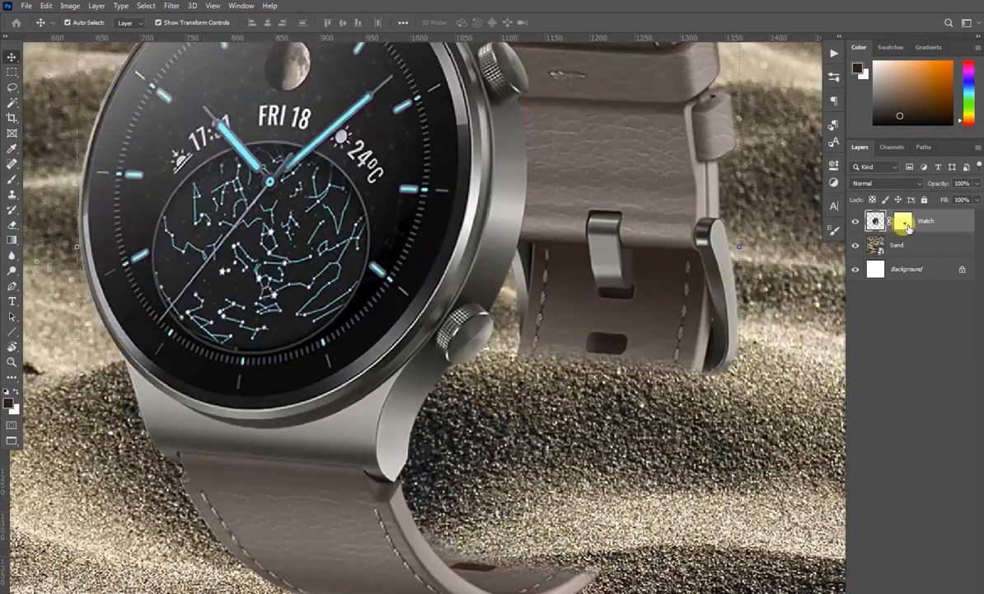
{"action": "scroll", "coordinate": [542, 401], "scroll_direction": "up", "scroll_amount": 2}
{"action": "key", "text": "b"}
{"action": "scroll", "coordinate": [549, 320], "scroll_direction": "up", "scroll_amount": 2}
{"action": "key", "text": "x"}
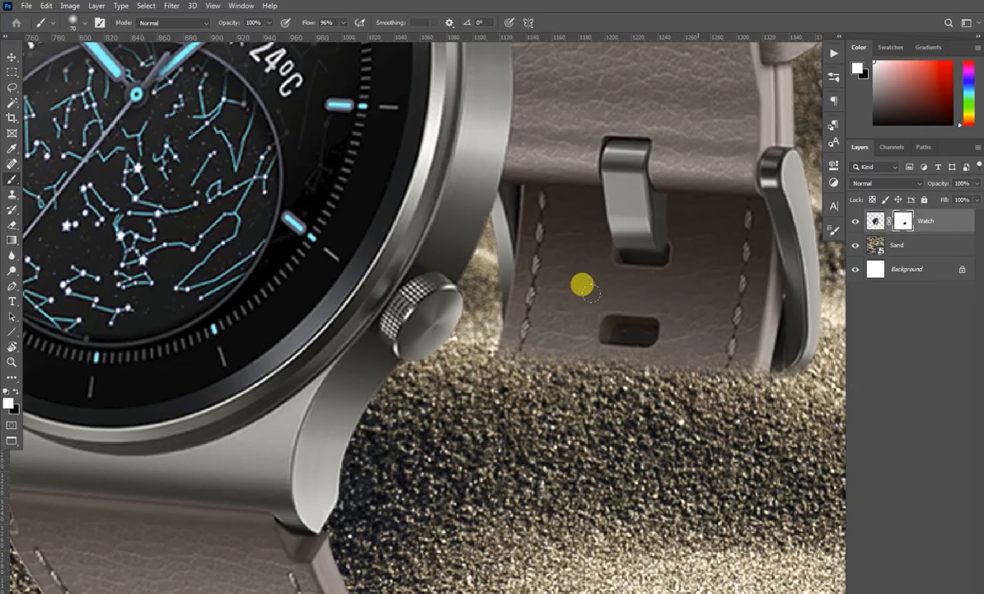
{"action": "scroll", "coordinate": [725, 295], "scroll_direction": "down", "scroll_amount": 5}
{"action": "scroll", "coordinate": [567, 468], "scroll_direction": "up", "scroll_amount": 5}
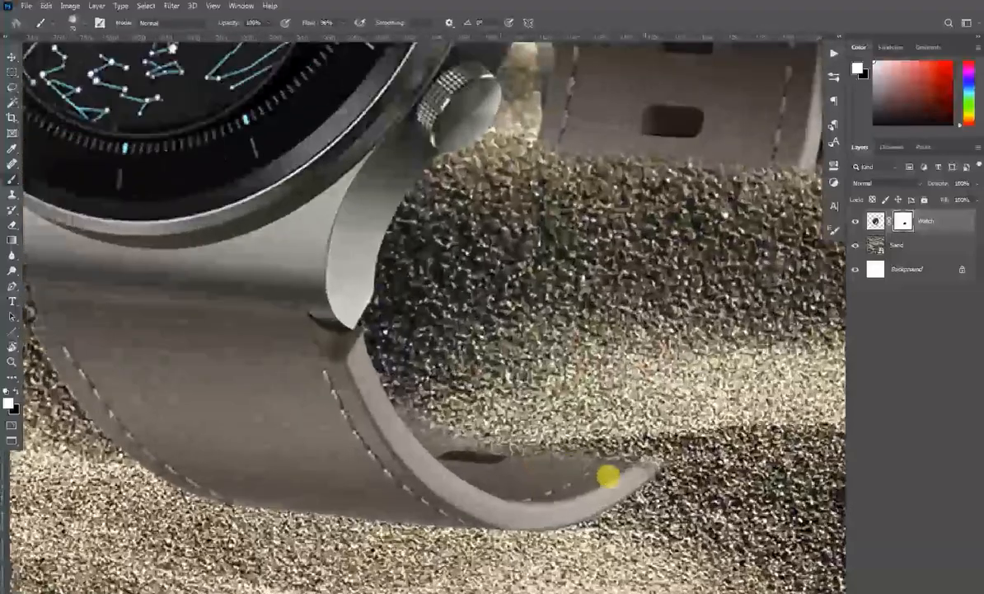
{"action": "mouse_move", "coordinate": [412, 433]}
{"action": "left_mouse_down"}
{"action": "mouse_move", "coordinate": [491, 458]}
{"action": "mouse_move", "coordinate": [644, 460]}
{"action": "mouse_move", "coordinate": [633, 466]}
{"action": "left_mouse_up"}
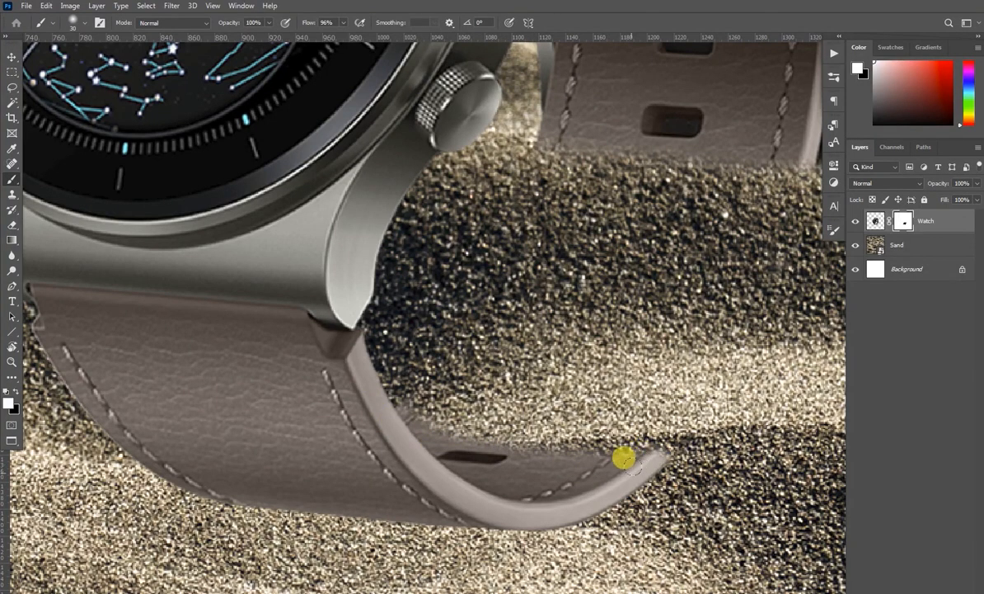
- Paint black on the Watch mask with a 7 px brush to clean up stray strap remnants beside the inner curve
{"action": "scroll", "coordinate": [447, 377], "scroll_direction": "up", "scroll_amount": 2}
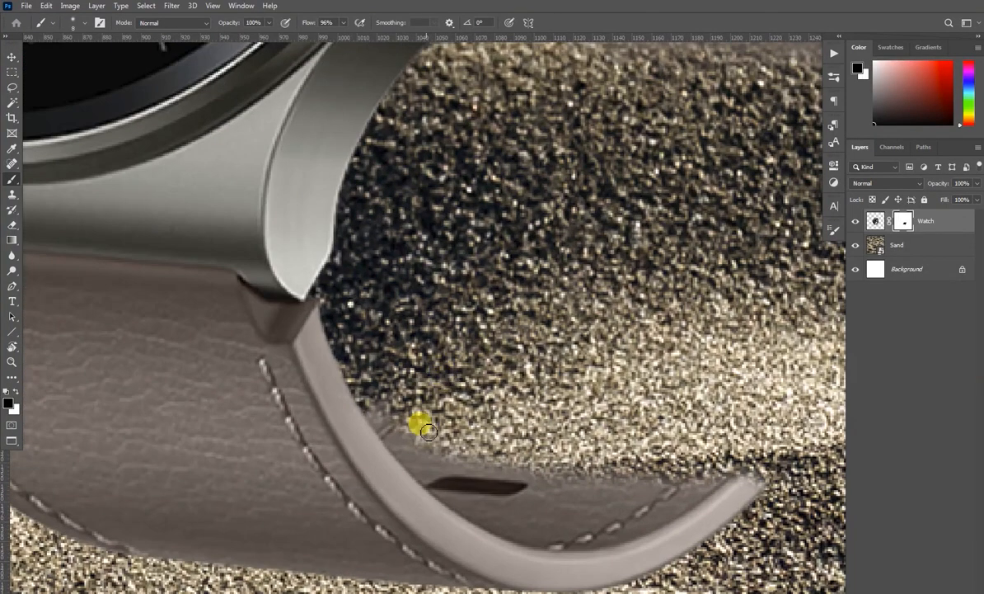
{"action": "left_click_drag", "start_coordinate": [431, 445], "coordinate": [396, 436]}
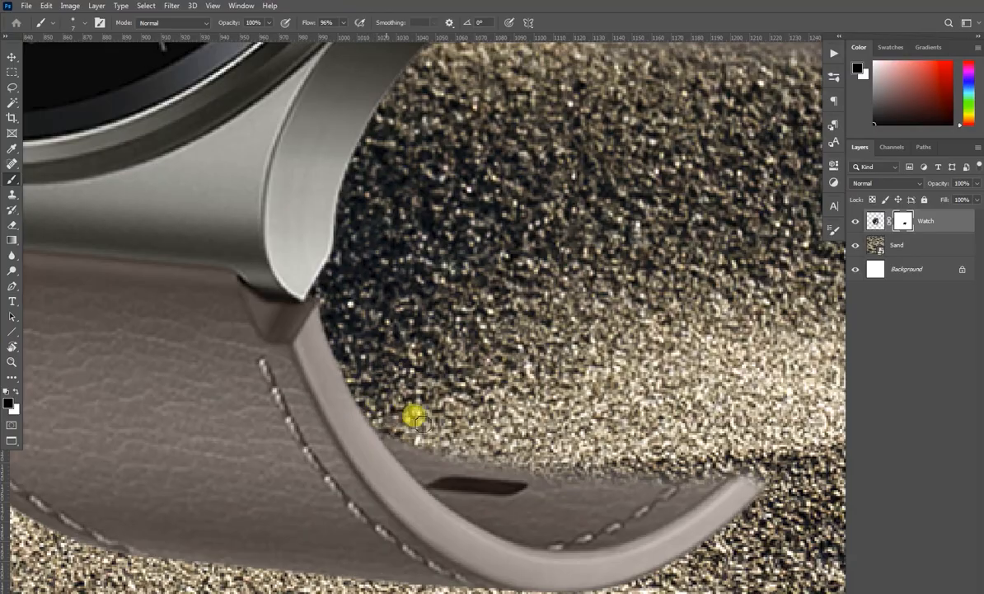
{"action": "scroll", "coordinate": [410, 413], "scroll_direction": "down", "scroll_amount": 6}
{"action": "scroll", "coordinate": [548, 435], "scroll_direction": "up", "scroll_amount": 6}
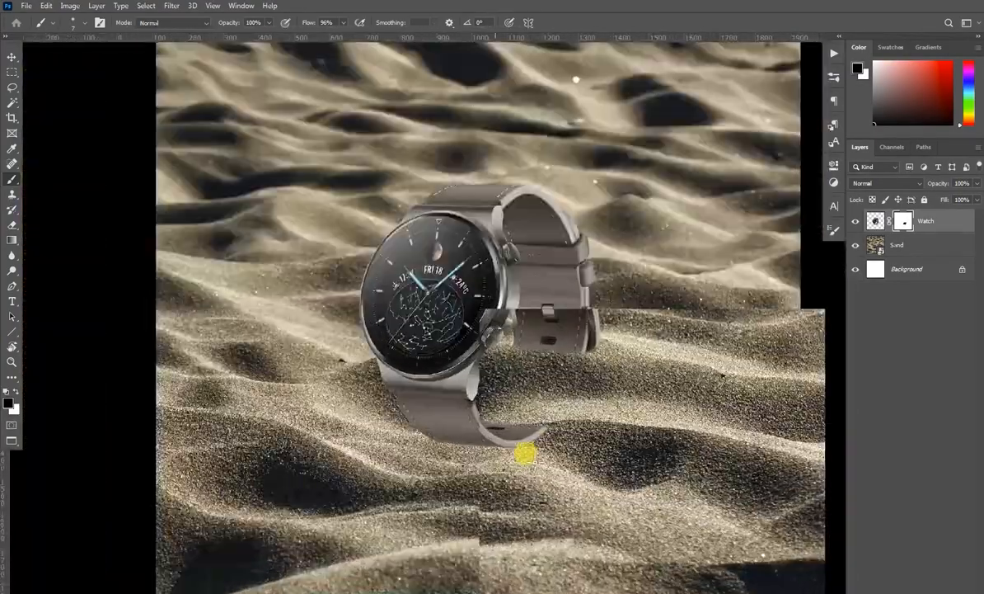
- Refine the Watch mask where the bottom strap meets the sand, using a 25 px soft brush at 43% flow
{"action": "left_click_drag", "start_coordinate": [313, 32], "coordinate": [275, 32]}
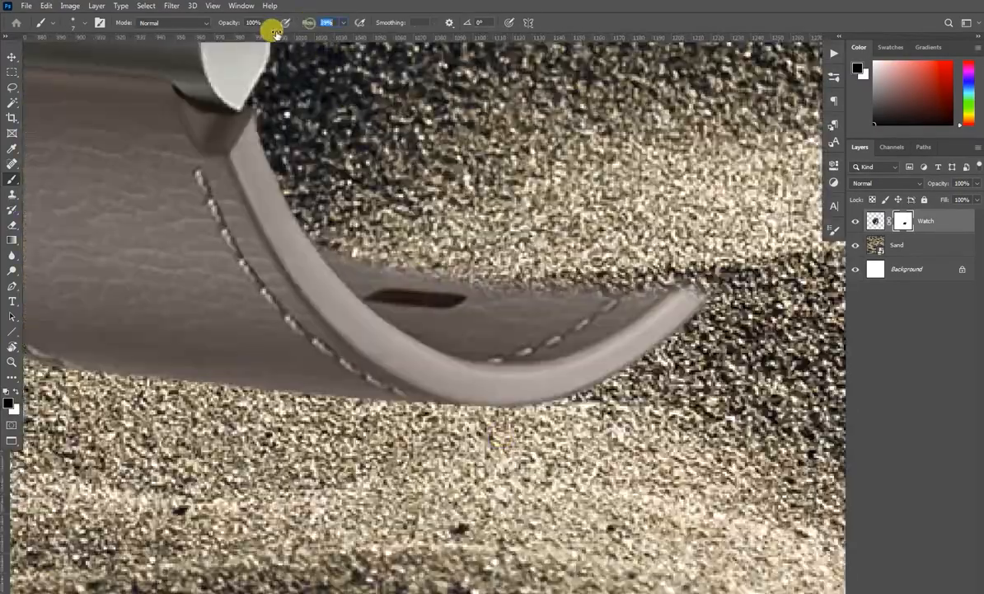
{"action": "scroll", "coordinate": [482, 372], "scroll_direction": "up", "scroll_amount": 1}
{"action": "key", "text": "bracketright"}
{"action": "key", "text": "bracketright"}
{"action": "key", "text": "bracketright"}
{"action": "key", "text": "bracketright"}
{"action": "key", "text": "bracketright"}
{"action": "key", "text": "bracketright"}
{"action": "mouse_move", "coordinate": [301, 248]}
{"action": "left_mouse_down"}
{"action": "mouse_move", "coordinate": [311, 258]}
{"action": "mouse_move", "coordinate": [298, 238]}
{"action": "mouse_move", "coordinate": [274, 237]}
{"action": "mouse_move", "coordinate": [505, 272]}
{"action": "mouse_move", "coordinate": [697, 284]}
{"action": "left_mouse_up"}
{"action": "key", "text": "x"}
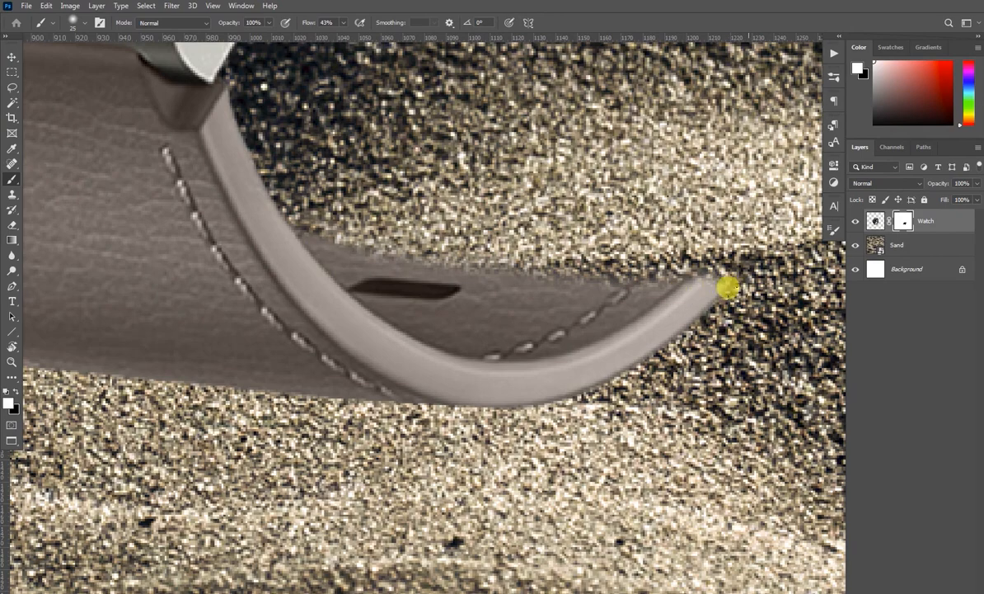
{"action": "scroll", "coordinate": [481, 409], "scroll_direction": "down", "scroll_amount": 8}
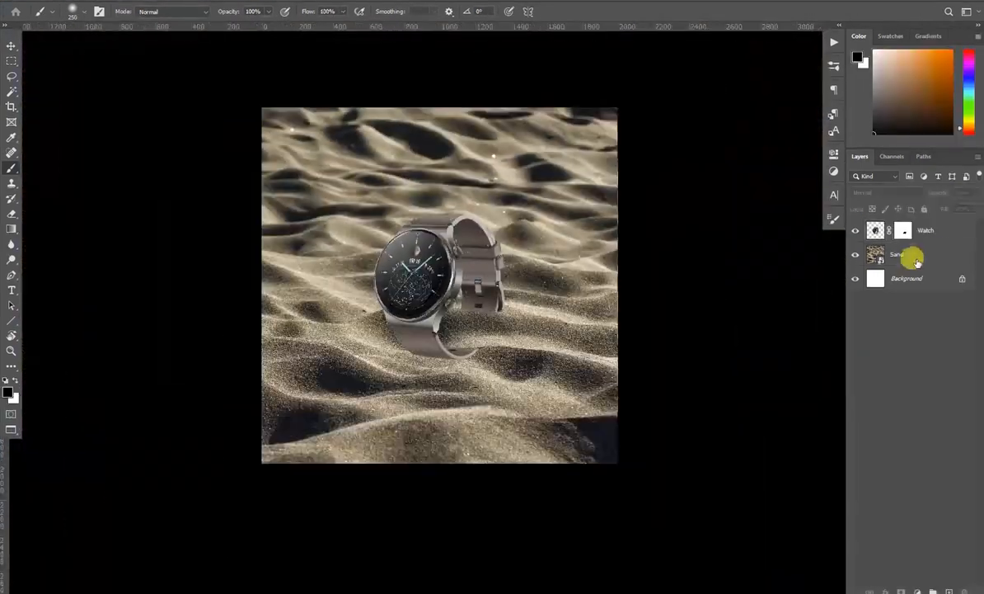
- Add a new layer above Sand and paint a soft black spot beneath the watch strap with a 175 px brush
{"action": "left_click", "coordinate": [913, 257]}
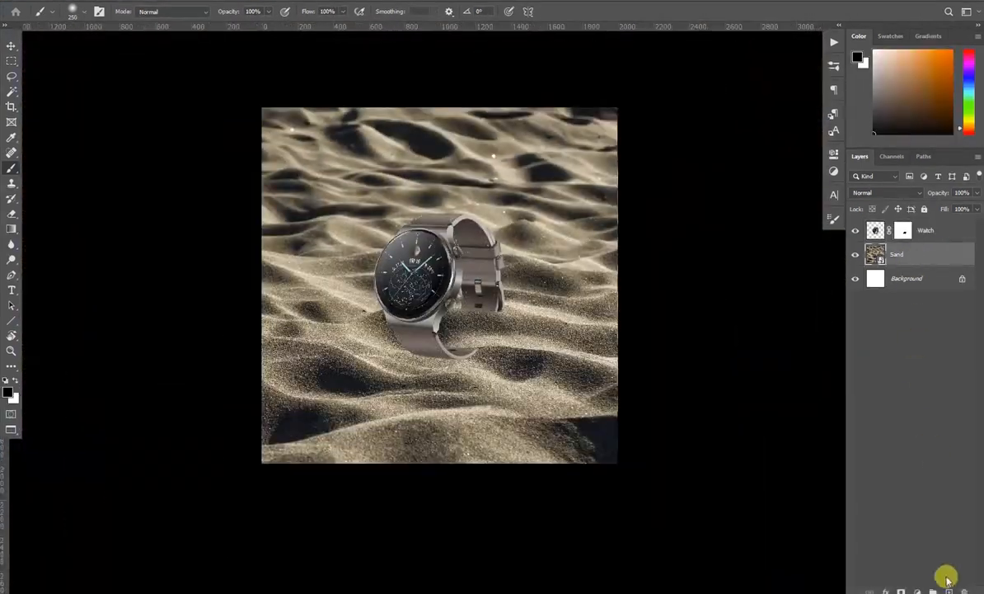
{"action": "left_click", "coordinate": [948, 581]}
{"action": "scroll", "coordinate": [450, 345], "scroll_direction": "up", "scroll_amount": 5}
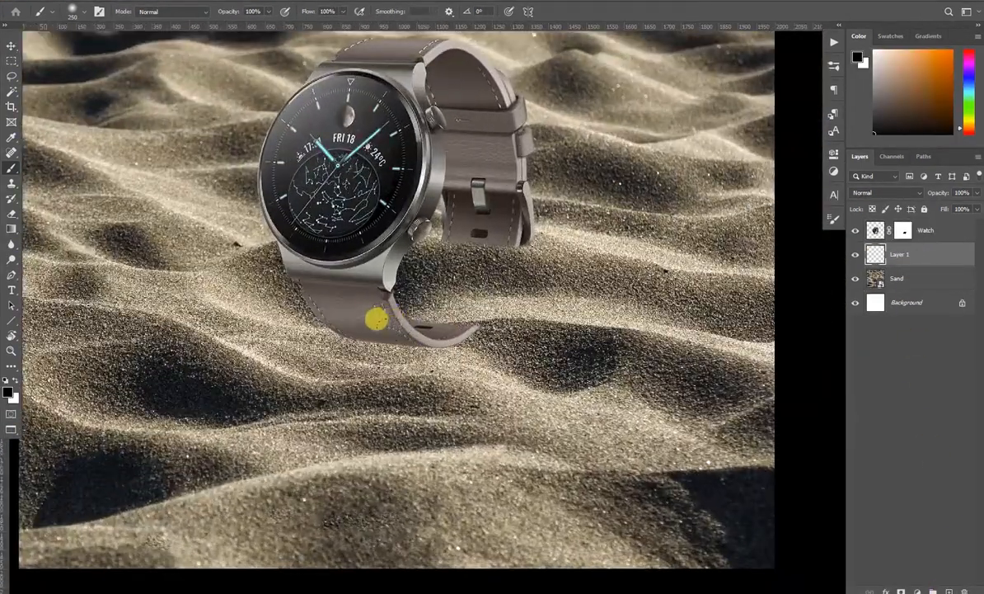
{"action": "scroll", "coordinate": [330, 339], "scroll_direction": "down", "scroll_amount": 3}
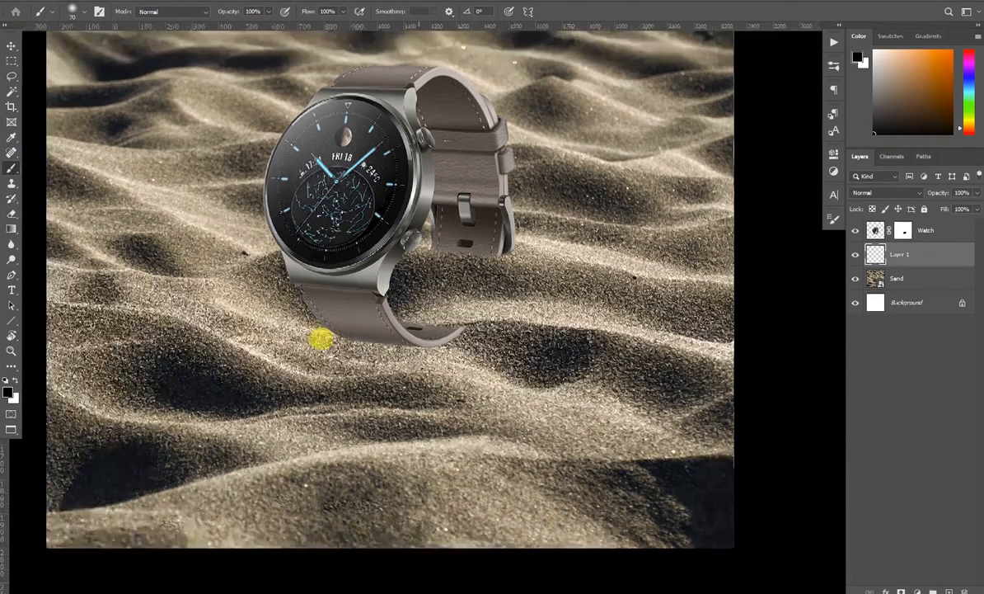
{"action": "key", "text": "bracketright"}
{"action": "key", "text": "bracketright"}
{"action": "left_click_drag", "start_coordinate": [321, 336], "coordinate": [316, 330]}
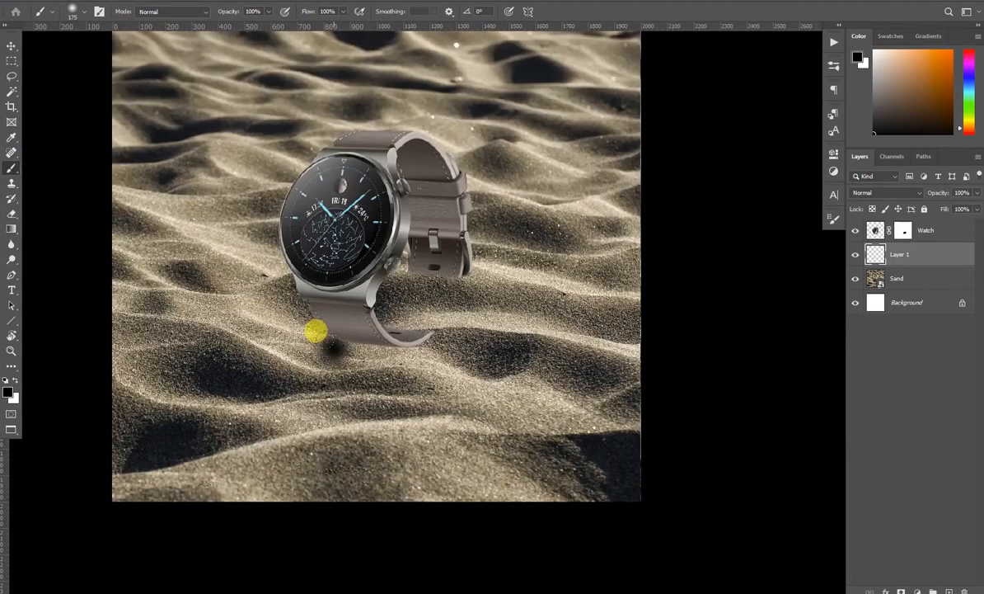
- Transform the black spot into a flat shadow under the strap, about 437% wide and 22% high
{"action": "left_click", "coordinate": [12, 45]}
{"action": "key", "text": "ctrl+t"}
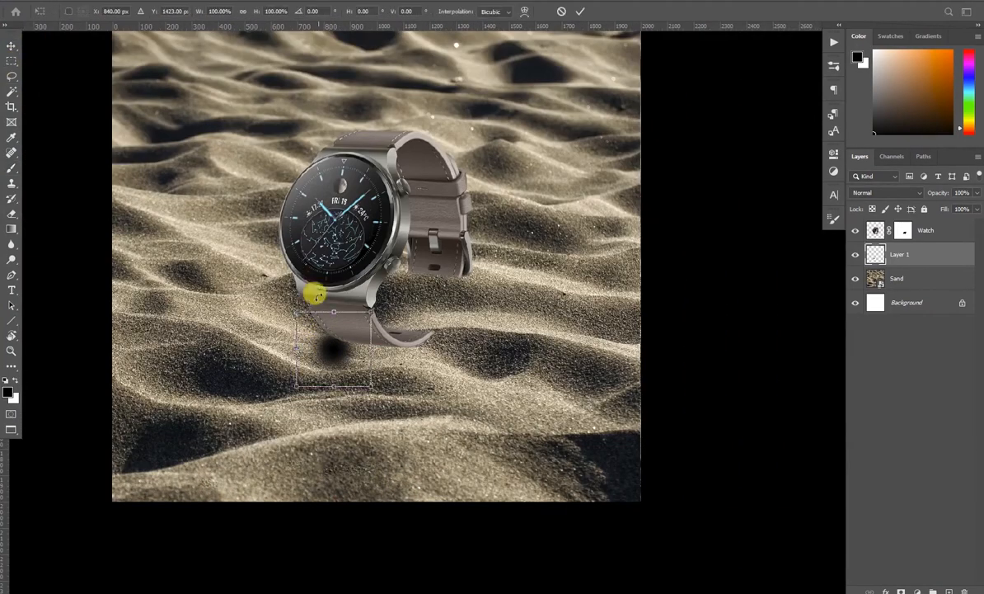
{"action": "left_click_drag", "start_coordinate": [332, 306], "coordinate": [372, 346]}
{"action": "scroll", "coordinate": [377, 340], "scroll_direction": "up", "scroll_amount": 2}
{"action": "key", "text": "ctrl+z"}
{"action": "left_click_drag", "start_coordinate": [201, 345], "coordinate": [45, 331]}
{"action": "left_click_drag", "start_coordinate": [292, 341], "coordinate": [277, 341]}
{"action": "left_click_drag", "start_coordinate": [354, 356], "coordinate": [358, 357]}
{"action": "scroll", "coordinate": [420, 360], "scroll_direction": "down", "scroll_amount": 3}
{"action": "scroll", "coordinate": [352, 356], "scroll_direction": "up", "scroll_amount": 2}
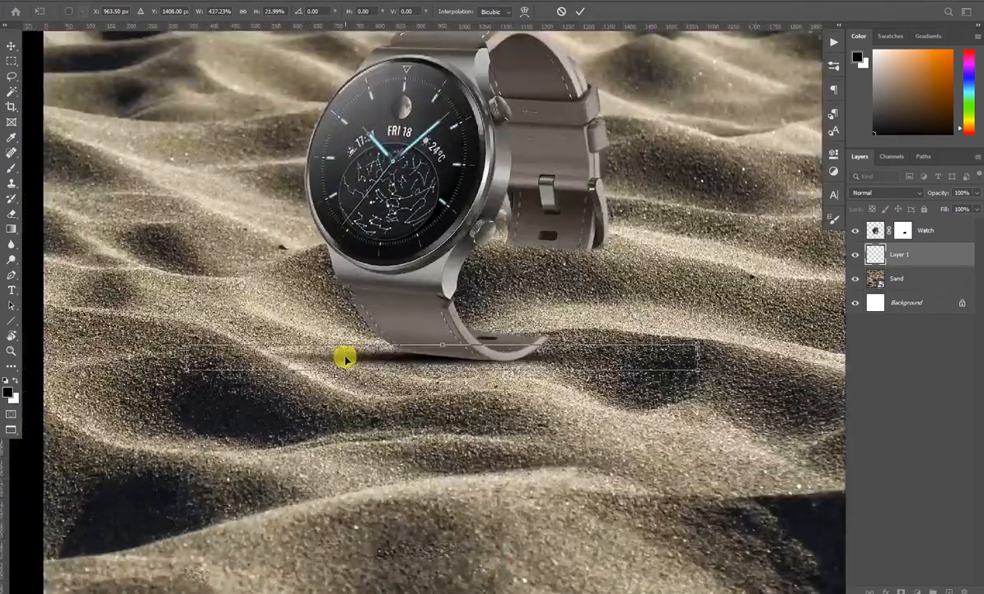
{"action": "key", "text": "Return"}
- Add a mask to the shadow layer and paint black with a 125 px brush to hide the shadow beyond the strap's curled end
{"action": "left_click", "coordinate": [903, 590]}
{"action": "key", "text": "b"}
{"action": "scroll", "coordinate": [590, 361], "scroll_direction": "up", "scroll_amount": 1}
{"action": "scroll", "coordinate": [550, 334], "scroll_direction": "up", "scroll_amount": 2}
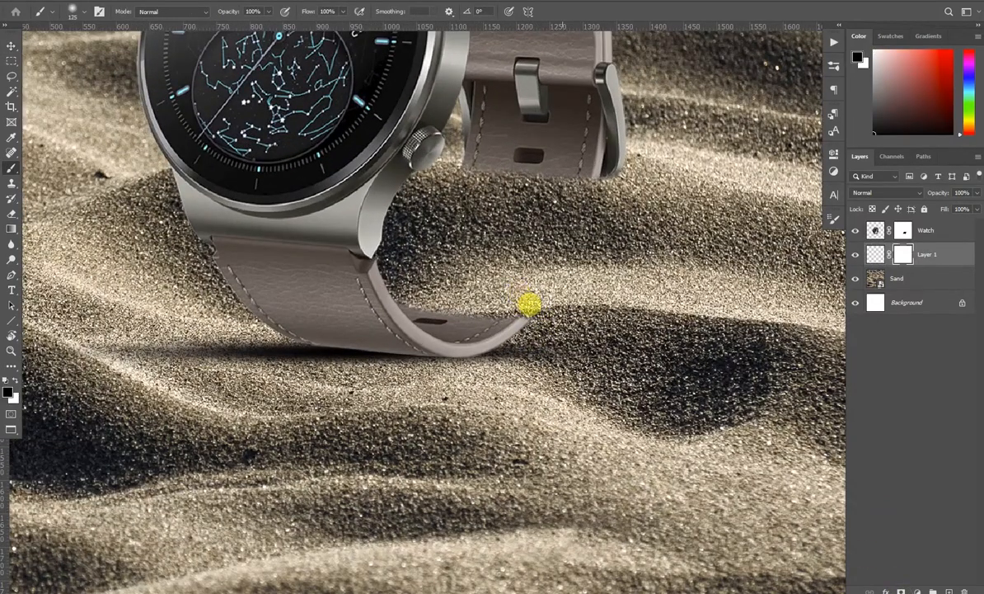
{"action": "key", "text": "bracketleft"}
{"action": "key", "text": "bracketleft"}
{"action": "key", "text": "bracketleft"}
{"action": "left_click_drag", "start_coordinate": [502, 303], "coordinate": [635, 348]}
{"action": "left_click_drag", "start_coordinate": [497, 328], "coordinate": [542, 351]}
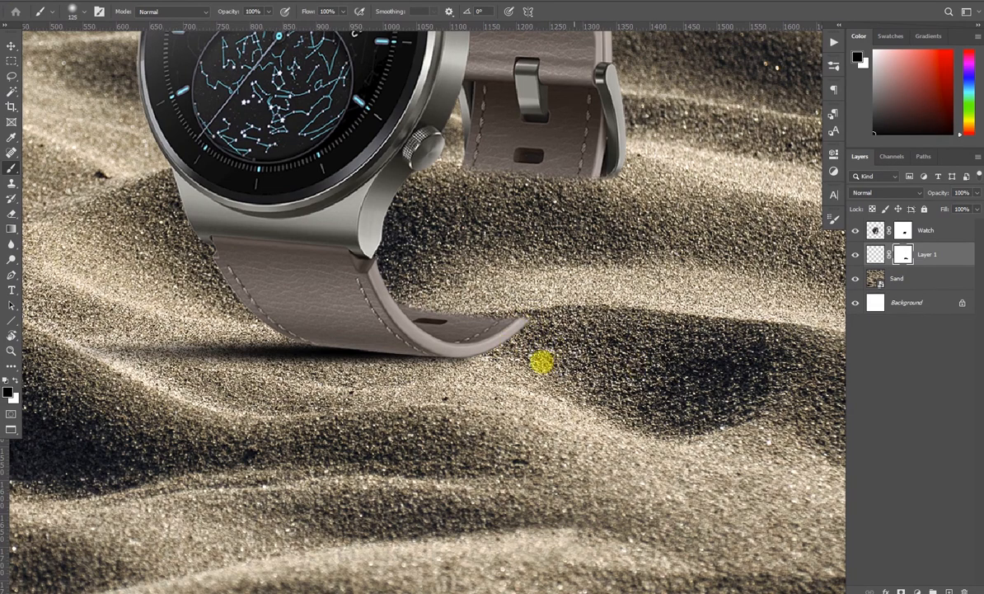
- Build up a faint black shadow on Layer 1 around the strap's base with a soft brush at 1% flow
{"action": "left_click", "coordinate": [873, 255]}
{"action": "left_click_drag", "start_coordinate": [311, 14], "coordinate": [226, 20]}
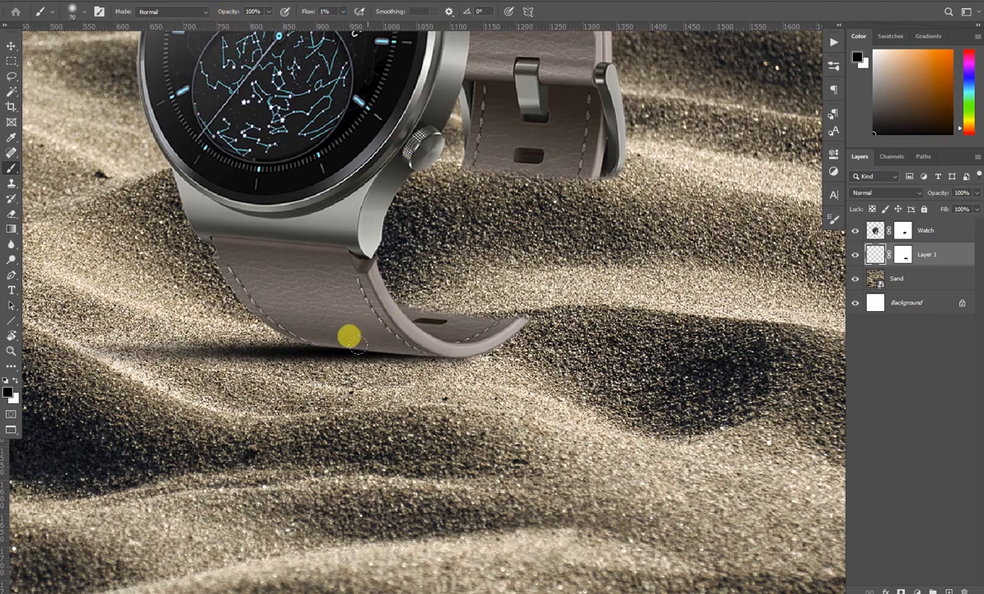
{"action": "mouse_move", "coordinate": [218, 319]}
{"action": "left_mouse_down"}
{"action": "mouse_move", "coordinate": [93, 336]}
{"action": "mouse_move", "coordinate": [341, 344]}
{"action": "left_mouse_up"}
{"action": "scroll", "coordinate": [362, 346], "scroll_direction": "down", "scroll_amount": 10}
{"action": "scroll", "coordinate": [353, 346], "scroll_direction": "up", "scroll_amount": 10}
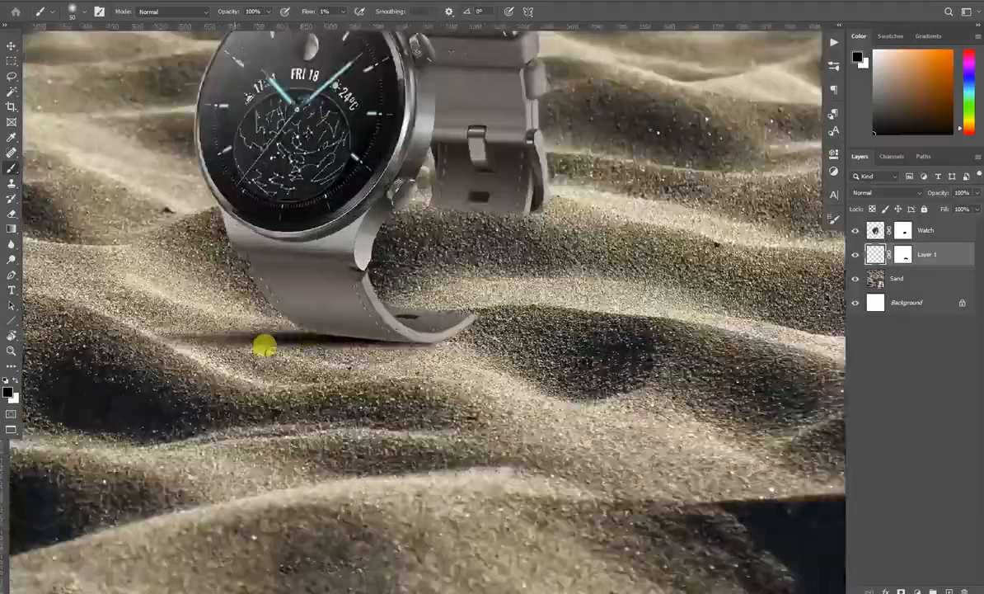
{"action": "mouse_move", "coordinate": [215, 315]}
{"action": "left_mouse_down"}
{"action": "mouse_move", "coordinate": [285, 296]}
{"action": "mouse_move", "coordinate": [229, 331]}
{"action": "mouse_move", "coordinate": [315, 314]}
{"action": "mouse_move", "coordinate": [407, 320]}
{"action": "left_mouse_up"}
{"action": "scroll", "coordinate": [272, 341], "scroll_direction": "down", "scroll_amount": 8}
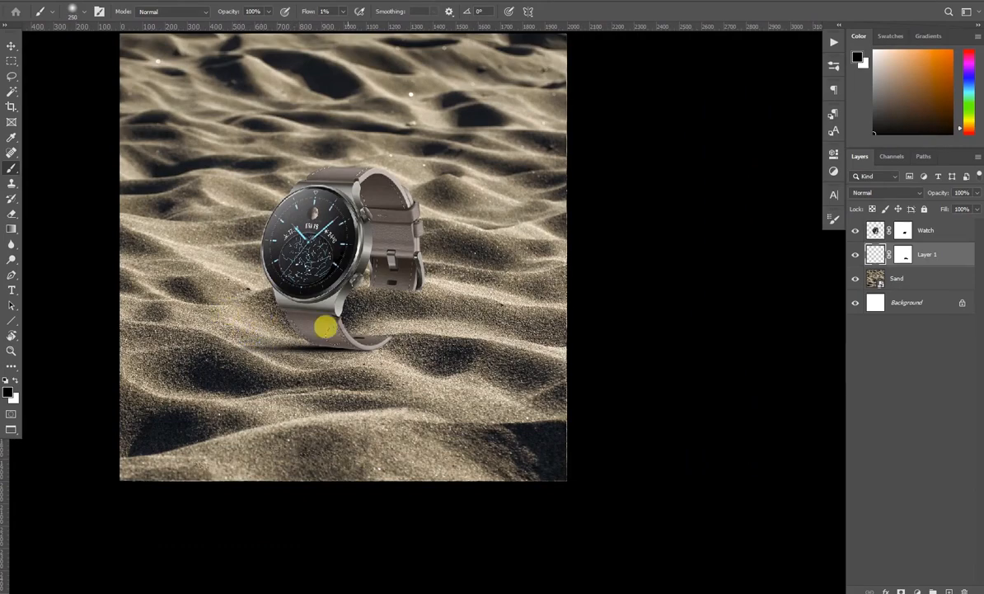
- Create a new layer above the Watch layer and clip it to the watch
{"action": "scroll", "coordinate": [292, 333], "scroll_direction": "up", "scroll_amount": 8}
{"action": "key", "text": "v"}
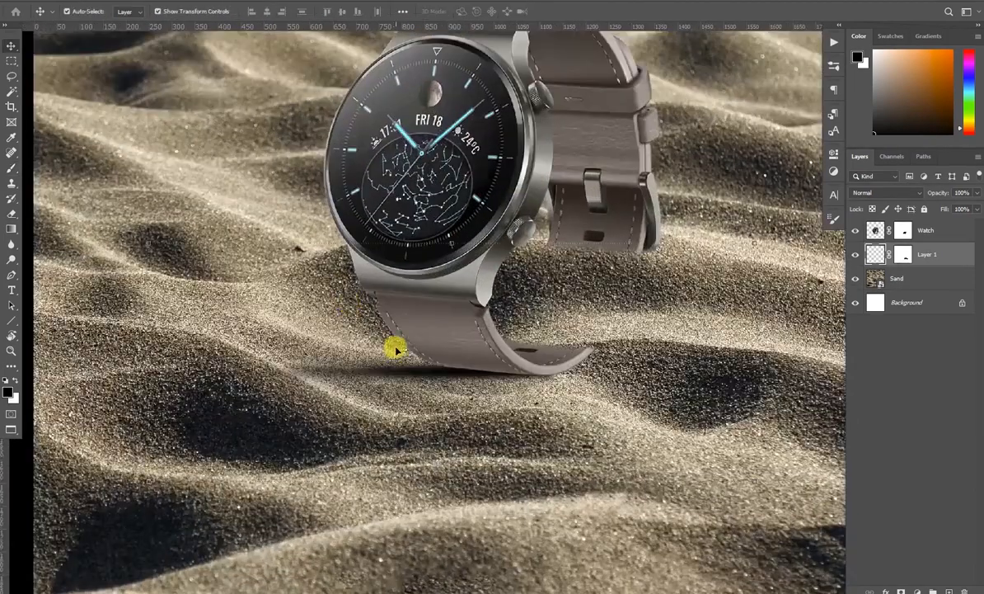
{"action": "scroll", "coordinate": [391, 344], "scroll_direction": "down", "scroll_amount": 8}
{"action": "scroll", "coordinate": [459, 368], "scroll_direction": "up", "scroll_amount": 8}
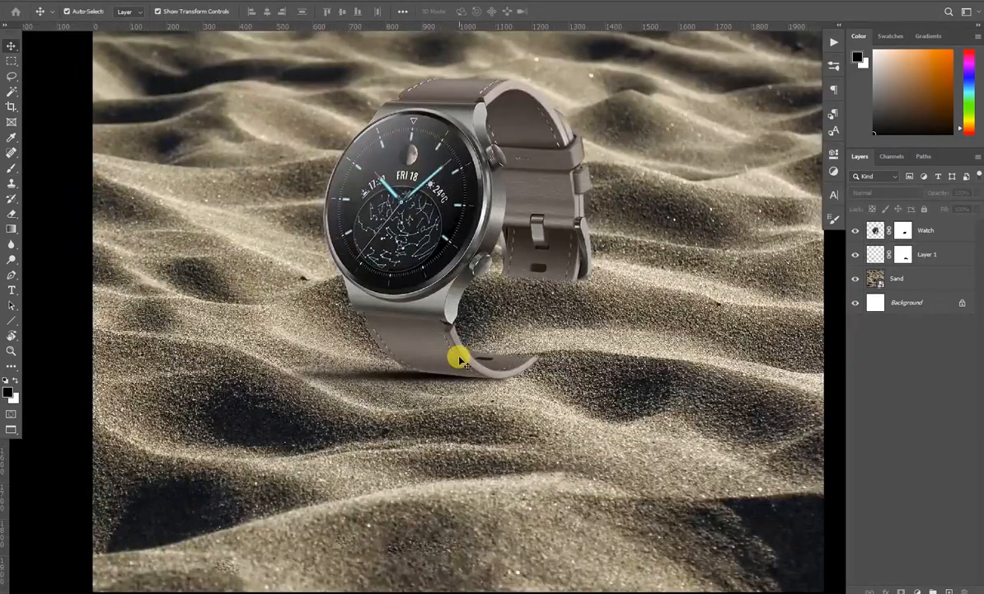
{"action": "scroll", "coordinate": [459, 359], "scroll_direction": "up", "scroll_amount": 5}
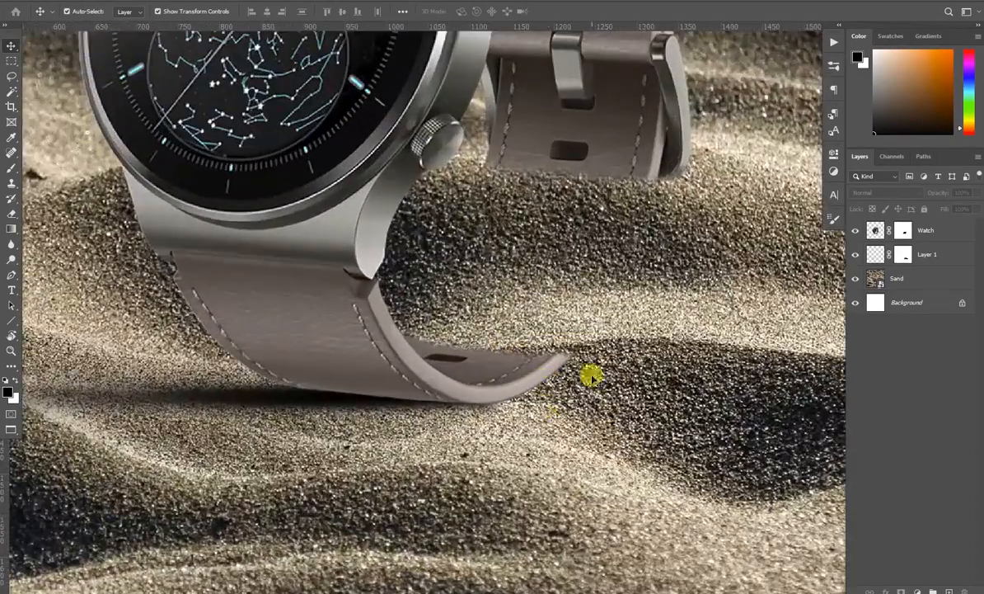
{"action": "left_click", "coordinate": [928, 230]}
{"action": "left_click", "coordinate": [948, 590]}
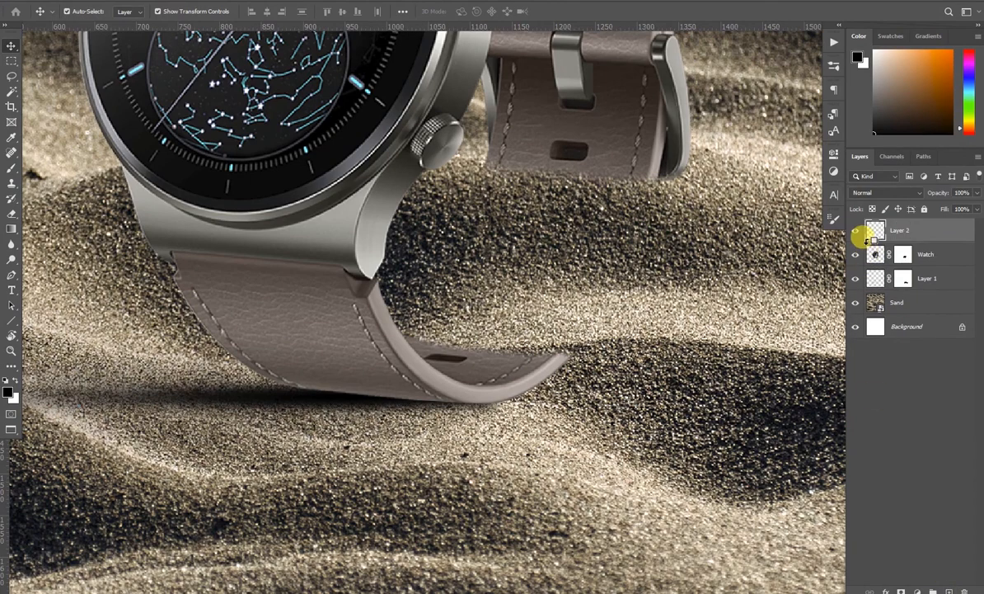
{"action": "left_click", "coordinate": [868, 244], "text": "alt"}
- Shade the lower part of the watch strap on the clipped layer with a soft black brush at 2% flow
{"action": "key", "text": "b"}
{"action": "scroll", "coordinate": [303, 265], "scroll_direction": "down", "scroll_amount": 4}
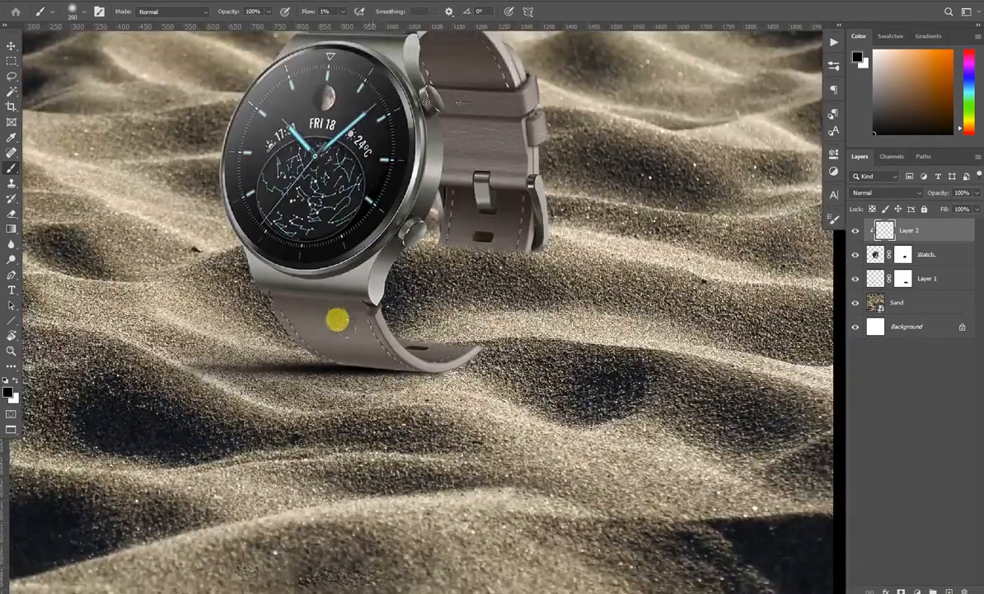
{"action": "scroll", "coordinate": [390, 345], "scroll_direction": "up", "scroll_amount": 2}
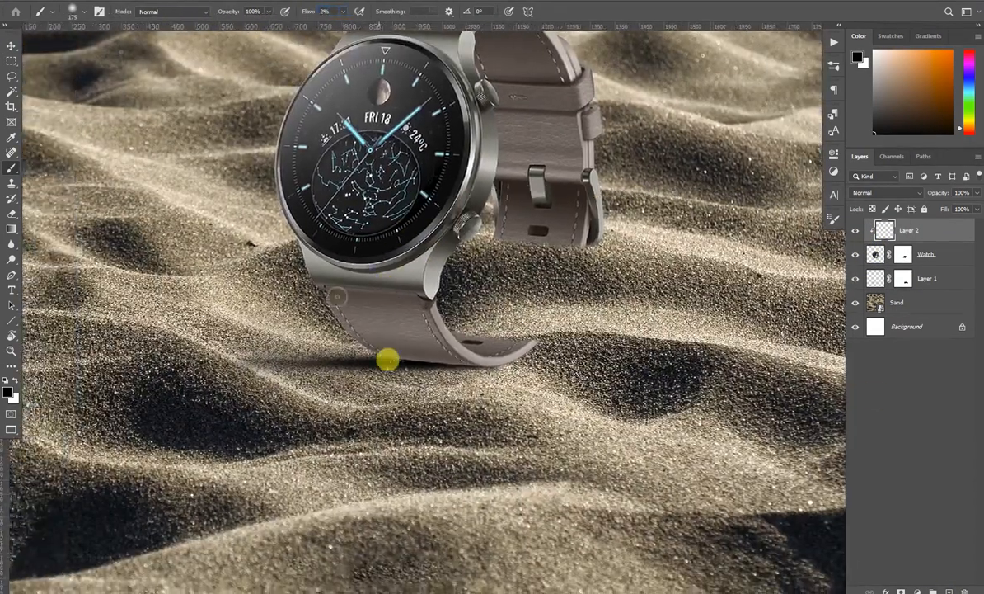
{"action": "mouse_move", "coordinate": [343, 339]}
{"action": "left_mouse_down"}
{"action": "mouse_move", "coordinate": [391, 349]}
{"action": "mouse_move", "coordinate": [324, 341]}
{"action": "mouse_move", "coordinate": [524, 344]}
{"action": "left_mouse_up"}
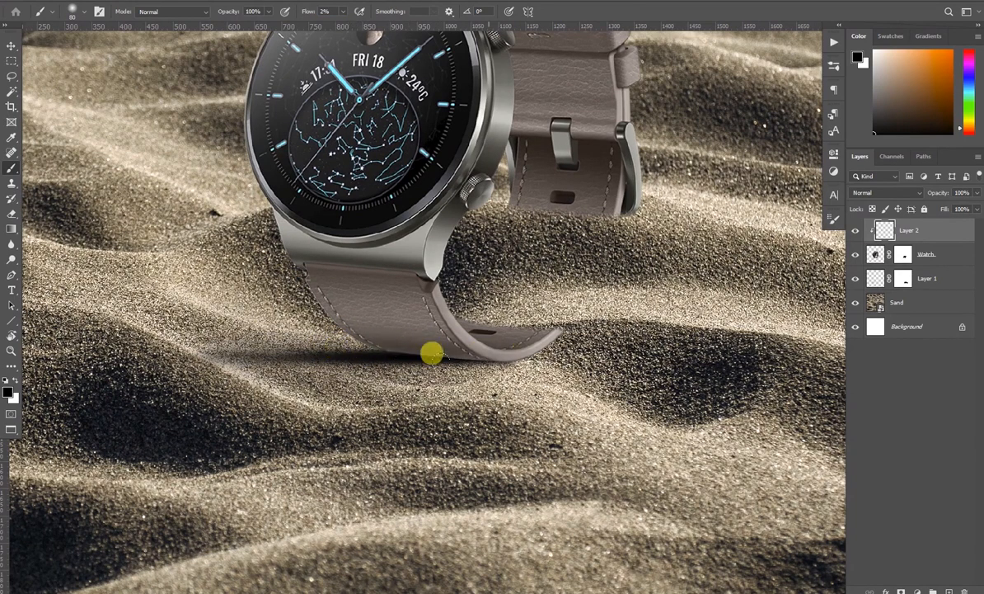
- Erase excess shading from the strap's curled end on Layer 2 with a soft 90 px eraser at 100% flow
{"action": "key", "text": "e"}
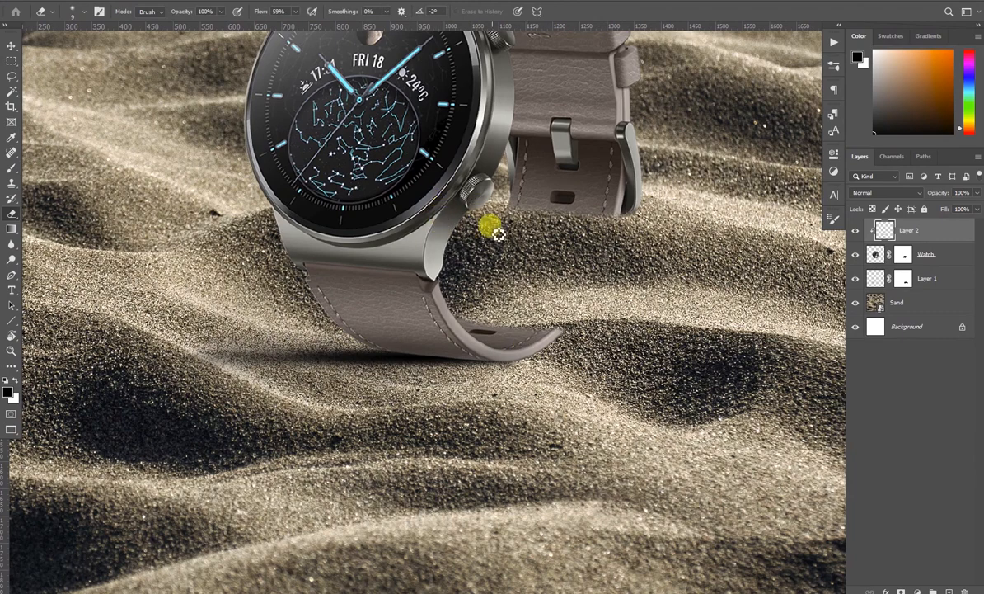
{"action": "key", "text": "bracketright"}
{"action": "key", "text": "bracketright"}
{"action": "left_click_drag", "start_coordinate": [502, 333], "coordinate": [476, 307]}
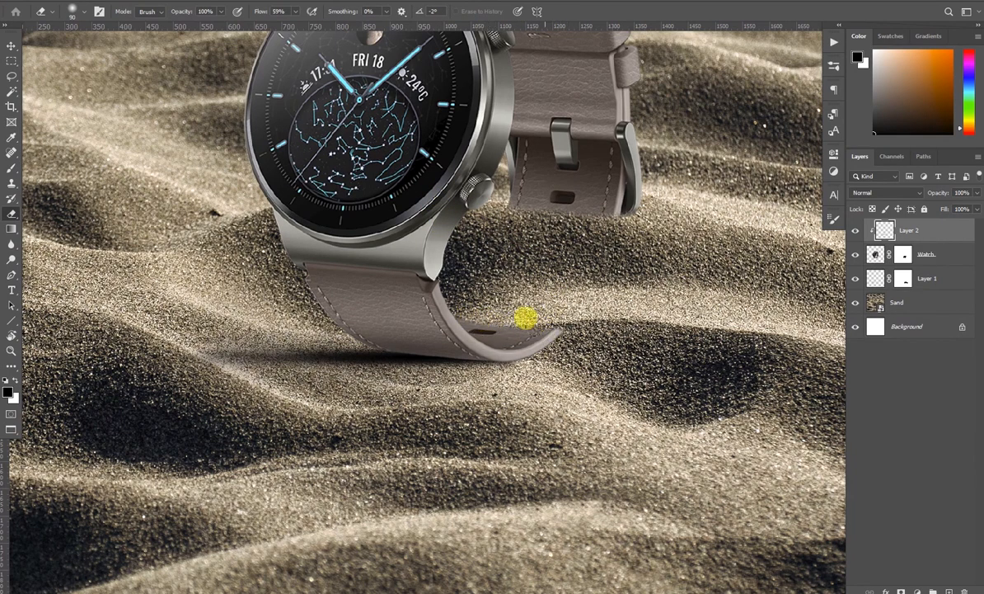
{"action": "left_click_drag", "start_coordinate": [251, 11], "coordinate": [607, 270]}
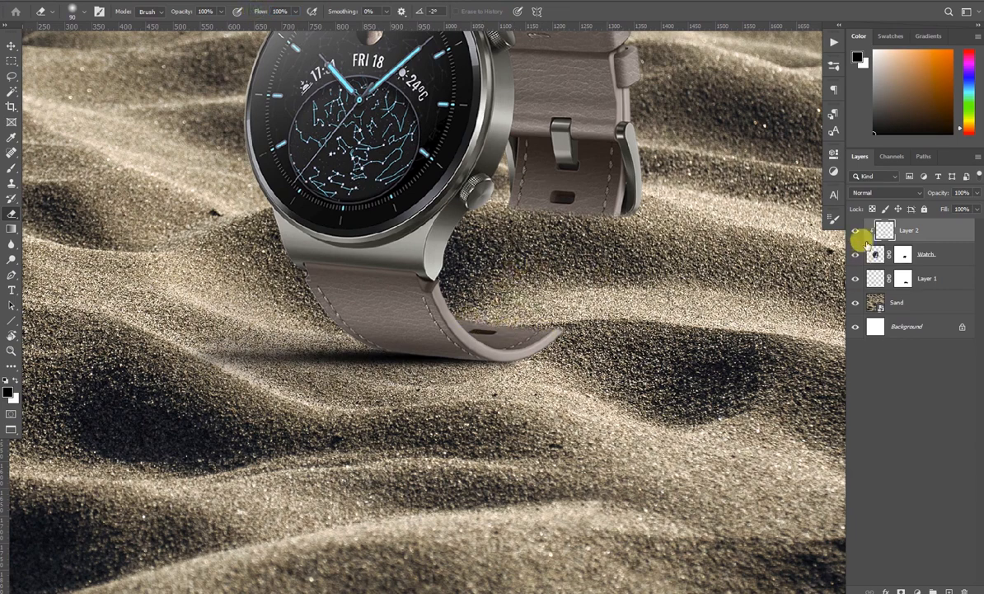
- Darken the strap's lower edge on Layer 2 with a soft black 45 px brush at 2% flow
{"action": "scroll", "coordinate": [442, 337], "scroll_direction": "up", "scroll_amount": 2}
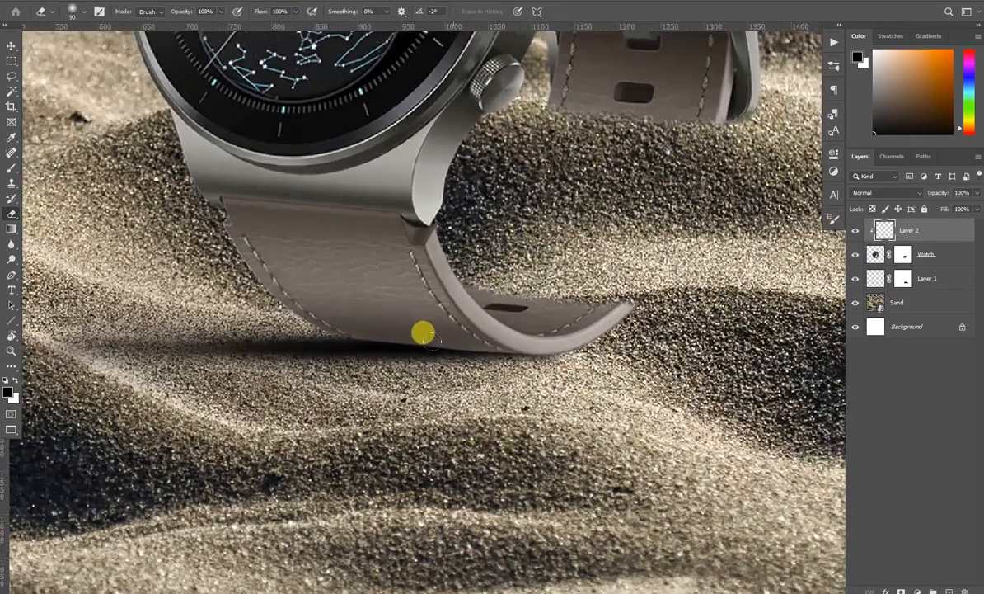
{"action": "key", "text": "b"}
{"action": "scroll", "coordinate": [427, 336], "scroll_direction": "up", "scroll_amount": 1}
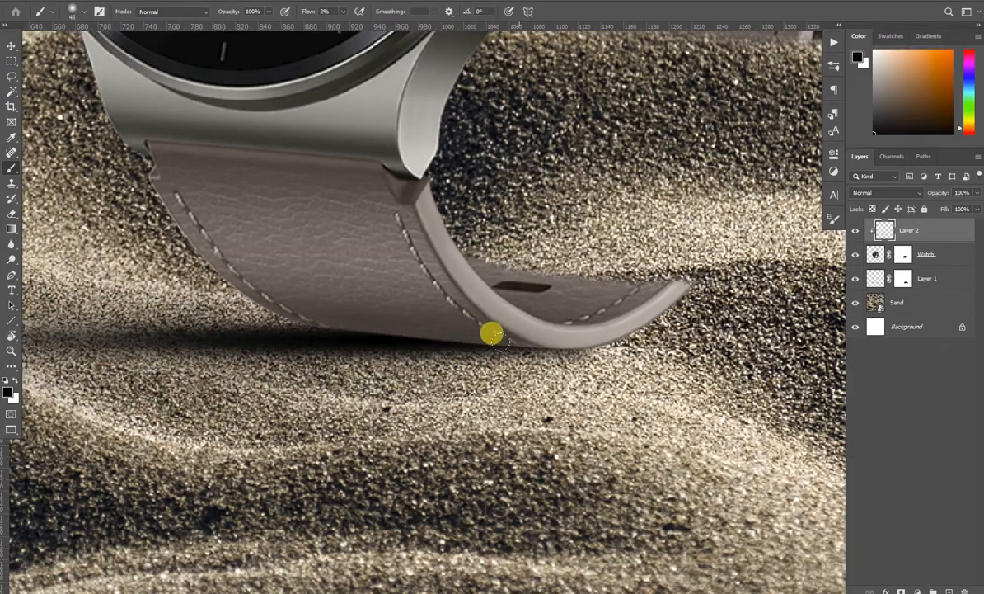
{"action": "scroll", "coordinate": [396, 371], "scroll_direction": "down", "scroll_amount": 5}
{"action": "scroll", "coordinate": [399, 391], "scroll_direction": "up", "scroll_amount": 4}
{"action": "scroll", "coordinate": [394, 342], "scroll_direction": "up", "scroll_amount": 2}
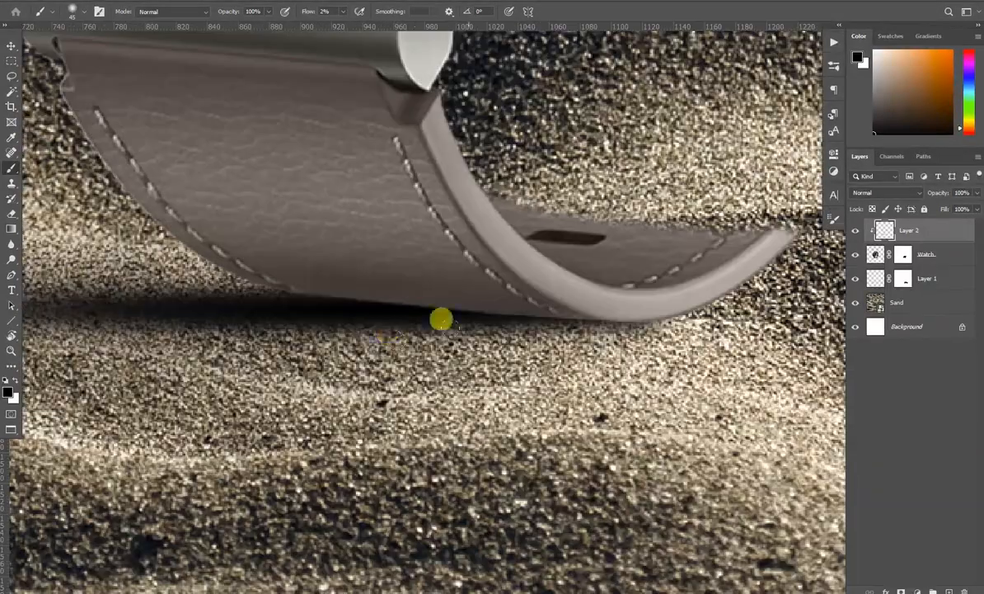
- Soften the strap's bottom edge by painting black on the Watch layer mask with a 15 px brush at 8% flow
{"action": "left_click", "coordinate": [903, 256]}
{"action": "scroll", "coordinate": [577, 318], "scroll_direction": "down", "scroll_amount": 5}
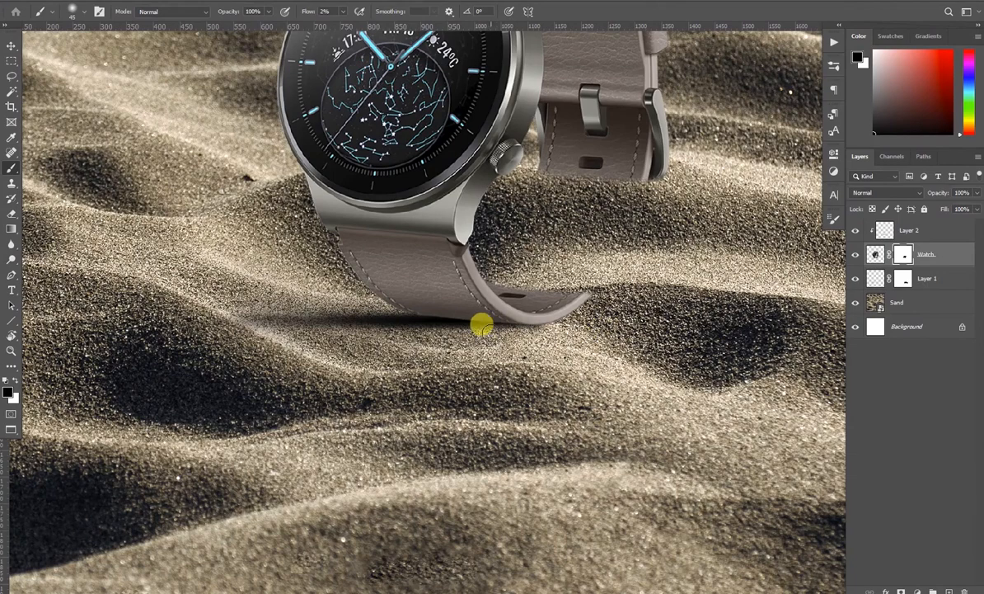
{"action": "scroll", "coordinate": [487, 326], "scroll_direction": "up", "scroll_amount": 6}
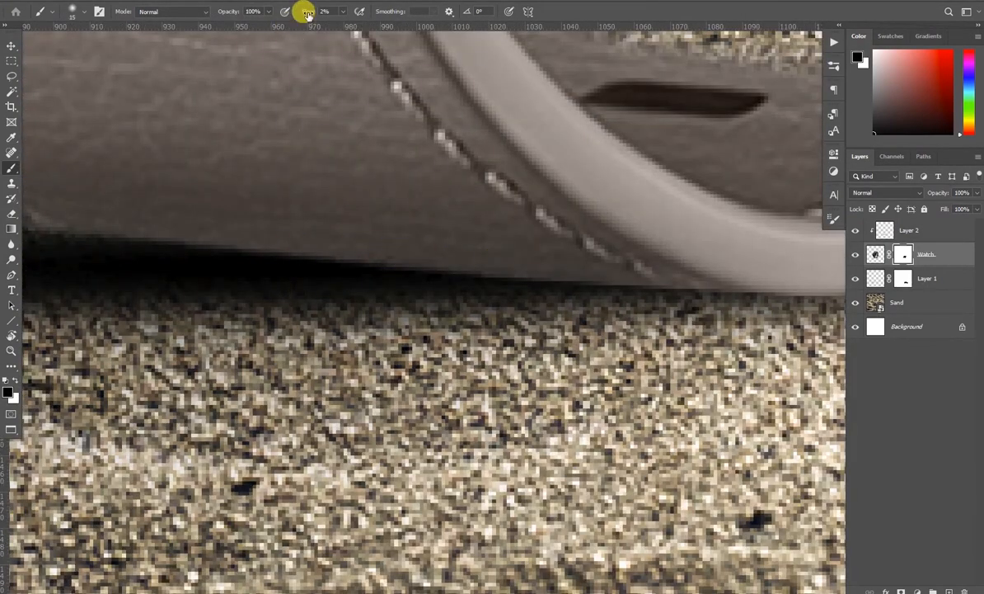
{"action": "scroll", "coordinate": [359, 246], "scroll_direction": "down", "scroll_amount": 1}
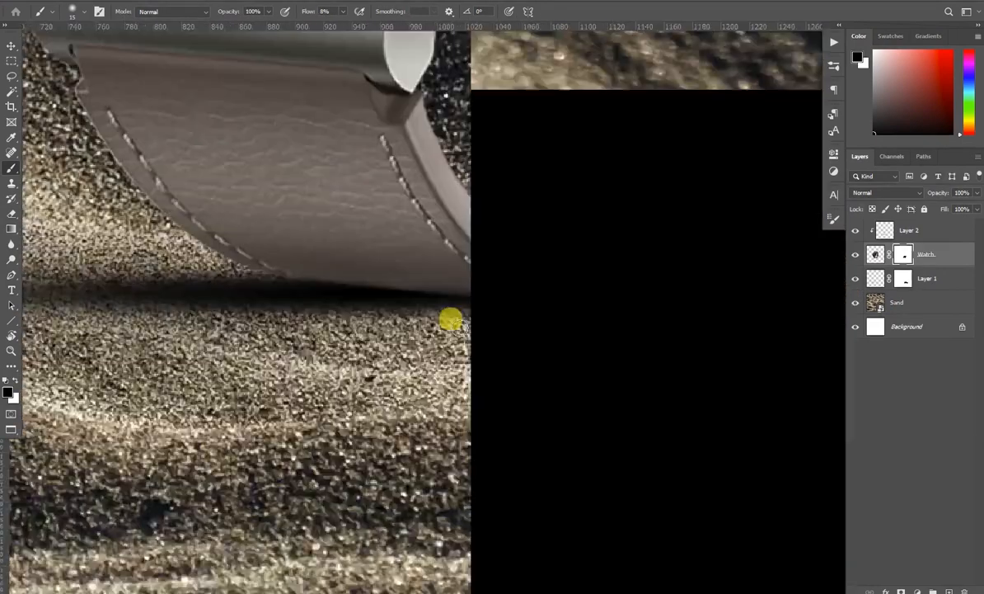
{"action": "scroll", "coordinate": [450, 321], "scroll_direction": "down", "scroll_amount": 4}
{"action": "scroll", "coordinate": [540, 330], "scroll_direction": "up", "scroll_amount": 3}
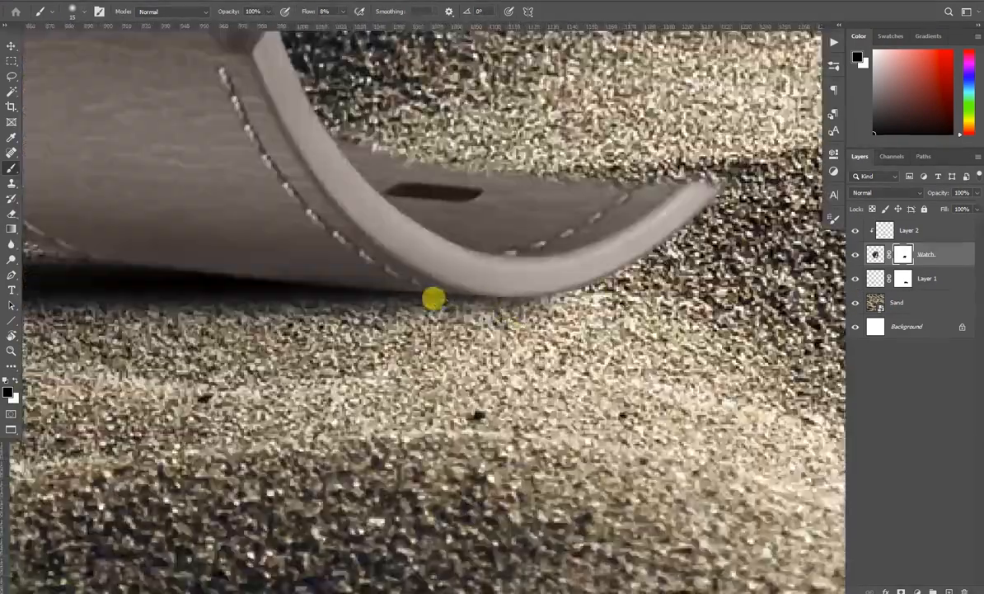
{"action": "scroll", "coordinate": [474, 379], "scroll_direction": "down", "scroll_amount": 3}
{"action": "scroll", "coordinate": [486, 378], "scroll_direction": "down", "scroll_amount": 5}
- Apply a Gaussian Blur to the strap shadow on Layer 1
{"action": "key", "text": "v"}
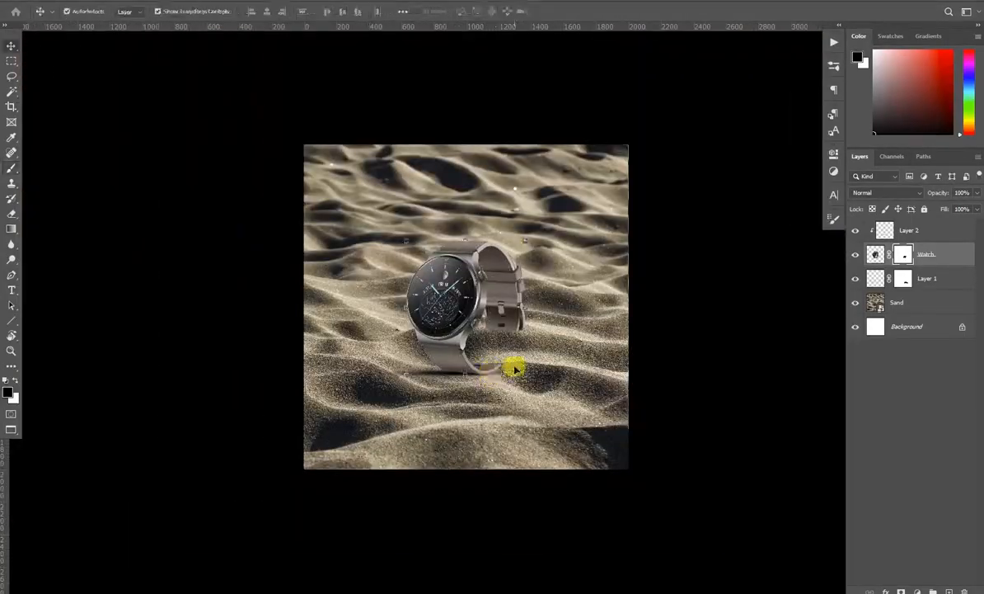
{"action": "scroll", "coordinate": [511, 365], "scroll_direction": "down", "scroll_amount": 1}
{"action": "scroll", "coordinate": [466, 344], "scroll_direction": "up", "scroll_amount": 5}
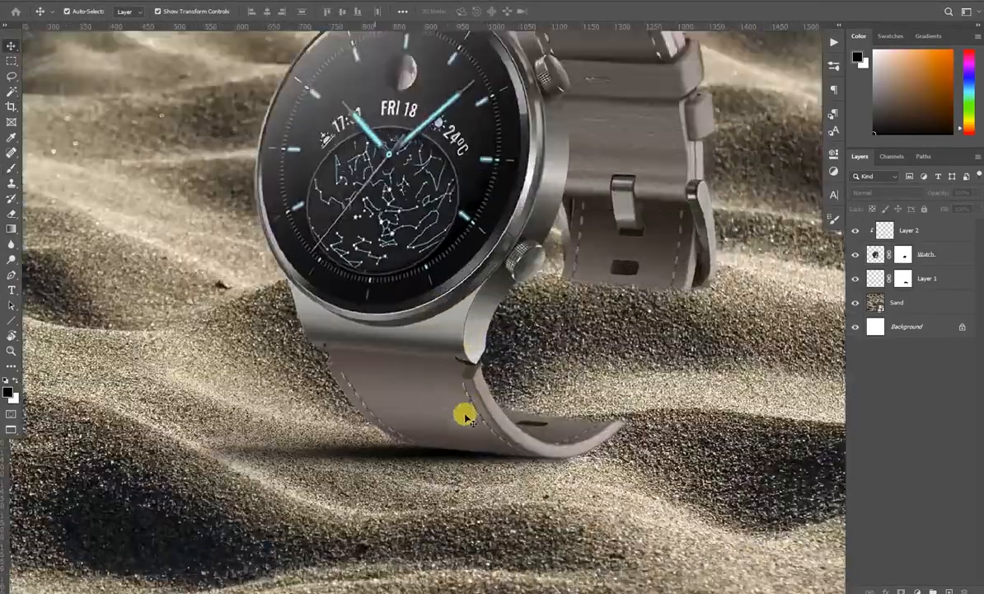
{"action": "left_click", "coordinate": [928, 279]}
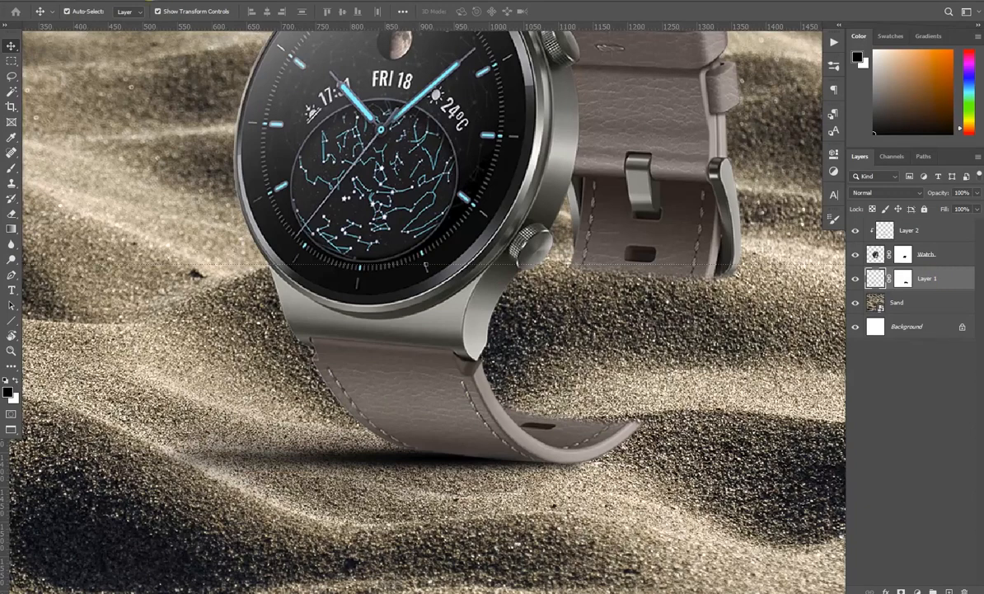
{"action": "left_click", "coordinate": [168, 1]}
{"action": "mouse_move", "coordinate": [214, 129]}
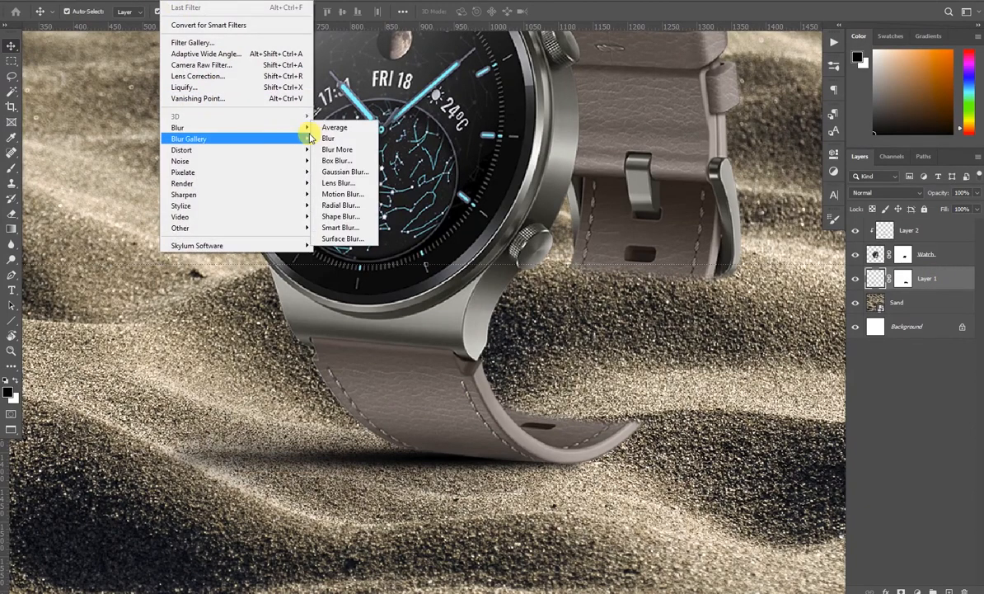
{"action": "left_click", "coordinate": [332, 172]}
{"action": "left_click_drag", "start_coordinate": [648, 346], "coordinate": [622, 348]}
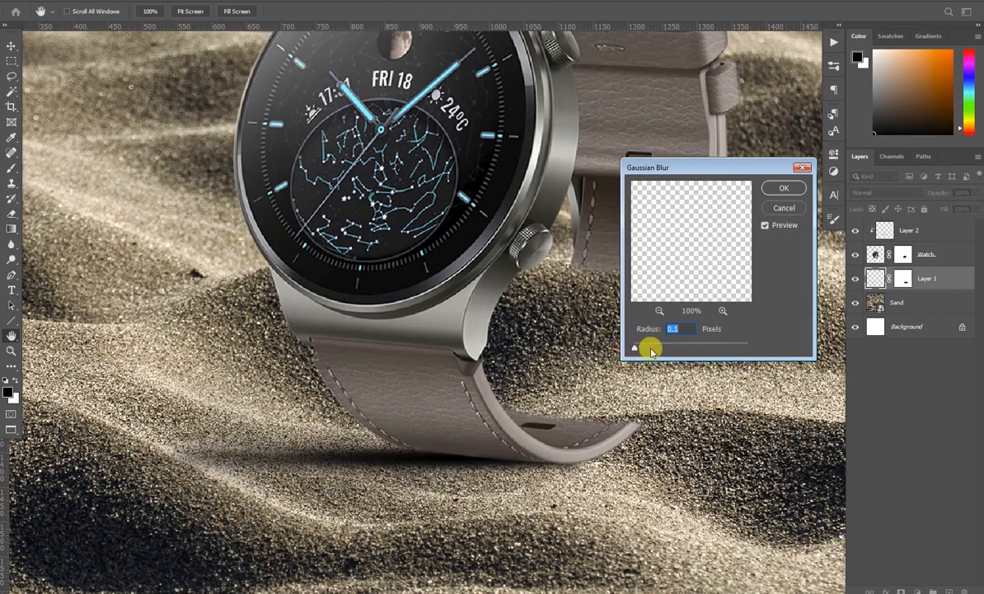
{"action": "left_click", "coordinate": [791, 191]}
{"action": "scroll", "coordinate": [385, 321], "scroll_direction": "down", "scroll_amount": 3}
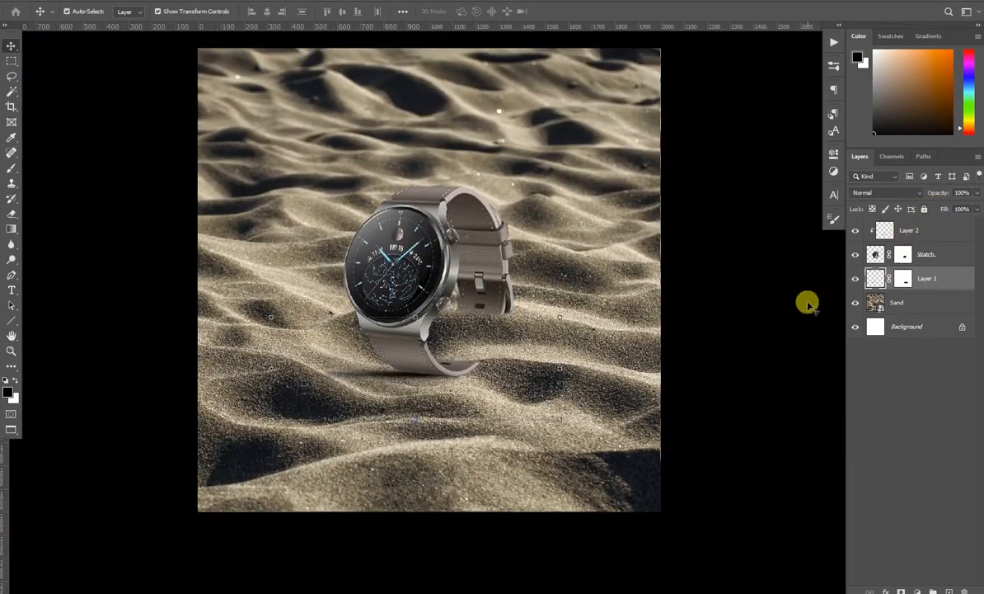
{"action": "scroll", "coordinate": [536, 371], "scroll_direction": "up", "scroll_amount": 3}
{"action": "double_click", "coordinate": [948, 290]}
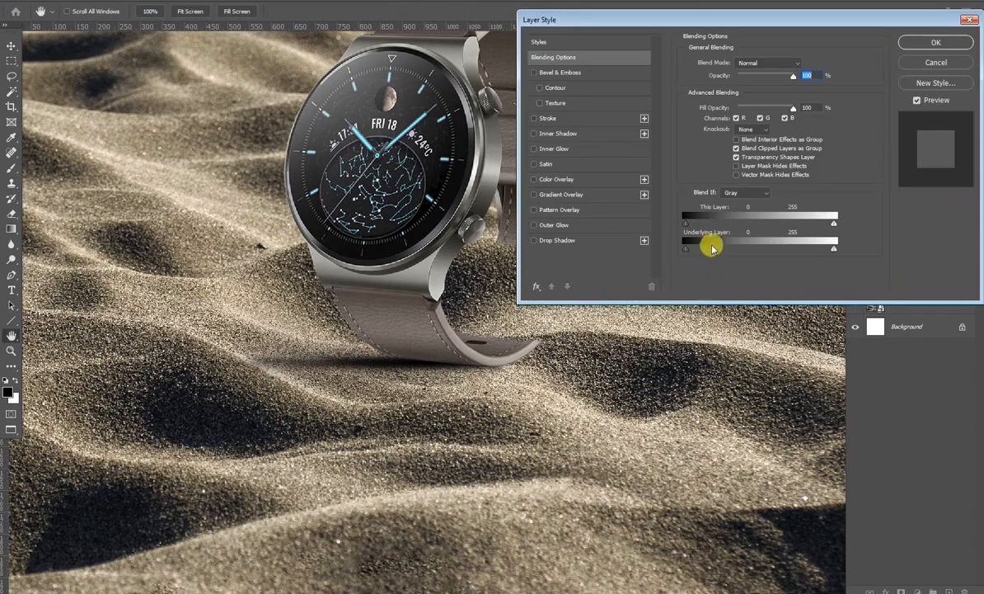
{"action": "left_click_drag", "start_coordinate": [714, 250], "coordinate": [868, 254]}
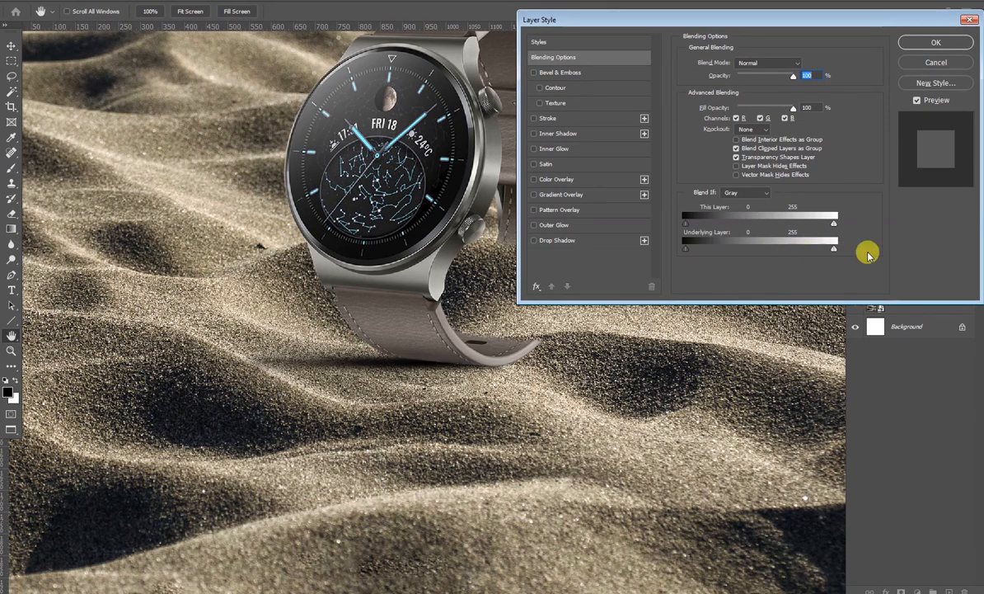
{"action": "left_click", "coordinate": [934, 64]}
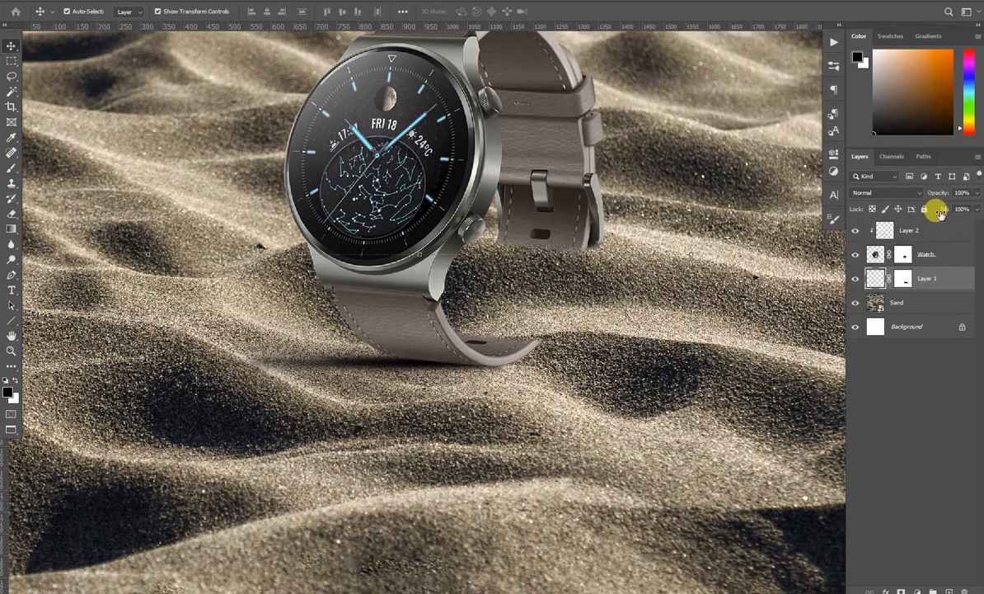
- Set Layer 1's fill to 81% and create a new layer above it
{"action": "left_click_drag", "start_coordinate": [943, 212], "coordinate": [934, 213]}
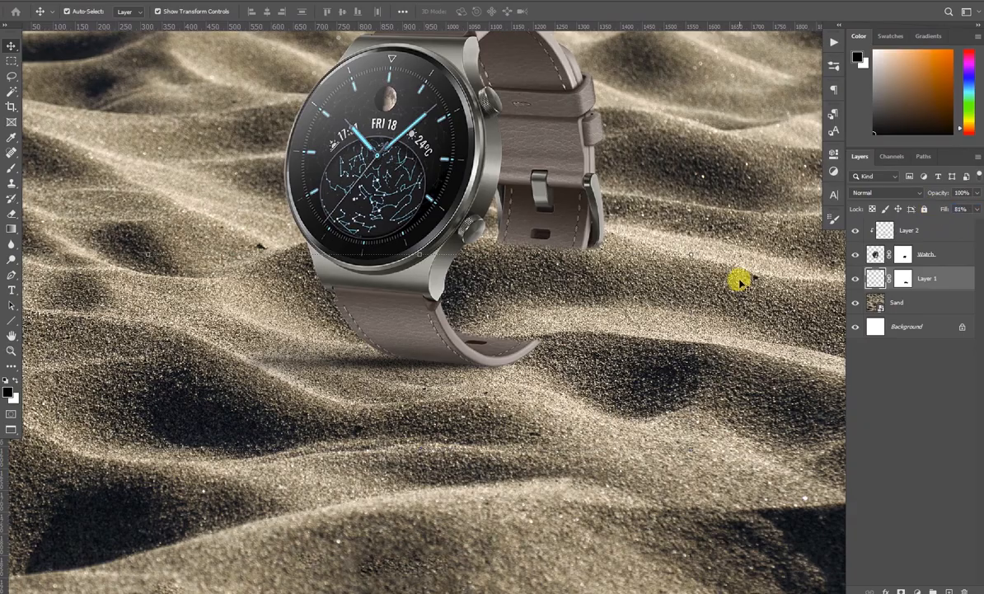
{"action": "scroll", "coordinate": [389, 358], "scroll_direction": "up", "scroll_amount": 3}
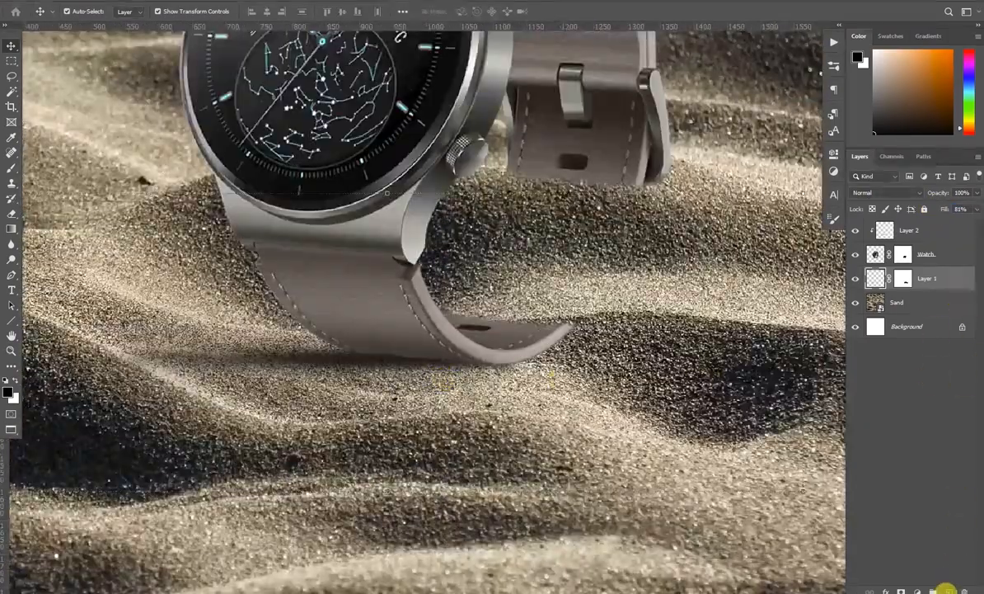
{"action": "left_click", "coordinate": [946, 590]}
- Paint a contact shadow under the strap on Layer 3 with a soft black 40 px brush at 3% flow
{"action": "key", "text": "b"}
{"action": "scroll", "coordinate": [382, 319], "scroll_direction": "up", "scroll_amount": 3}
{"action": "key", "text": "bracketright"}
{"action": "key", "text": "bracketright"}
{"action": "key", "text": "bracketright"}
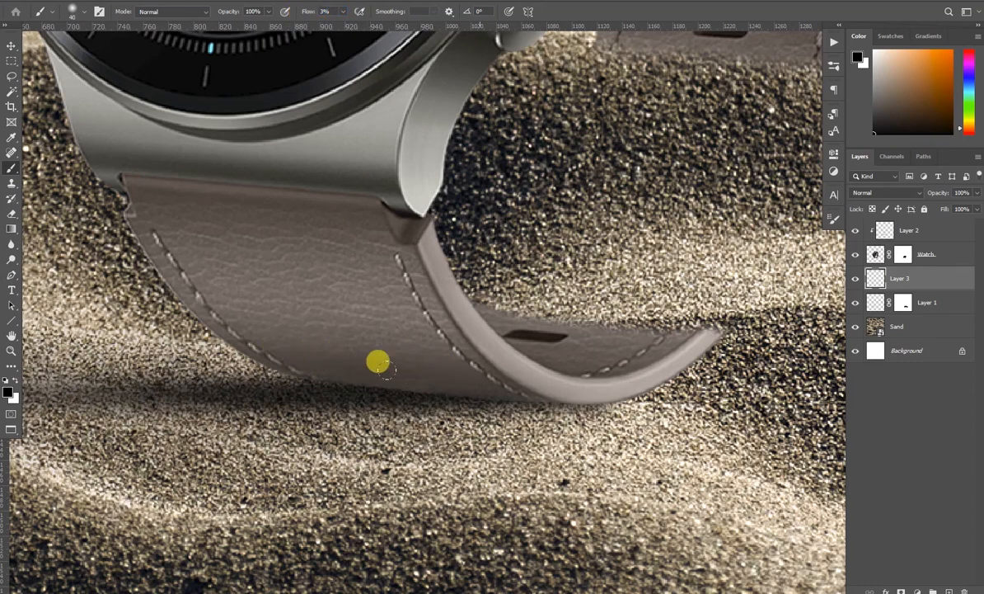
{"action": "scroll", "coordinate": [513, 374], "scroll_direction": "down", "scroll_amount": 2}
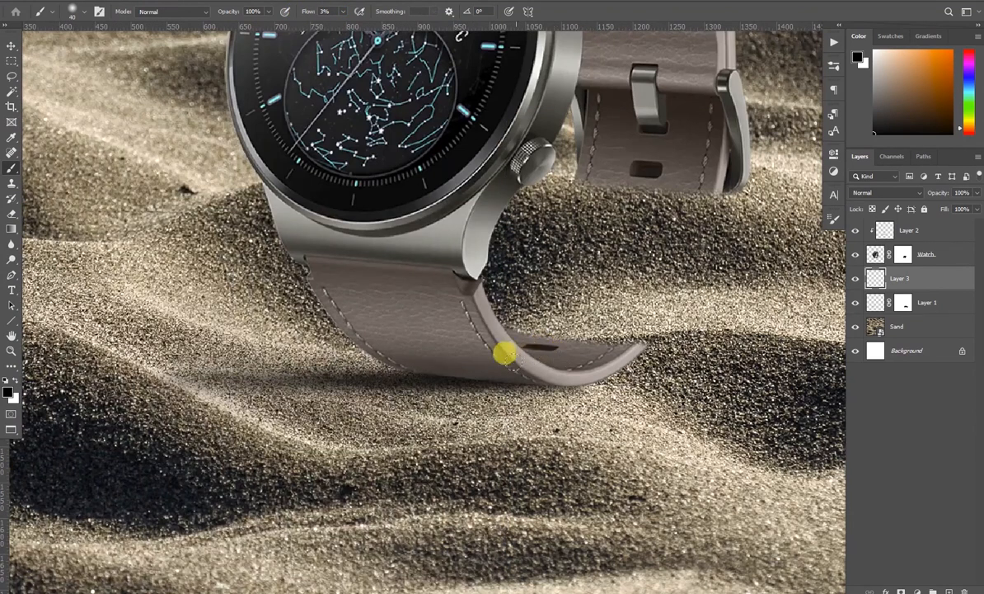
{"action": "key", "text": "ctrl+0"}
- Shade the strap section behind the watch case on Layer 2 with a soft black 100 px brush at 3% flow
{"action": "key", "text": "v"}
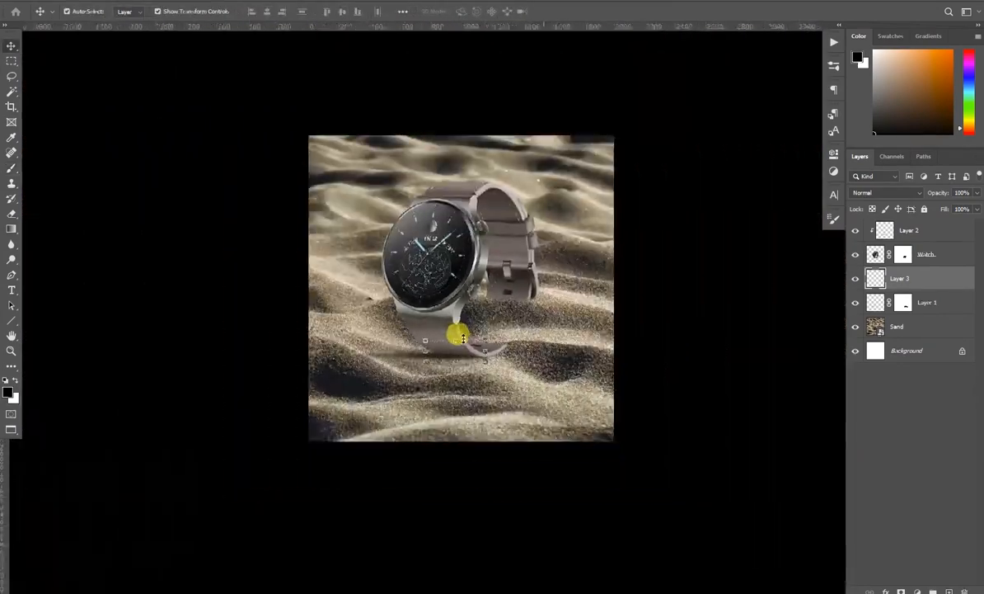
{"action": "scroll", "coordinate": [449, 239], "scroll_direction": "up", "scroll_amount": 3}
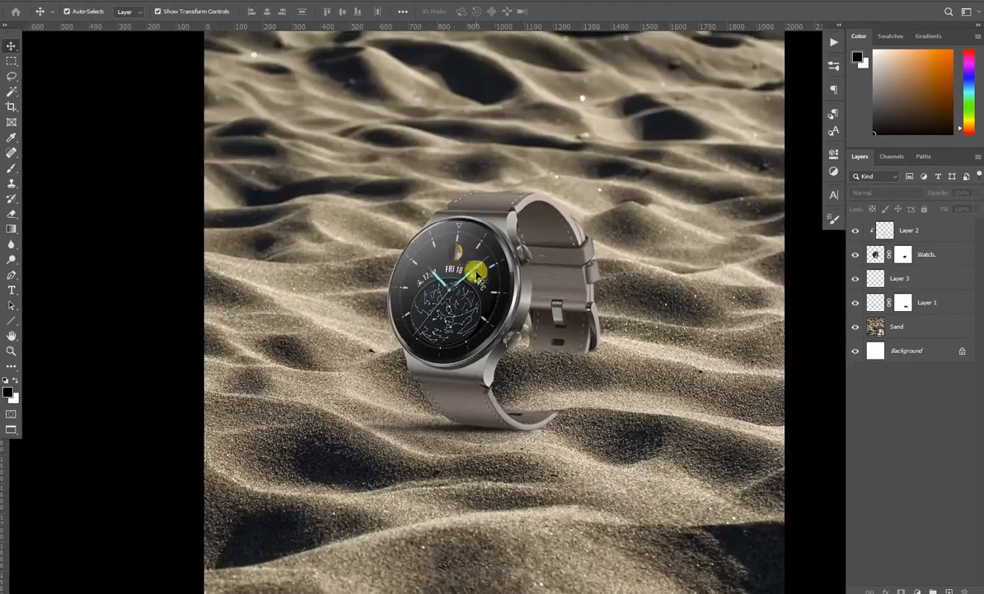
{"action": "scroll", "coordinate": [477, 270], "scroll_direction": "up", "scroll_amount": 2}
{"action": "key", "text": "b"}
{"action": "scroll", "coordinate": [470, 313], "scroll_direction": "down", "scroll_amount": 2}
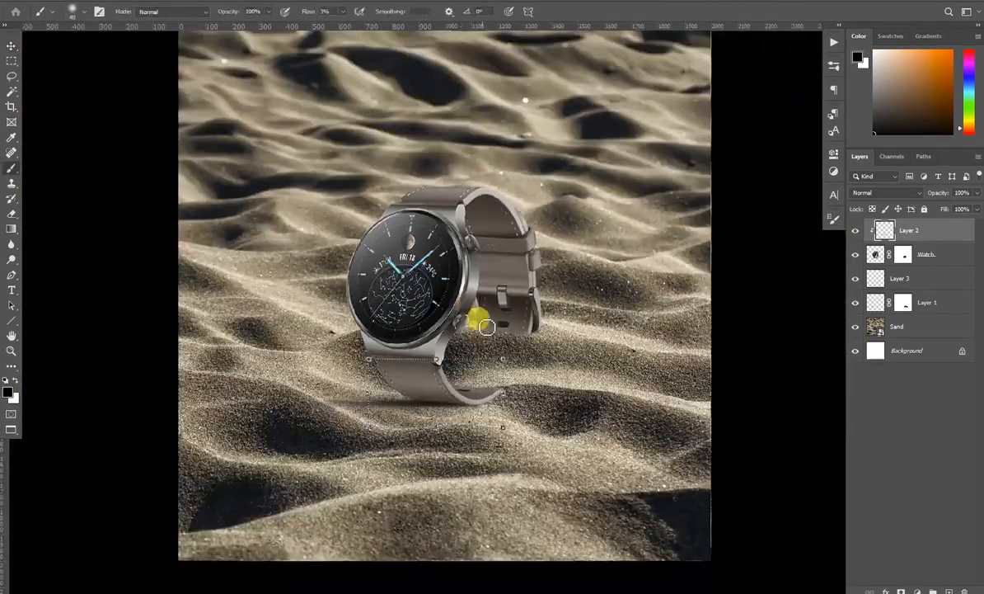
{"action": "scroll", "coordinate": [466, 311], "scroll_direction": "up", "scroll_amount": 5}
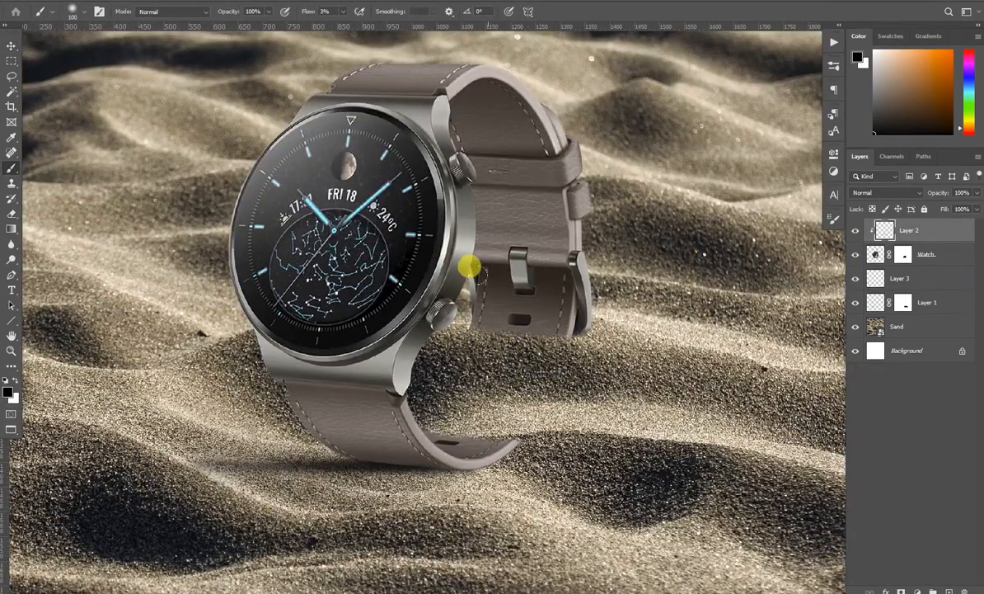
{"action": "scroll", "coordinate": [601, 410], "scroll_direction": "down", "scroll_amount": 3}
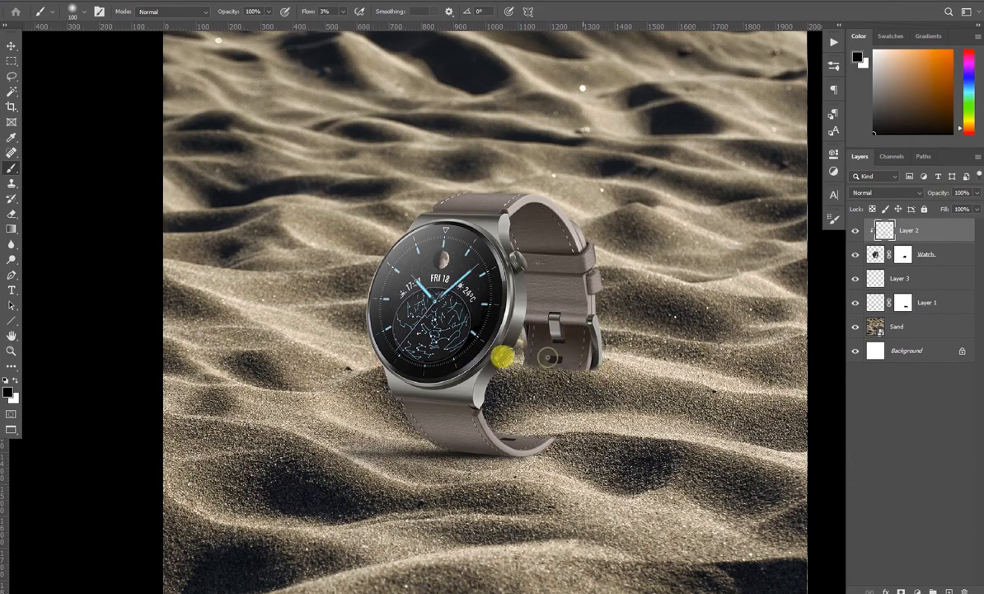
- Group the watch and its shadow layers, from Layer 1 up to Layer 2
{"action": "scroll", "coordinate": [506, 351], "scroll_direction": "down", "scroll_amount": 4}
{"action": "key", "text": "v"}
{"action": "scroll", "coordinate": [585, 376], "scroll_direction": "up", "scroll_amount": 2}
{"action": "left_click", "coordinate": [903, 327]}
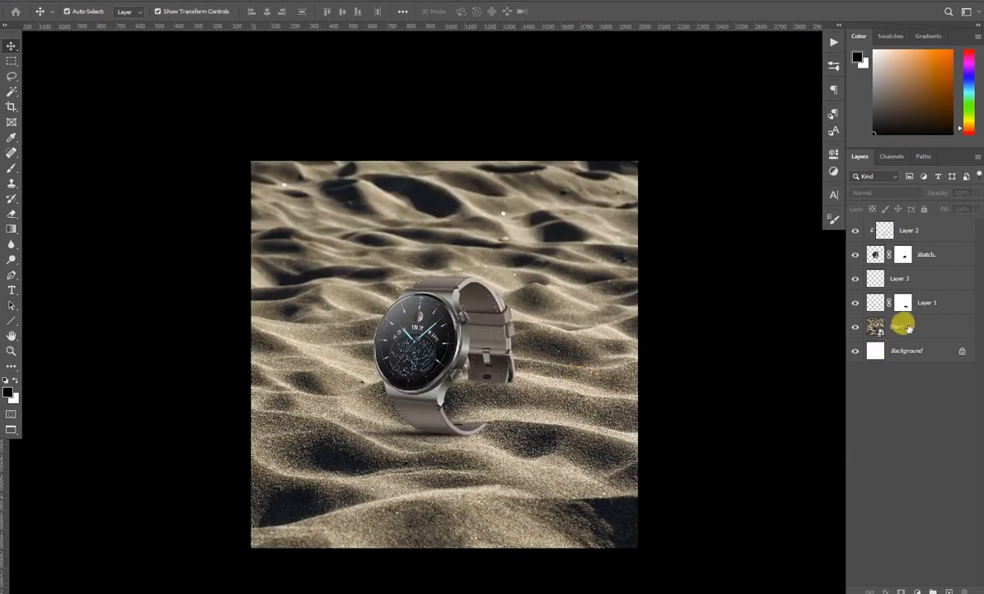
{"action": "scroll", "coordinate": [475, 350], "scroll_direction": "up", "scroll_amount": 1}
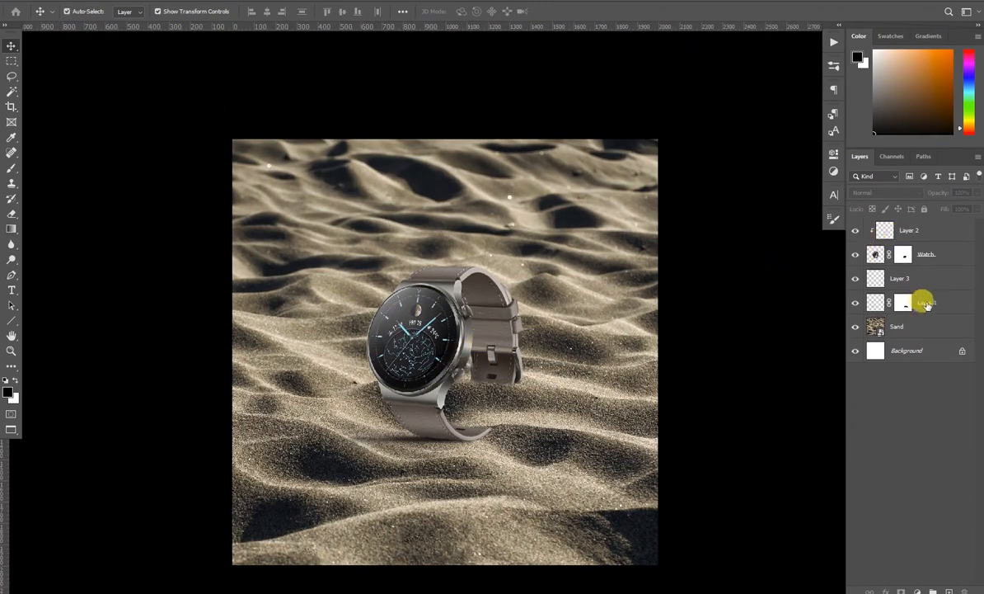
{"action": "left_click", "coordinate": [925, 304]}
{"action": "left_click", "coordinate": [912, 229], "text": "shift"}
{"action": "key", "text": "ctrl+g"}
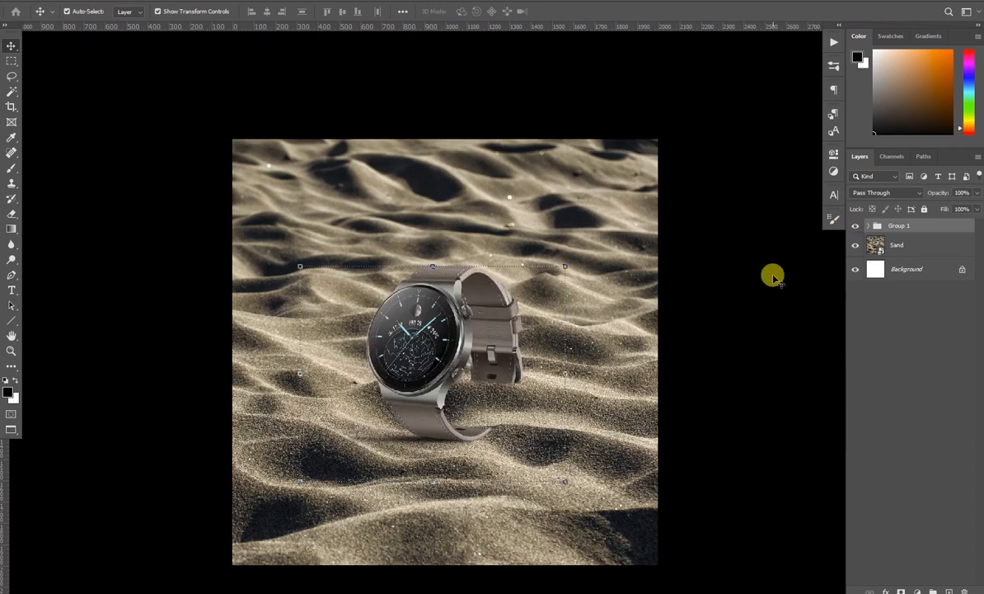
- Apply the Camera Raw Filter to the Sand layer with Temperature +4, Contrast +15 and Highlights +19
{"action": "left_click", "coordinate": [722, 257]}
{"action": "scroll", "coordinate": [538, 379], "scroll_direction": "up", "scroll_amount": 1}
{"action": "left_click", "coordinate": [882, 241]}
{"action": "left_click", "coordinate": [179, 2]}
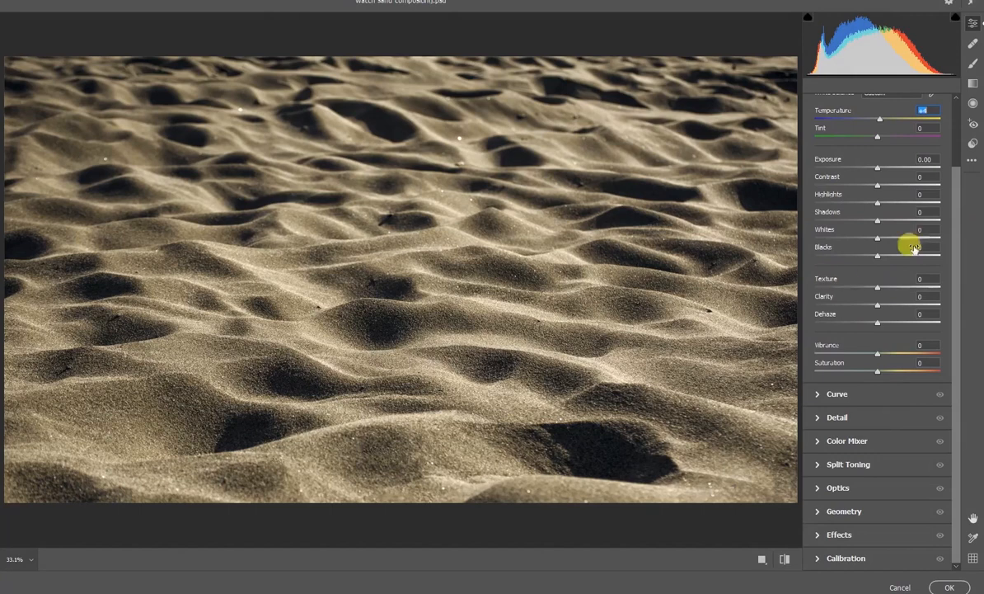
{"action": "left_click_drag", "start_coordinate": [877, 205], "coordinate": [889, 188]}
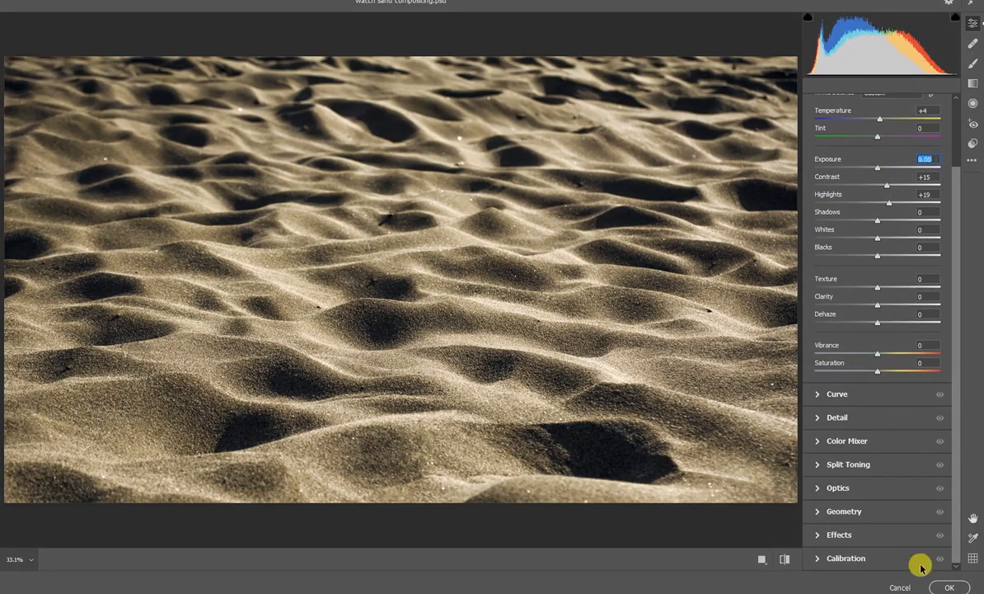
{"action": "left_click", "coordinate": [949, 587]}
- Compare the sand with and without the Camera Raw adjustment and examine the whole composite
{"action": "key", "text": "ctrl+z"}
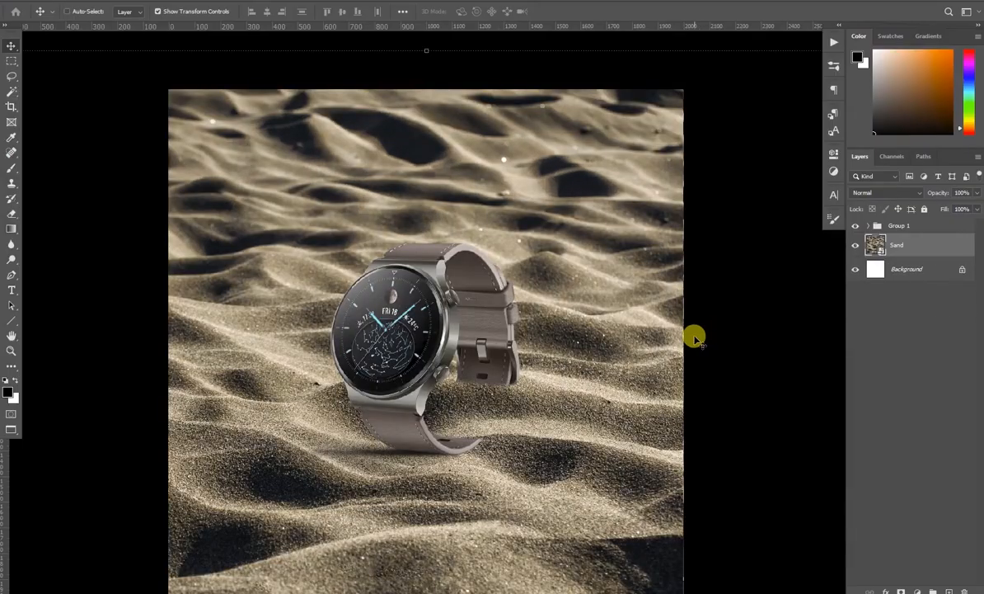
{"action": "key", "text": "ctrl+shift+z"}
{"action": "left_click", "coordinate": [753, 320]}
{"action": "scroll", "coordinate": [474, 389], "scroll_direction": "down", "scroll_amount": 5}
{"action": "scroll", "coordinate": [474, 388], "scroll_direction": "up", "scroll_amount": 7}
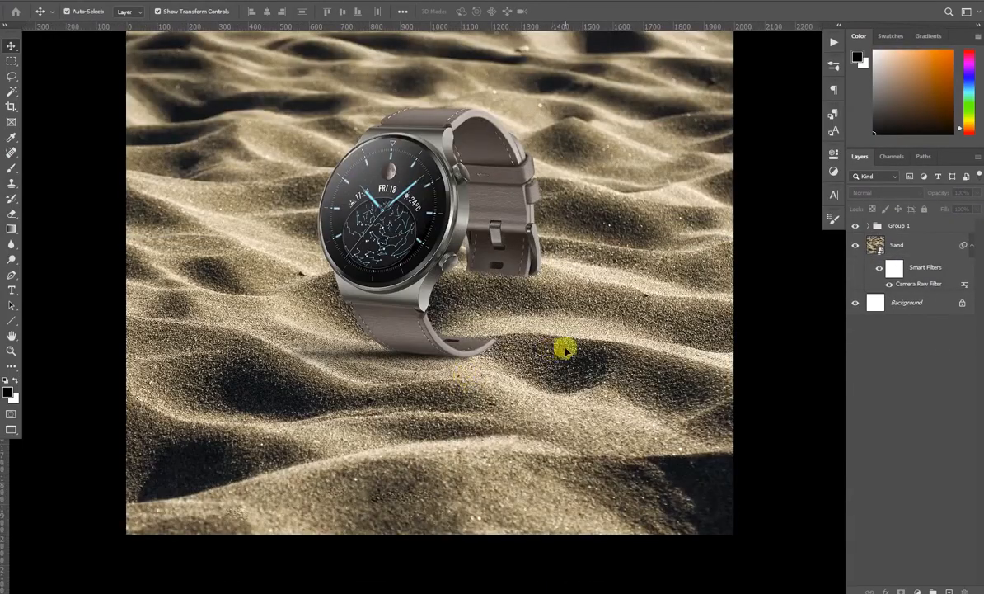
- Collapse the Sand layer's smart filter list and expand Group 1
{"action": "scroll", "coordinate": [447, 316], "scroll_direction": "up", "scroll_amount": 1}
{"action": "scroll", "coordinate": [462, 330], "scroll_direction": "up", "scroll_amount": 4}
{"action": "scroll", "coordinate": [479, 341], "scroll_direction": "down", "scroll_amount": 3}
{"action": "scroll", "coordinate": [487, 347], "scroll_direction": "up", "scroll_amount": 4}
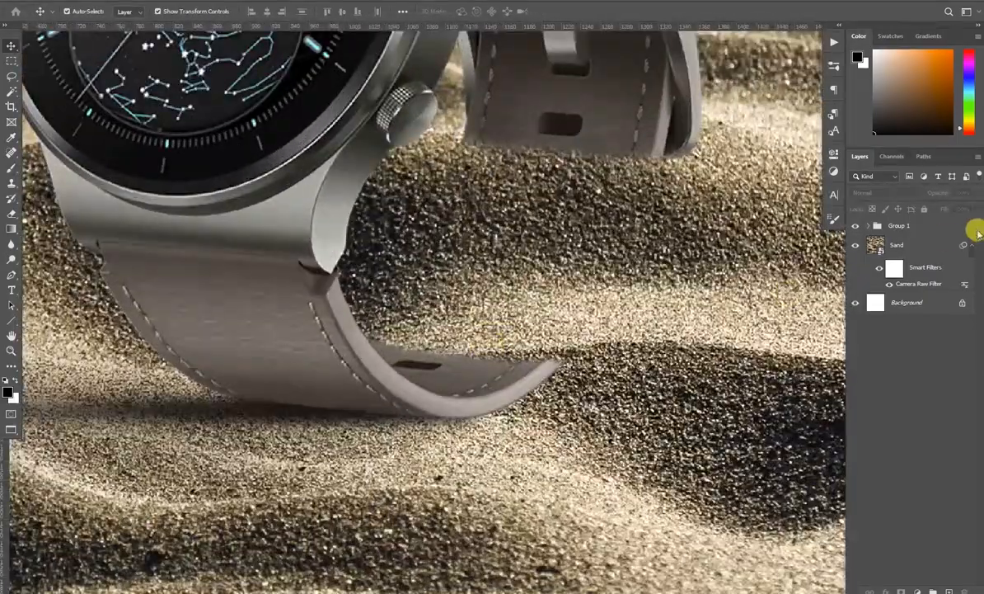
{"action": "left_click", "coordinate": [963, 247]}
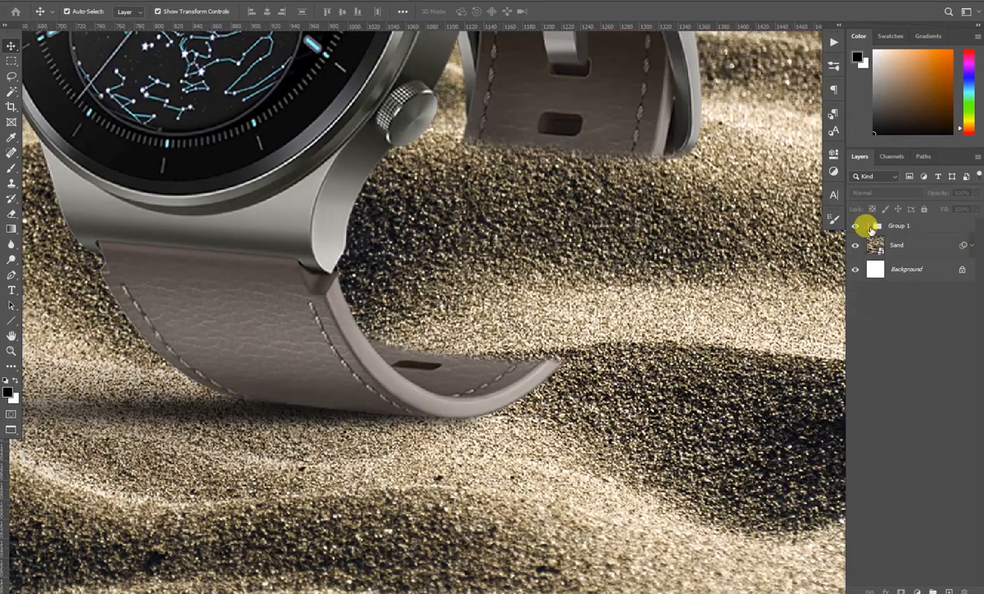
{"action": "left_click", "coordinate": [866, 225]}
- Blend the inner end of the lower strap into the sand on the Watch layer's mask with a soft black 50 px brush at 7% flow
{"action": "left_click", "coordinate": [910, 268]}
{"action": "key", "text": "b"}
{"action": "scroll", "coordinate": [467, 209], "scroll_direction": "up", "scroll_amount": 1}
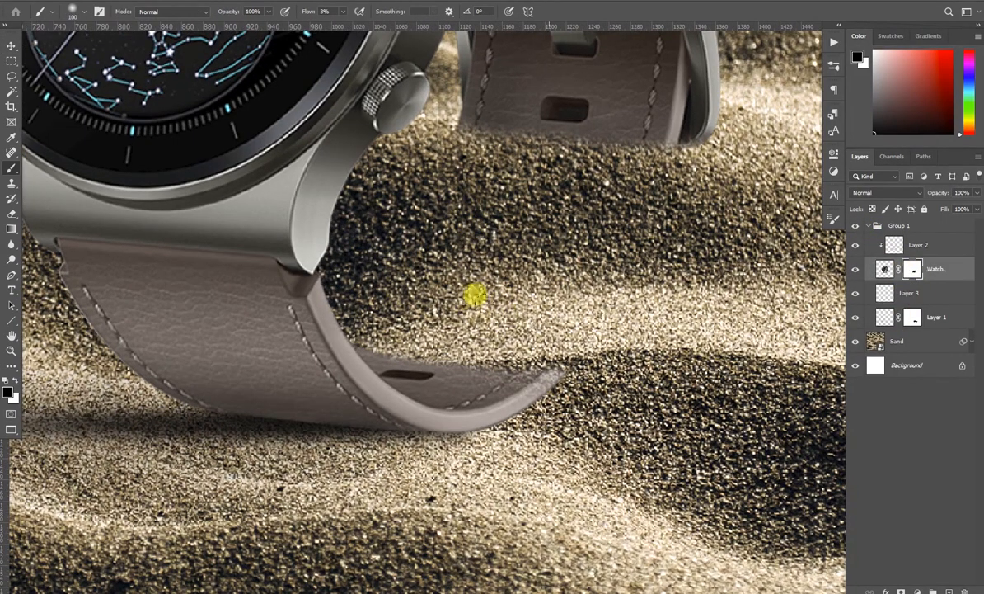
{"action": "scroll", "coordinate": [532, 283], "scroll_direction": "up", "scroll_amount": 1}
{"action": "key", "text": "bracketleft"}
{"action": "key", "text": "bracketleft"}
{"action": "key", "text": "bracketleft"}
{"action": "key", "text": "bracketleft"}
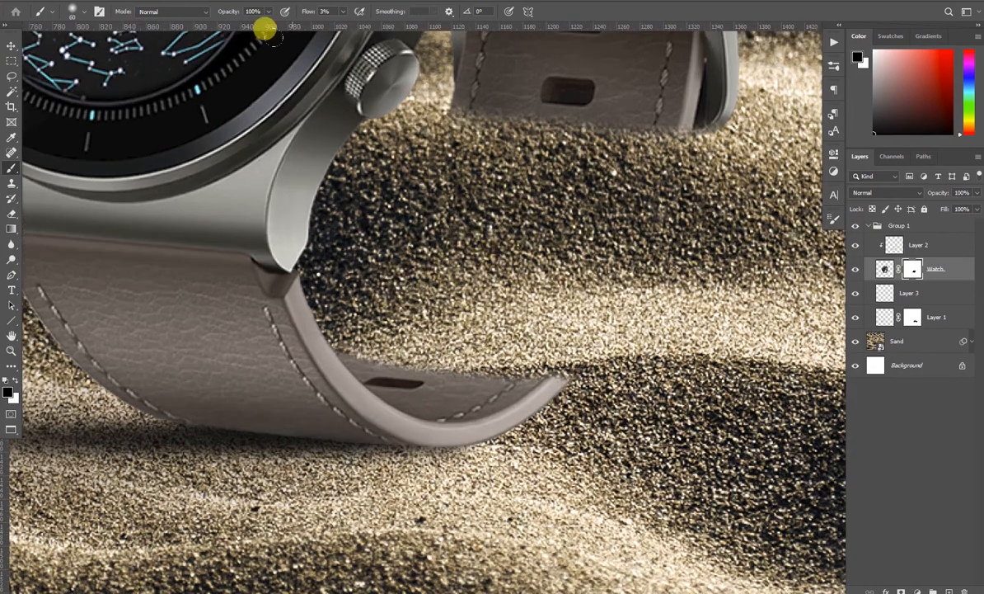
{"action": "key", "text": "bracketleft"}
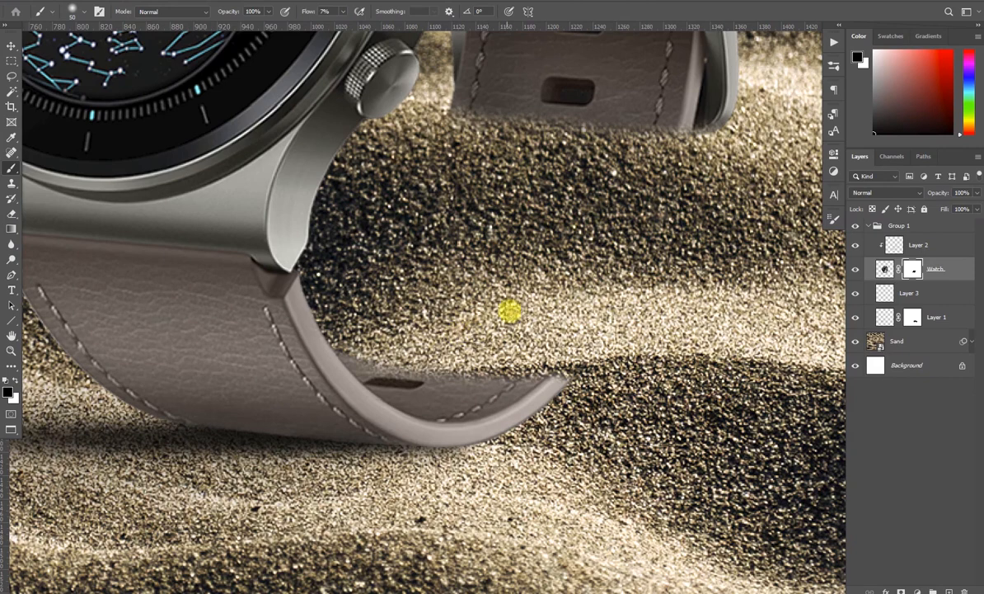
{"action": "scroll", "coordinate": [589, 316], "scroll_direction": "down", "scroll_amount": 3}
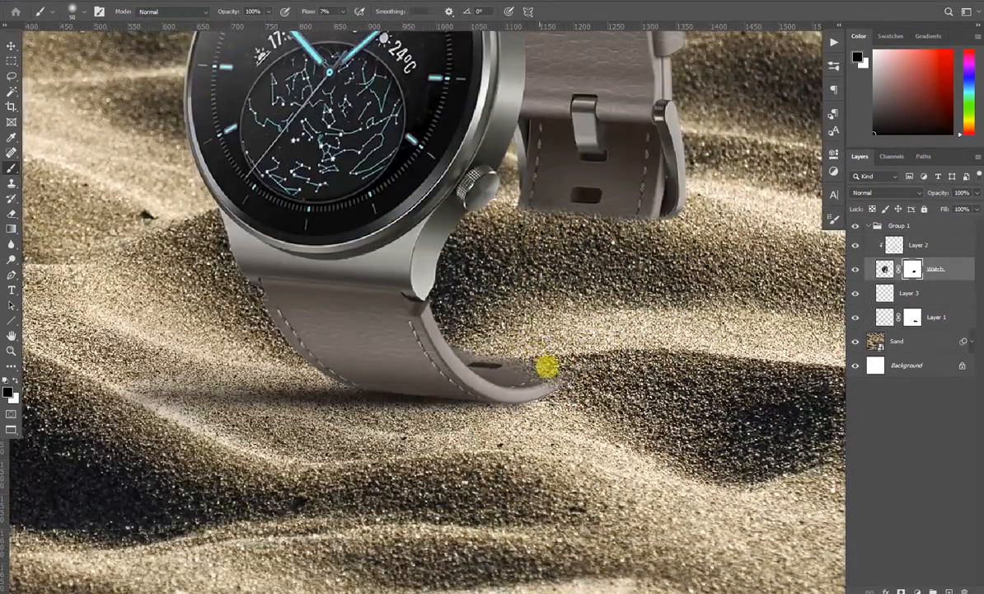
{"action": "scroll", "coordinate": [635, 362], "scroll_direction": "down", "scroll_amount": 5}
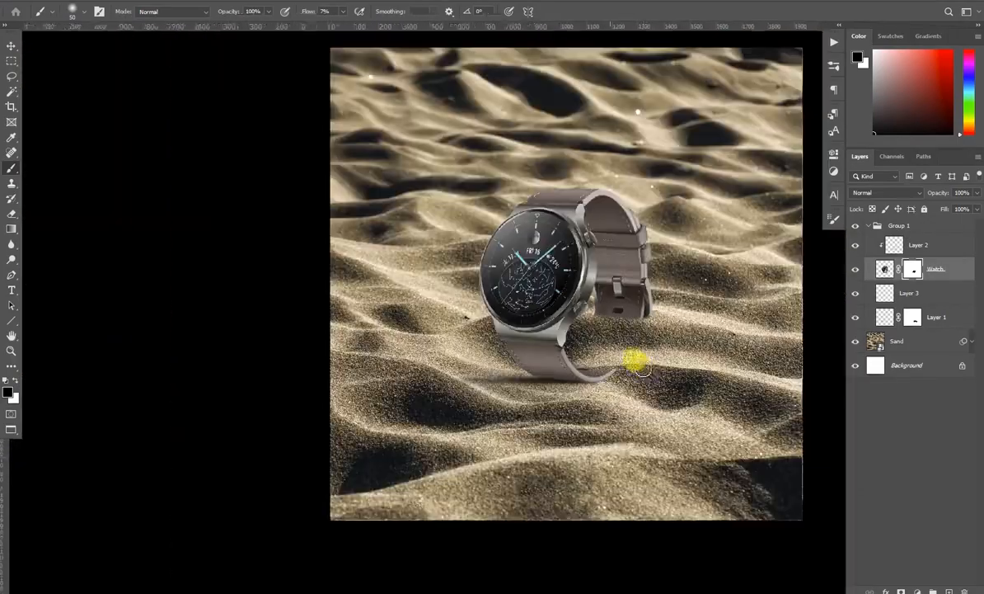
{"action": "scroll", "coordinate": [635, 358], "scroll_direction": "up", "scroll_amount": 6}
{"action": "scroll", "coordinate": [569, 353], "scroll_direction": "up", "scroll_amount": 2}
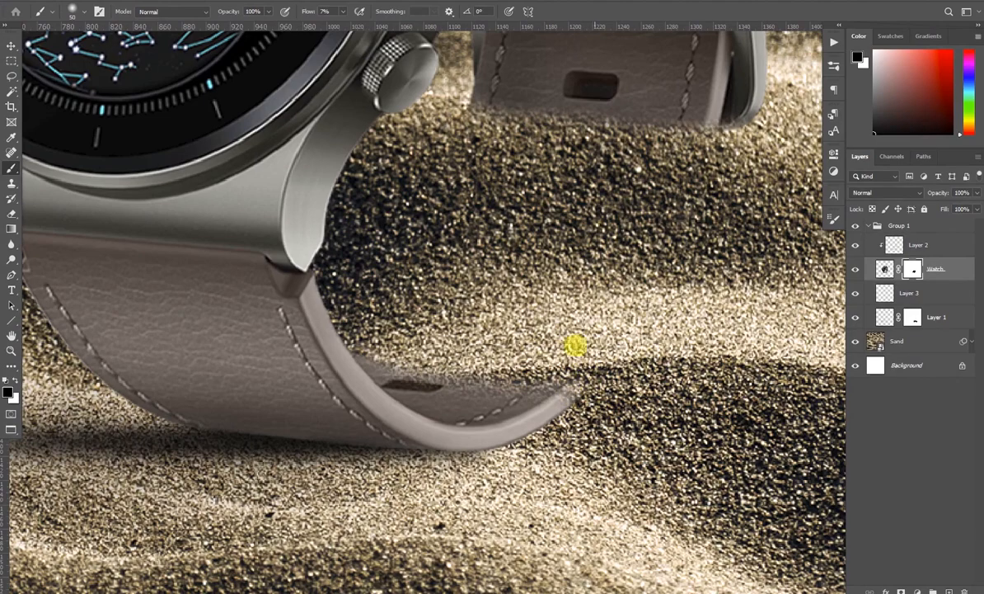
{"action": "scroll", "coordinate": [575, 361], "scroll_direction": "down", "scroll_amount": 6}
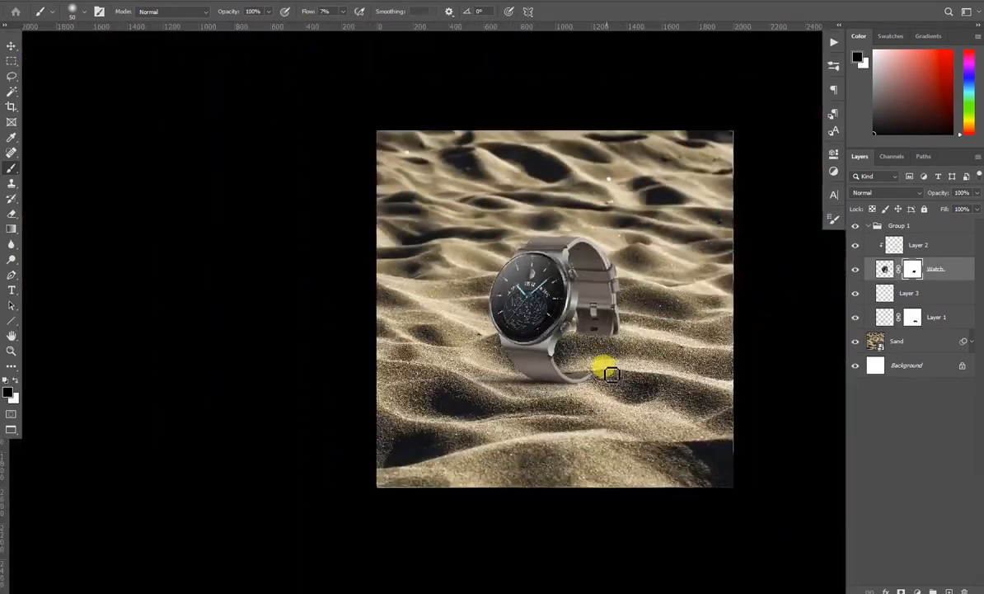
{"action": "scroll", "coordinate": [610, 373], "scroll_direction": "up", "scroll_amount": 6}
{"action": "left_click", "coordinate": [909, 340]}
{"action": "key", "text": "s"}
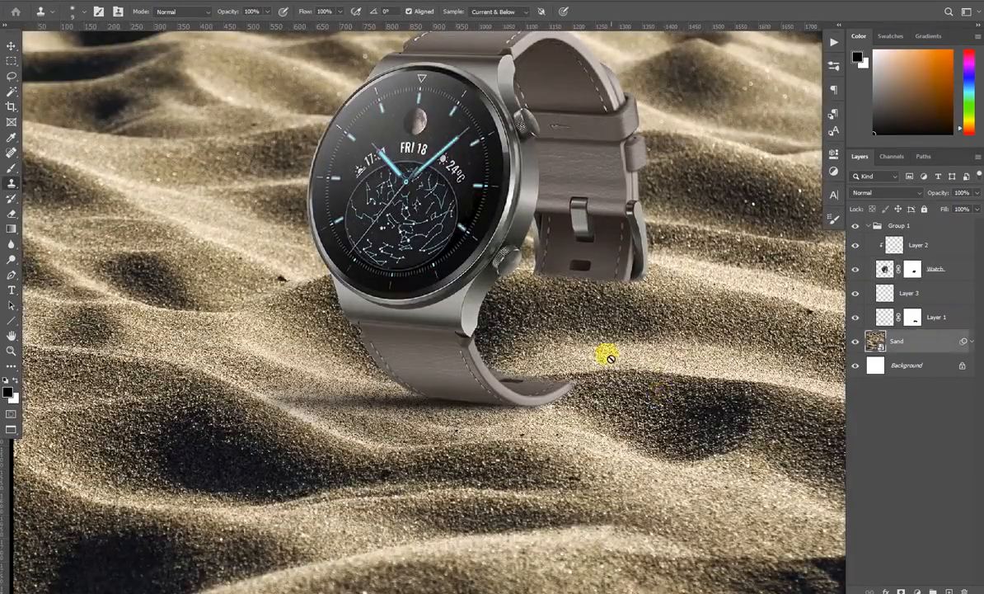
{"action": "key", "text": "v"}
{"action": "scroll", "coordinate": [488, 367], "scroll_direction": "down", "scroll_amount": 5}
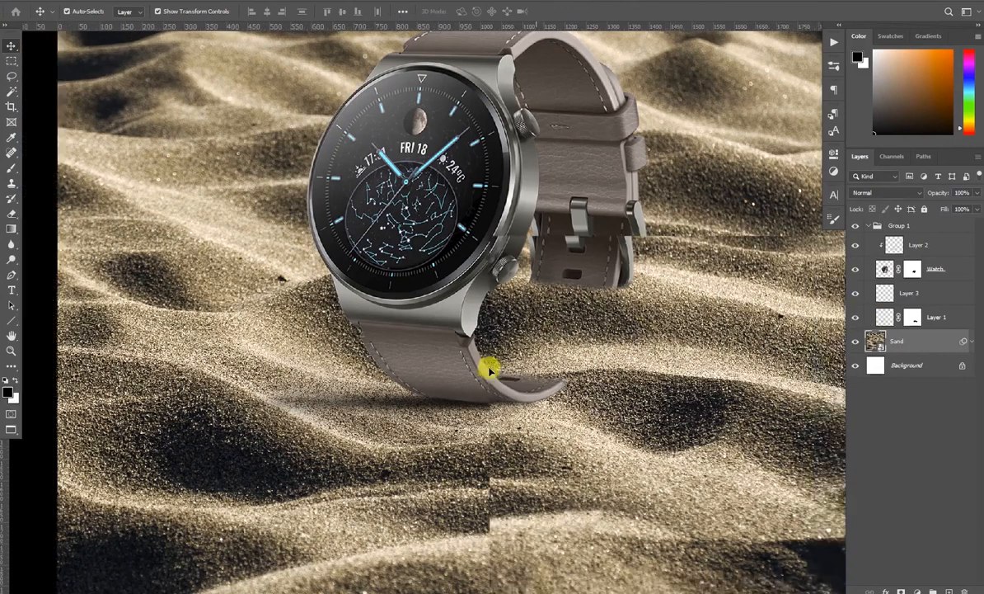
- Convert the Watch layer to a smart object and apply the Camera Raw Filter with Temperature +9
{"action": "scroll", "coordinate": [711, 356], "scroll_direction": "up", "scroll_amount": 2}
{"action": "left_click", "coordinate": [916, 269]}
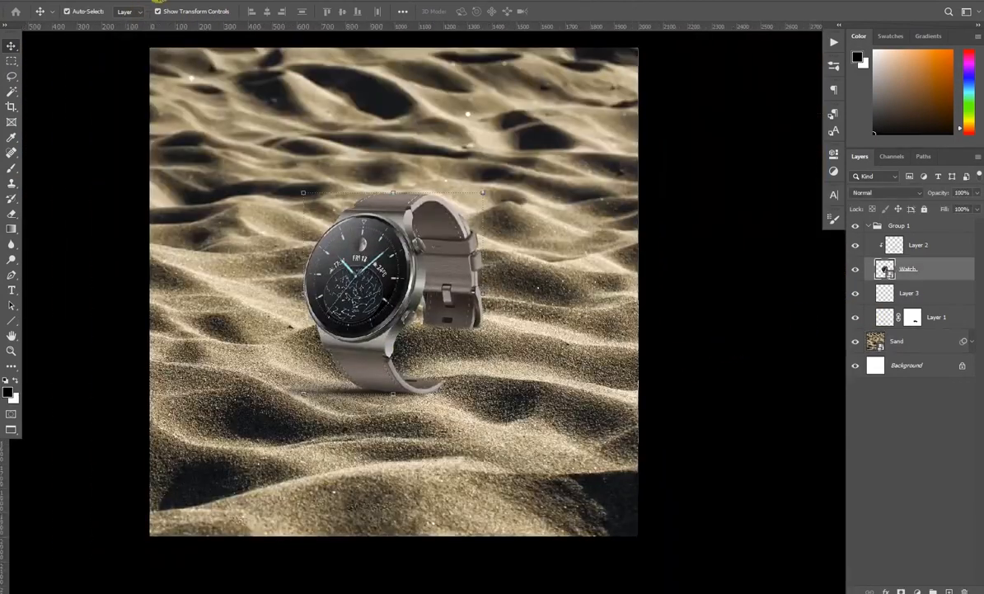
{"action": "left_click", "coordinate": [148, 2]}
{"action": "left_click", "coordinate": [194, 66]}
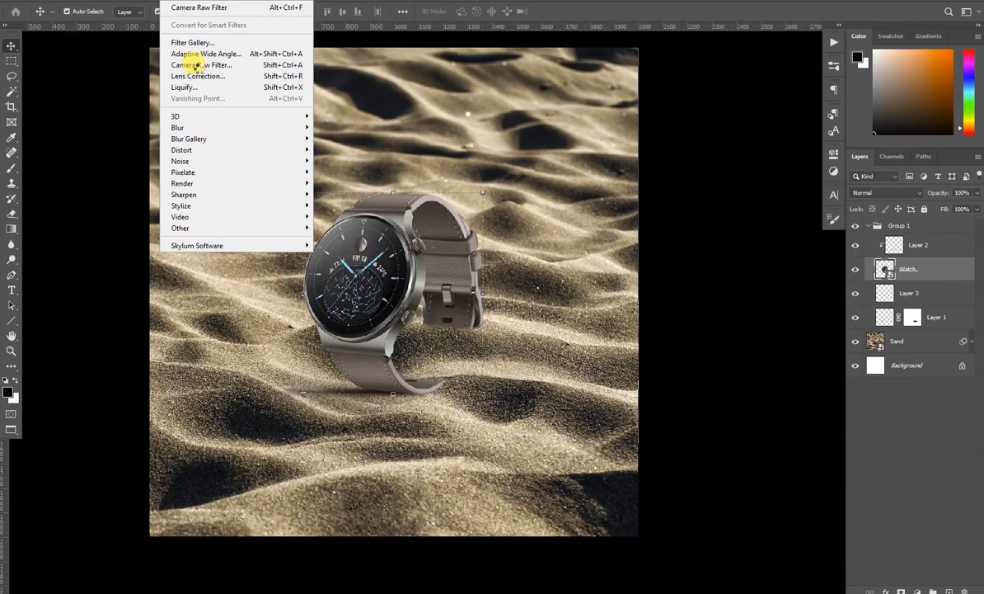
{"action": "left_click_drag", "start_coordinate": [877, 121], "coordinate": [883, 120]}
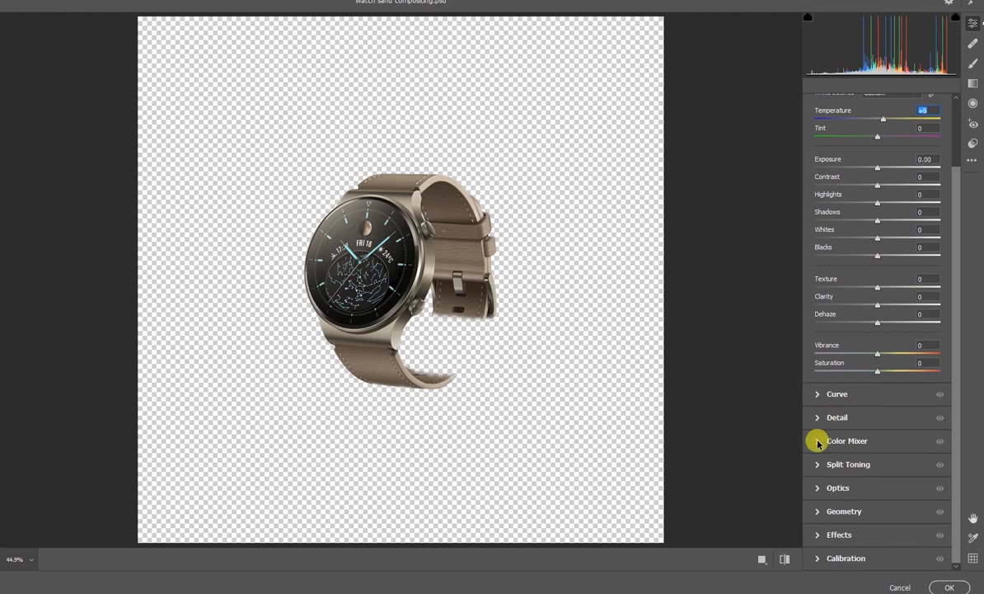
{"action": "left_click", "coordinate": [949, 587]}
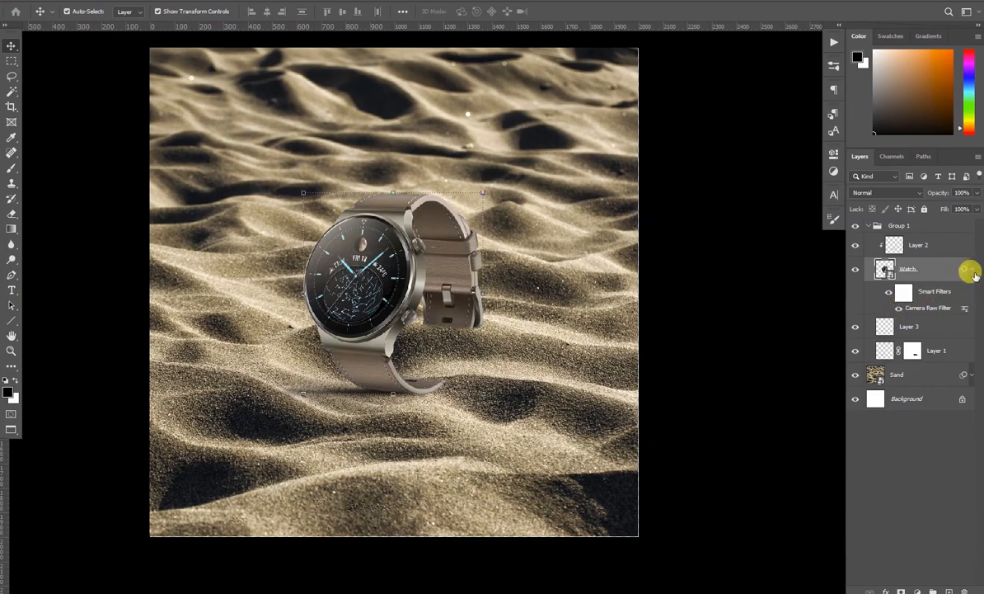
- Examine the watch's colour match against the sand and collapse the Watch layer's smart filter list
{"action": "left_click", "coordinate": [765, 274]}
{"action": "scroll", "coordinate": [754, 293], "scroll_direction": "down", "scroll_amount": 2}
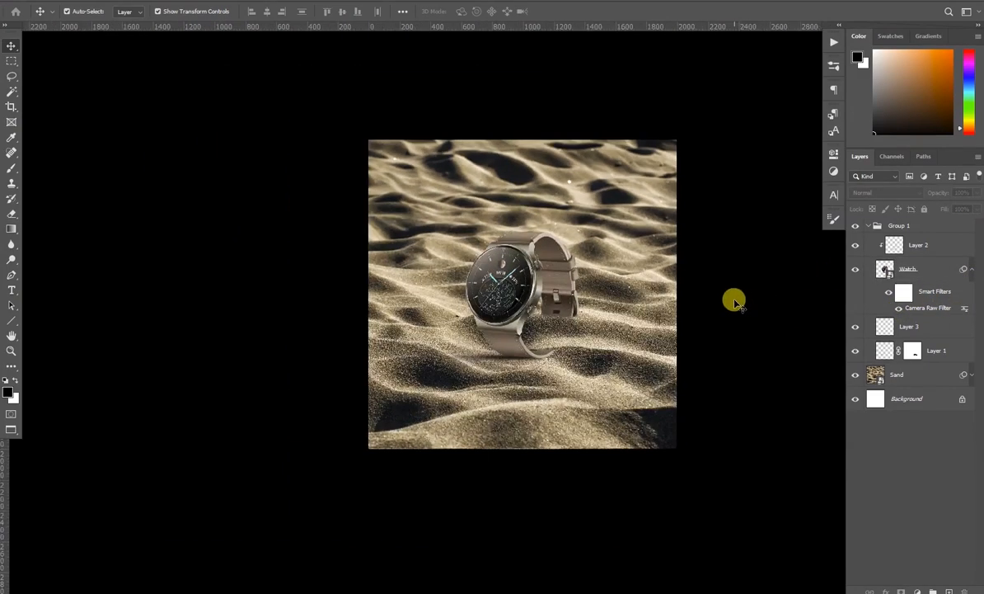
{"action": "scroll", "coordinate": [554, 316], "scroll_direction": "up", "scroll_amount": 4}
{"action": "scroll", "coordinate": [396, 347], "scroll_direction": "down", "scroll_amount": 5}
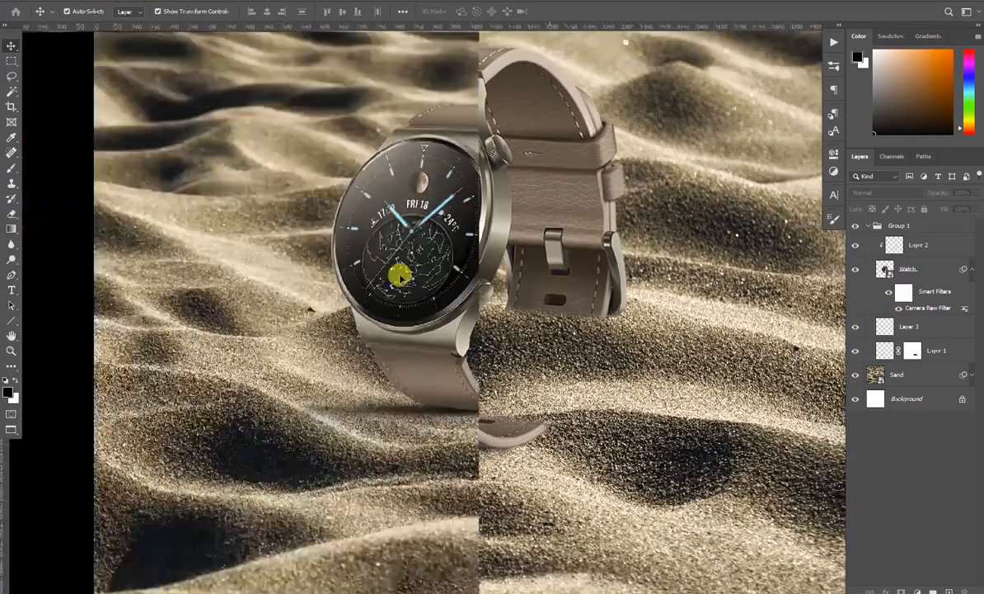
{"action": "scroll", "coordinate": [461, 247], "scroll_direction": "up", "scroll_amount": 3}
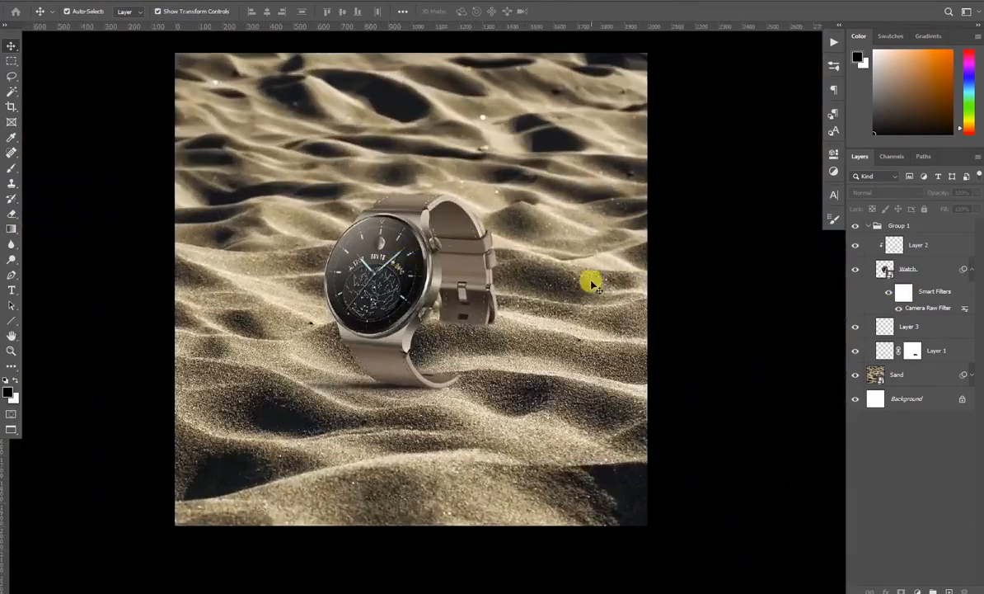
{"action": "left_click", "coordinate": [972, 270]}
- Add a new empty layer directly above the Sand layer, below Group 1
{"action": "left_click", "coordinate": [925, 244]}
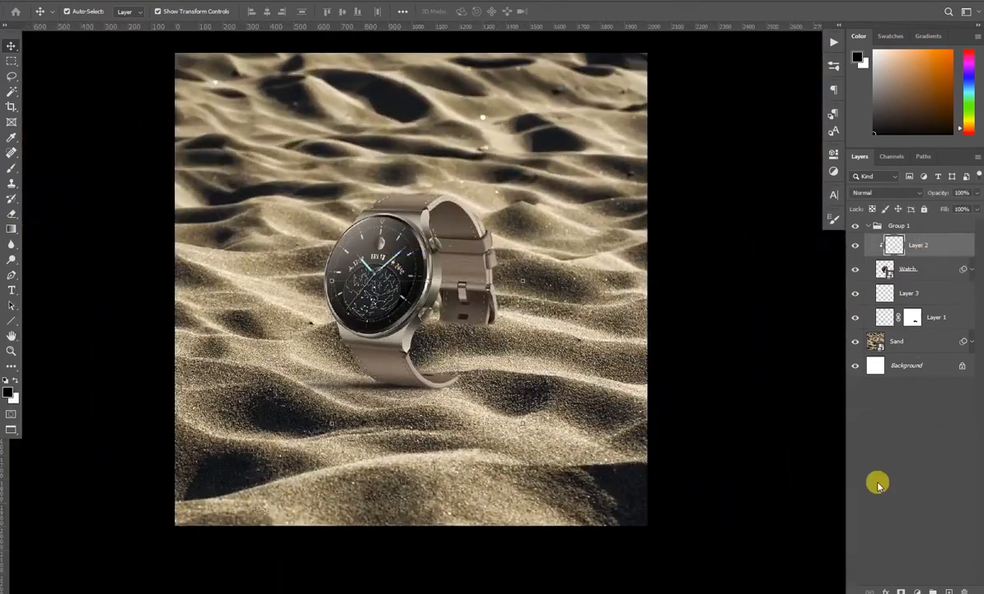
{"action": "left_click", "coordinate": [938, 342]}
{"action": "left_click", "coordinate": [949, 590]}
- Collapse the hair_brush and grass-brushes sets and sample a light sand colour for the soft 100 px brush at 7% flow on Layer 4
{"action": "key", "text": "b"}
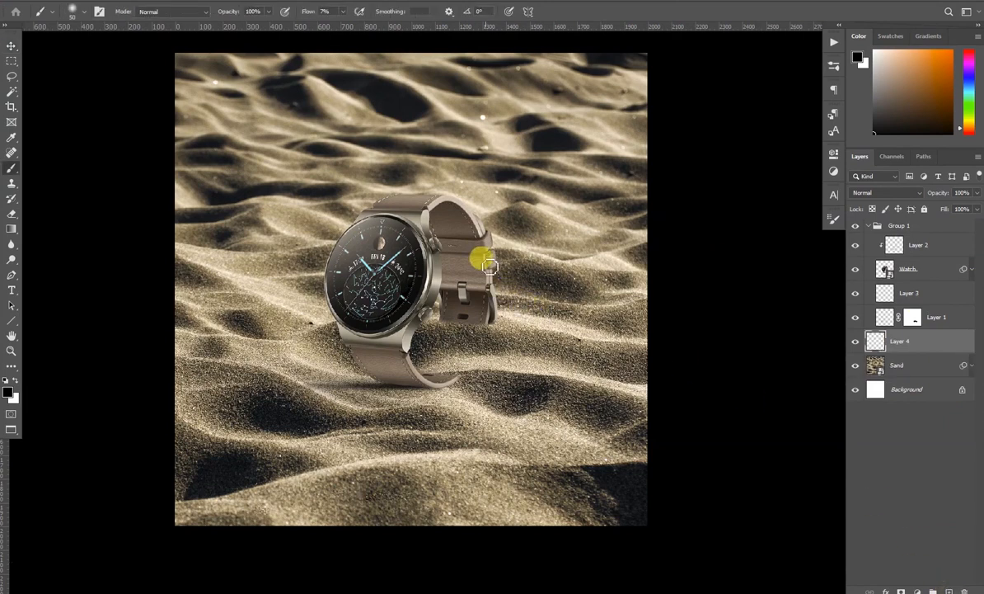
{"action": "right_click", "coordinate": [492, 247]}
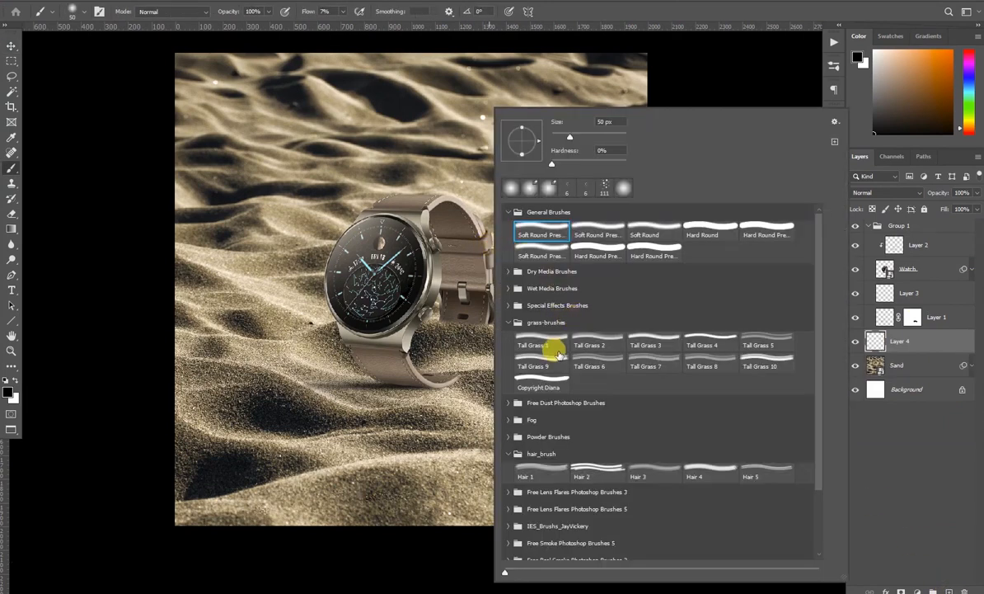
{"action": "left_click", "coordinate": [508, 453]}
{"action": "left_click", "coordinate": [508, 322]}
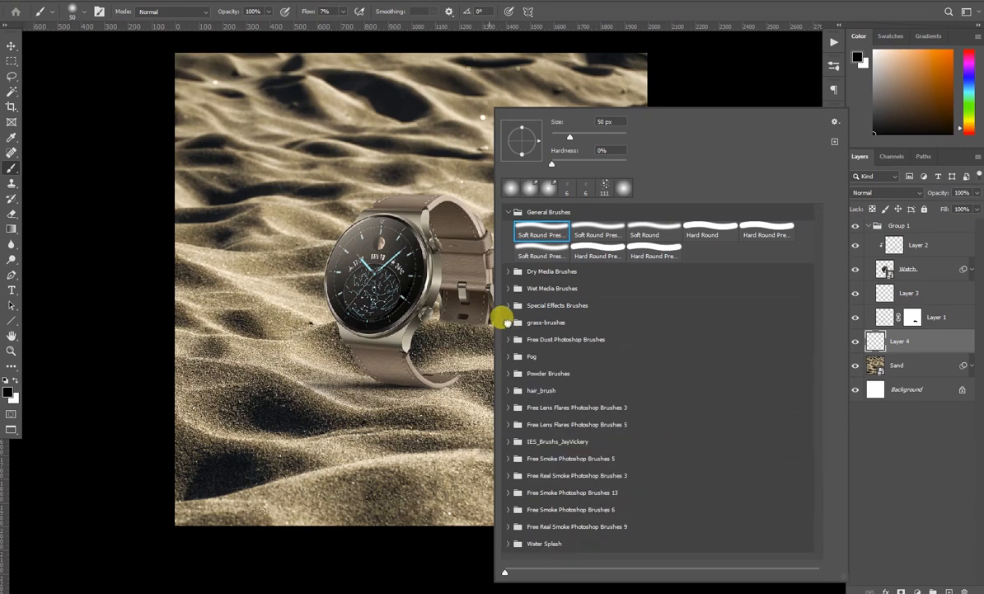
{"action": "left_click", "coordinate": [354, 283]}
{"action": "left_click_drag", "start_coordinate": [348, 281], "coordinate": [333, 328]}
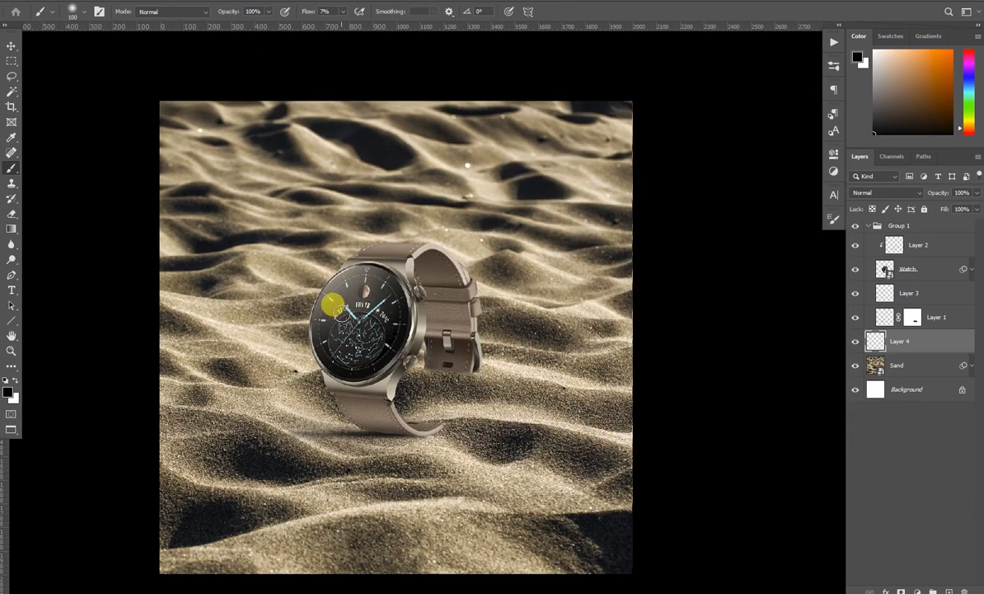
{"action": "left_click", "coordinate": [282, 326], "text": "alt"}
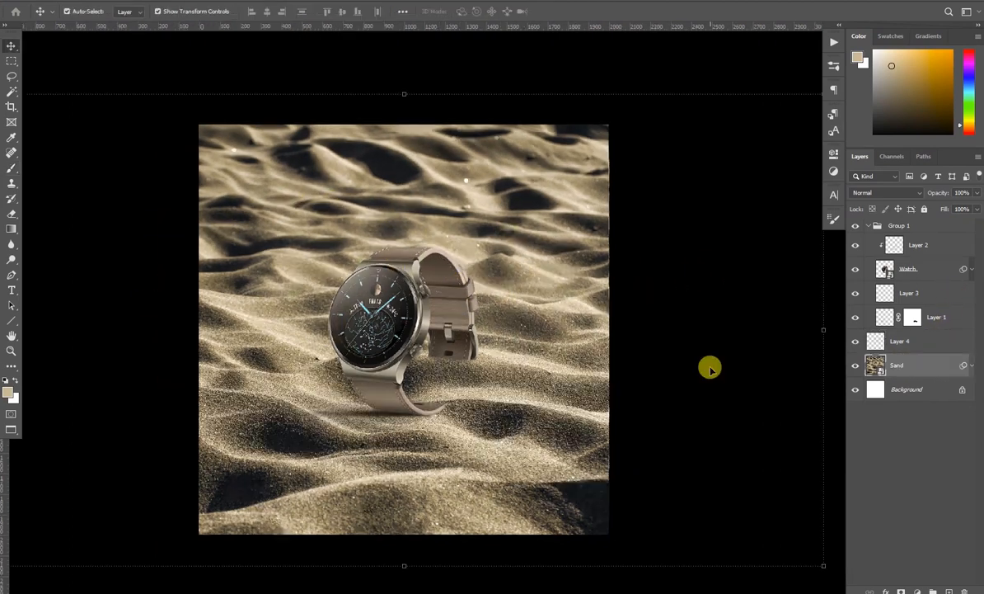
- Examine the composite up close and compare it with Layer 3 and Layer 4 hidden and shown
{"action": "left_click", "coordinate": [710, 367]}
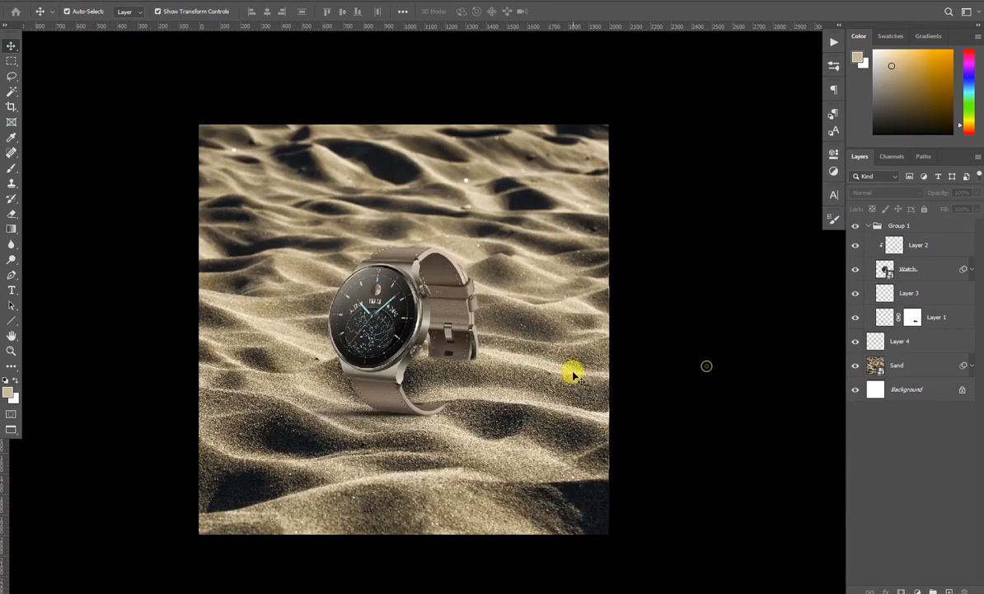
{"action": "scroll", "coordinate": [378, 371], "scroll_direction": "up", "scroll_amount": 1}
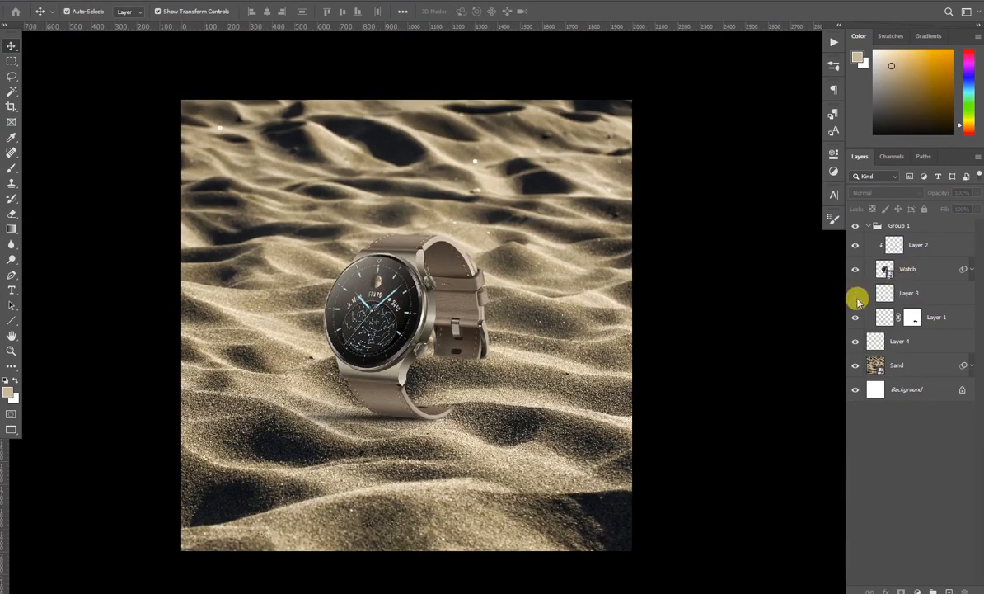
{"action": "left_click", "coordinate": [921, 295]}
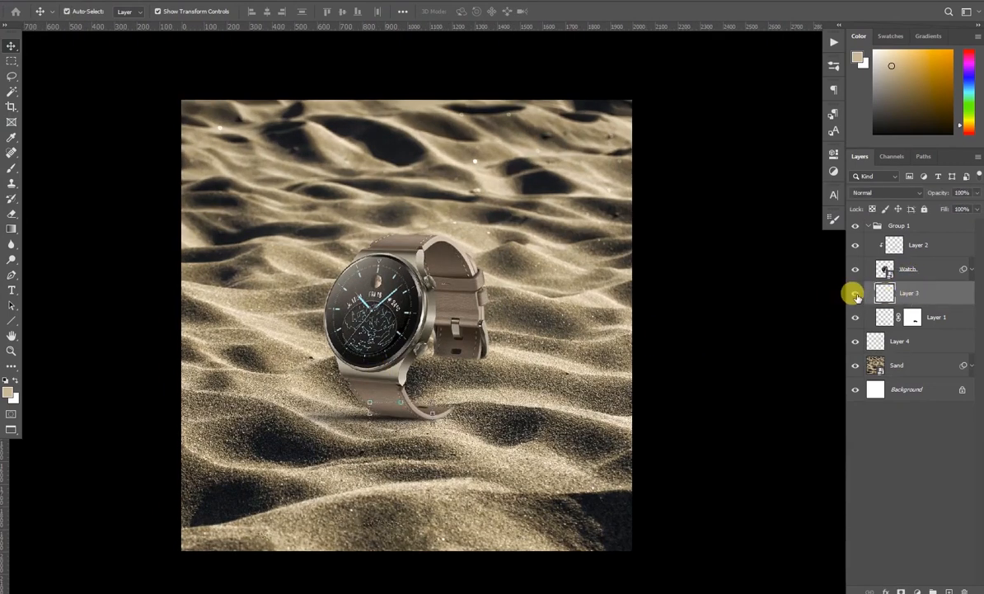
{"action": "left_click", "coordinate": [713, 282]}
{"action": "scroll", "coordinate": [411, 388], "scroll_direction": "up", "scroll_amount": 3}
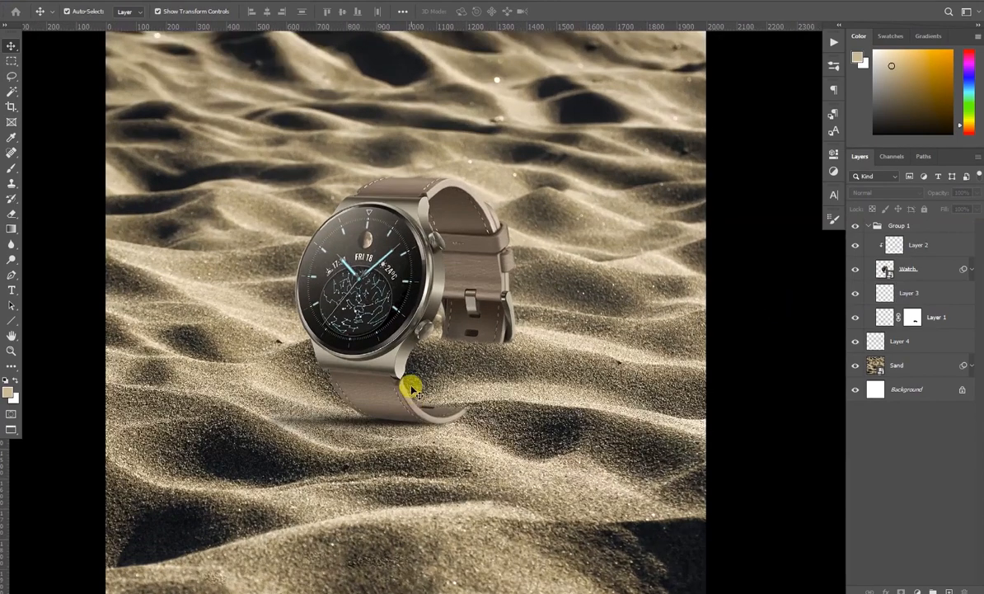
{"action": "scroll", "coordinate": [412, 384], "scroll_direction": "down", "scroll_amount": 2}
{"action": "left_click", "coordinate": [913, 244]}
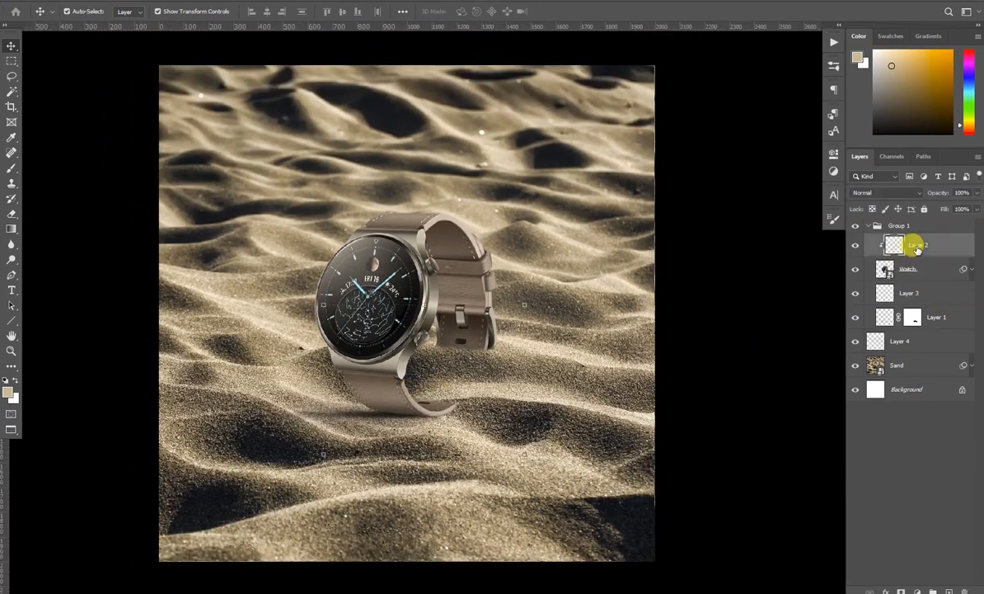
{"action": "left_click", "coordinate": [858, 342]}
{"action": "left_click", "coordinate": [858, 342]}
{"action": "left_click", "coordinate": [857, 342]}
{"action": "left_click", "coordinate": [857, 342]}
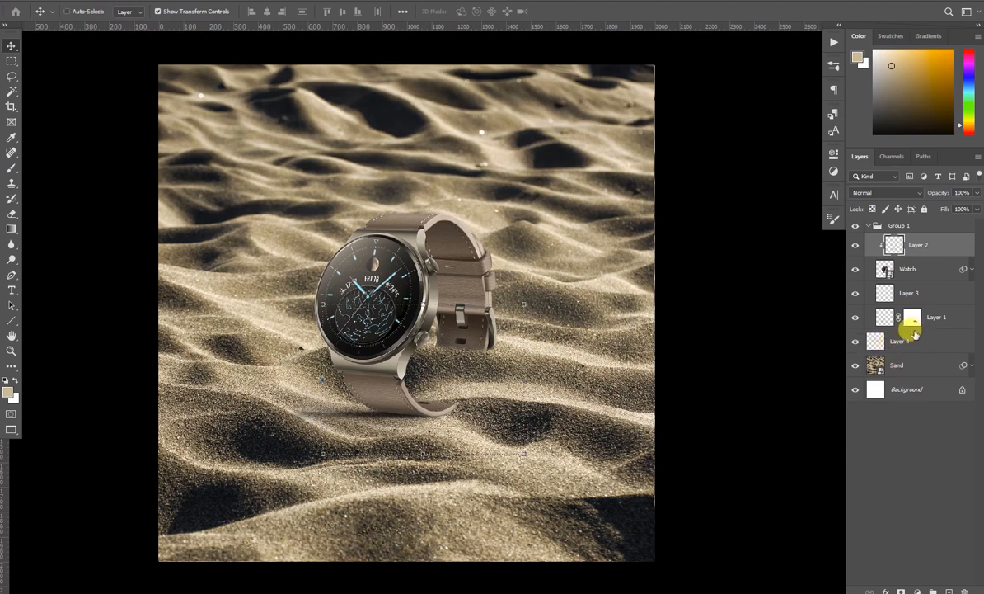
- Clip a Brightness/Contrast adjustment to the Watch layer with Brightness 10 and Contrast 13
{"action": "left_click", "coordinate": [891, 267]}
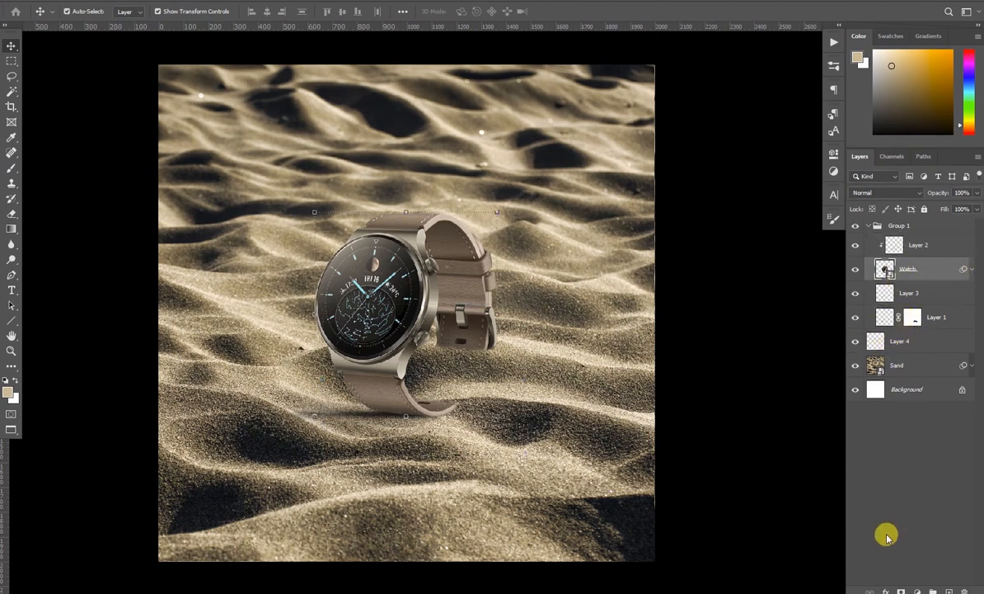
{"action": "left_click", "coordinate": [916, 591]}
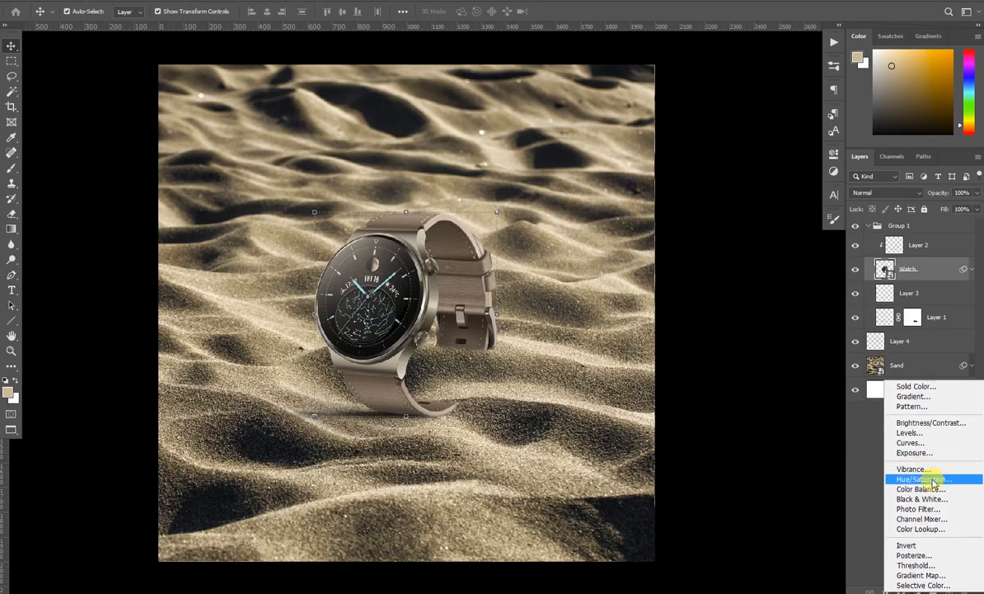
{"action": "left_click", "coordinate": [861, 319]}
{"action": "left_click", "coordinate": [917, 592]}
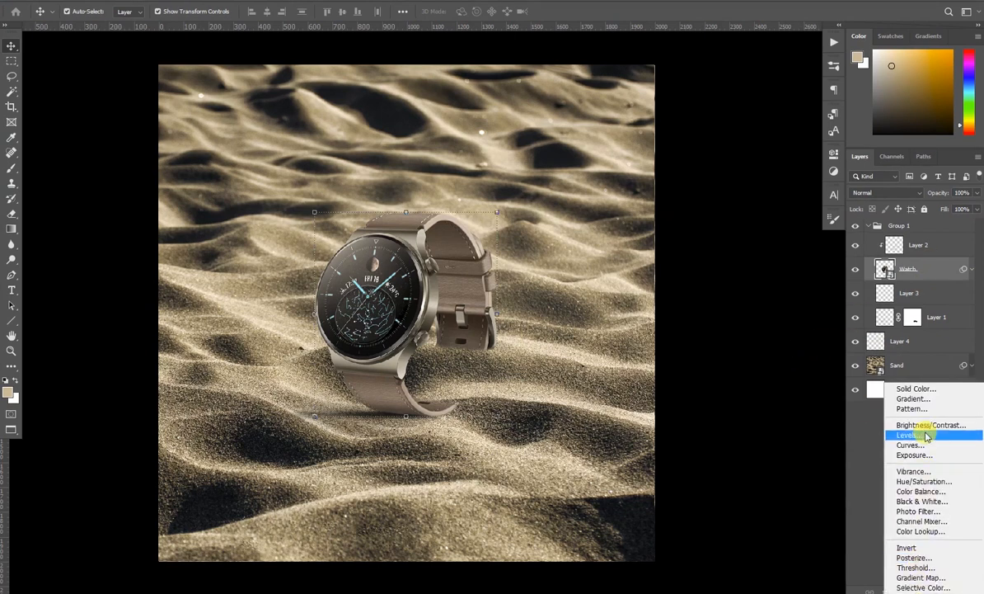
{"action": "left_click", "coordinate": [892, 429]}
{"action": "left_click_drag", "start_coordinate": [733, 222], "coordinate": [739, 224]}
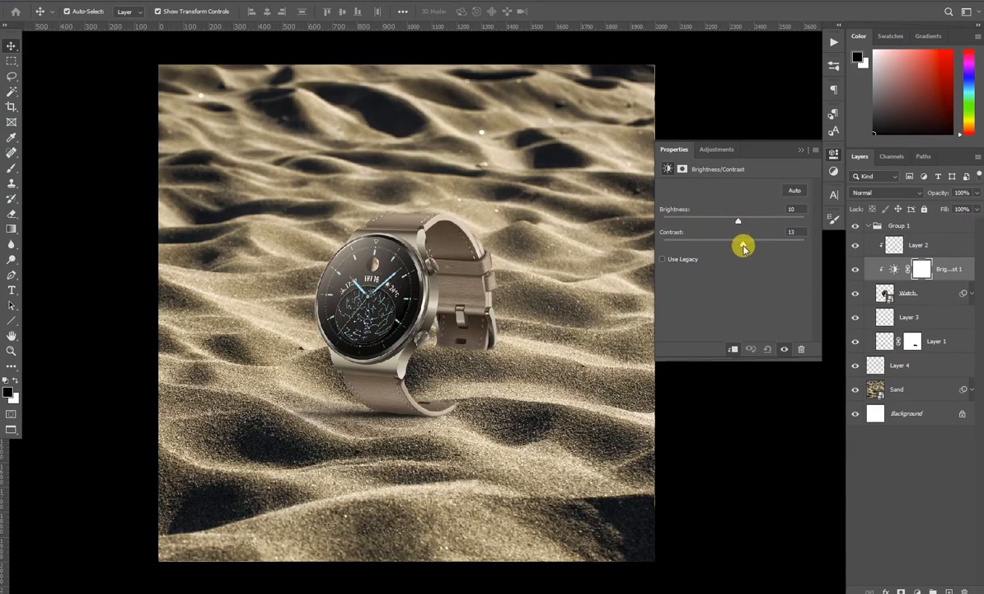
{"action": "left_click", "coordinate": [801, 151]}
{"action": "left_click", "coordinate": [855, 269]}
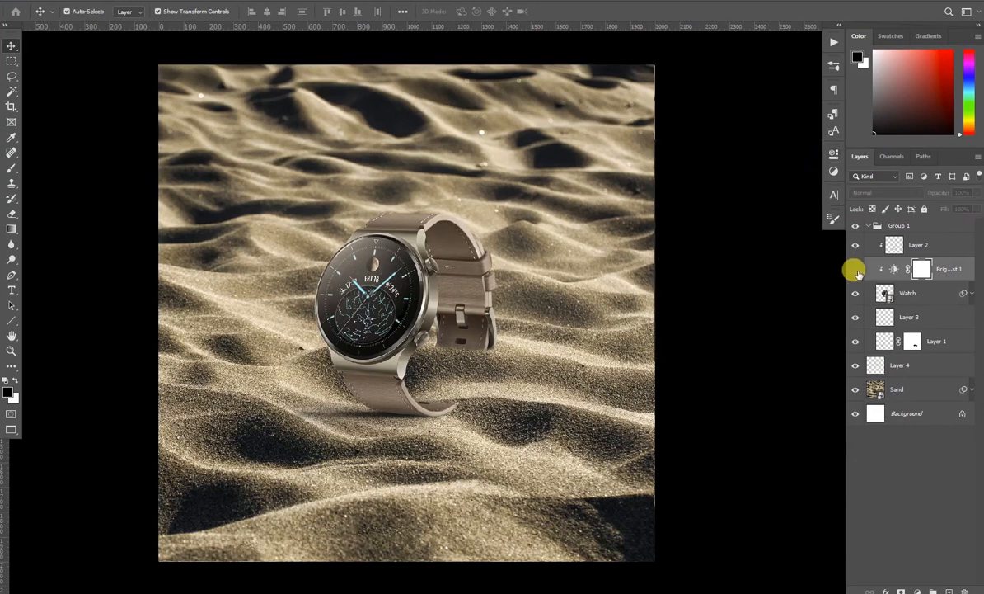
- Free Transform the Sand layer and shift the dunes beneath the watch to about X 1221.50 px, Y 1034 px
{"action": "left_click", "coordinate": [855, 269]}
{"action": "left_click", "coordinate": [754, 274]}
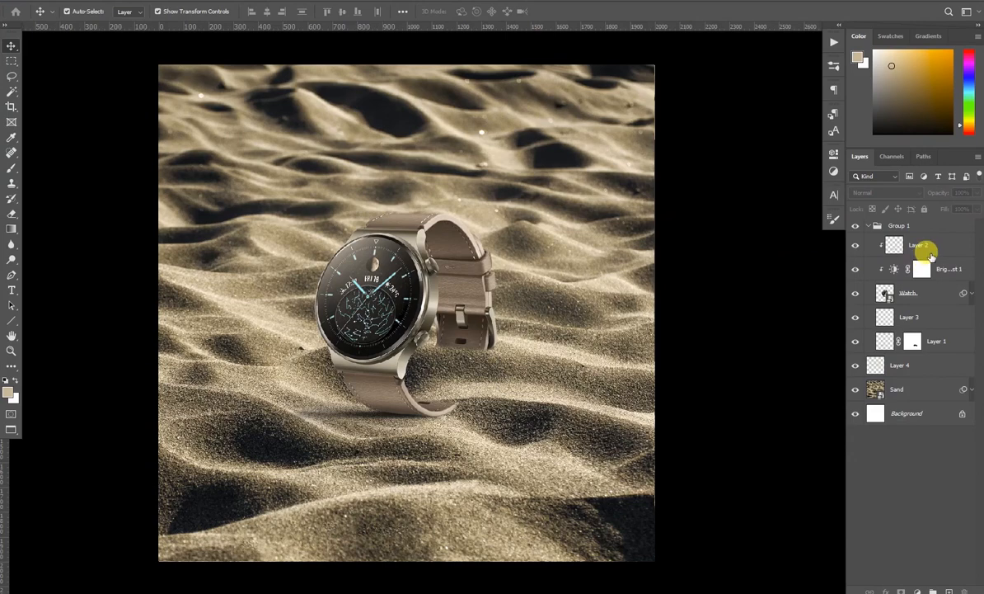
{"action": "left_click", "coordinate": [907, 389]}
{"action": "key", "text": "ctrl+minus"}
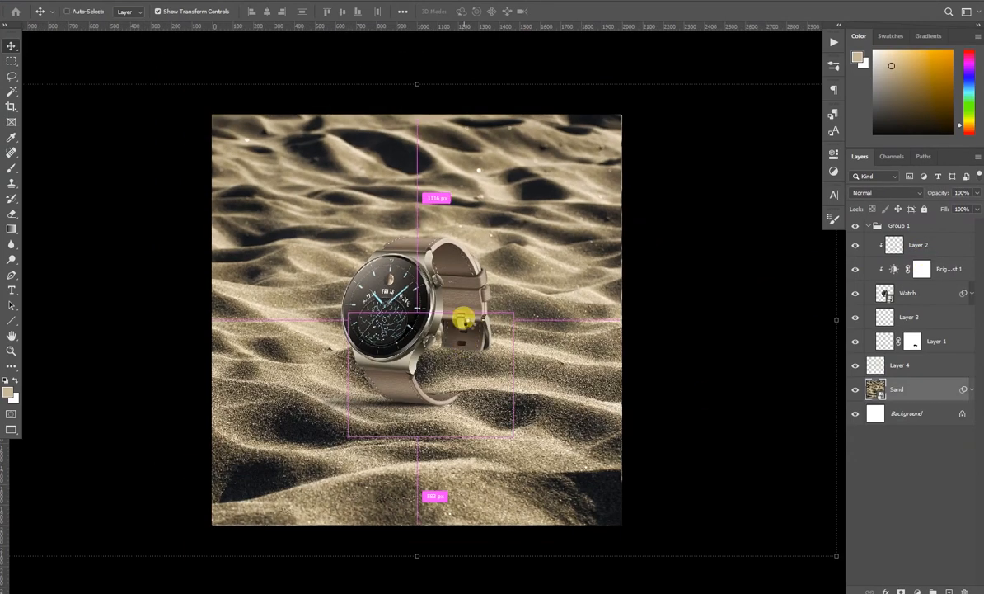
{"action": "key", "text": "ctrl+t"}
{"action": "scroll", "coordinate": [534, 301], "scroll_direction": "down", "scroll_amount": 1}
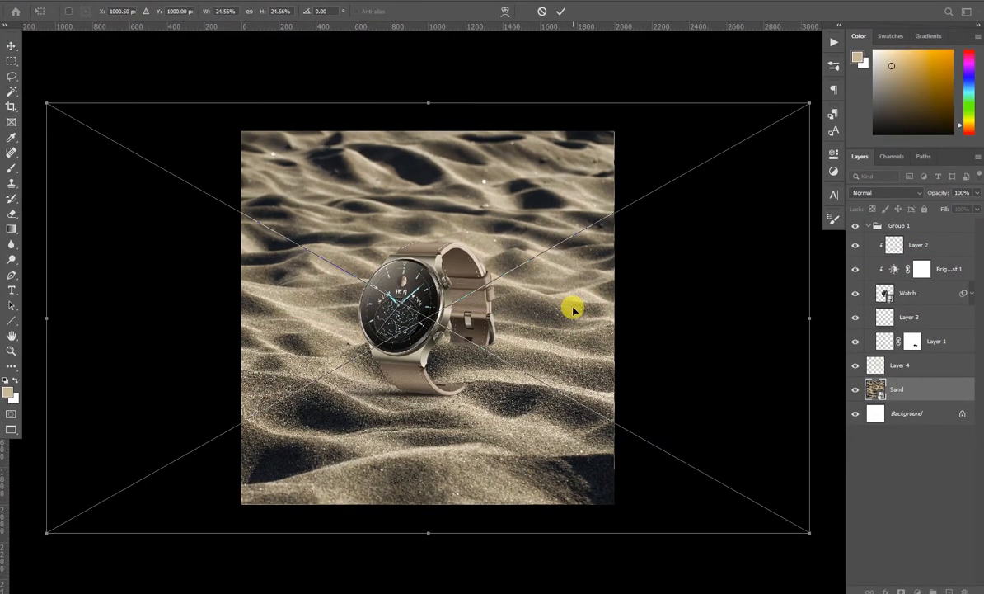
{"action": "left_click_drag", "start_coordinate": [575, 309], "coordinate": [544, 312]}
{"action": "scroll", "coordinate": [494, 376], "scroll_direction": "up", "scroll_amount": 6}
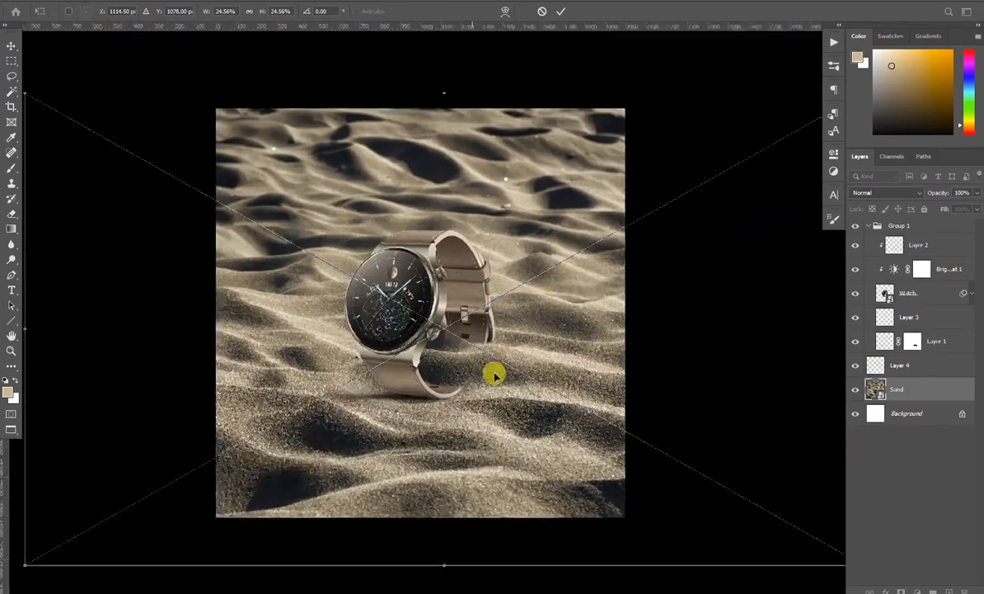
{"action": "left_click_drag", "start_coordinate": [521, 353], "coordinate": [557, 345]}
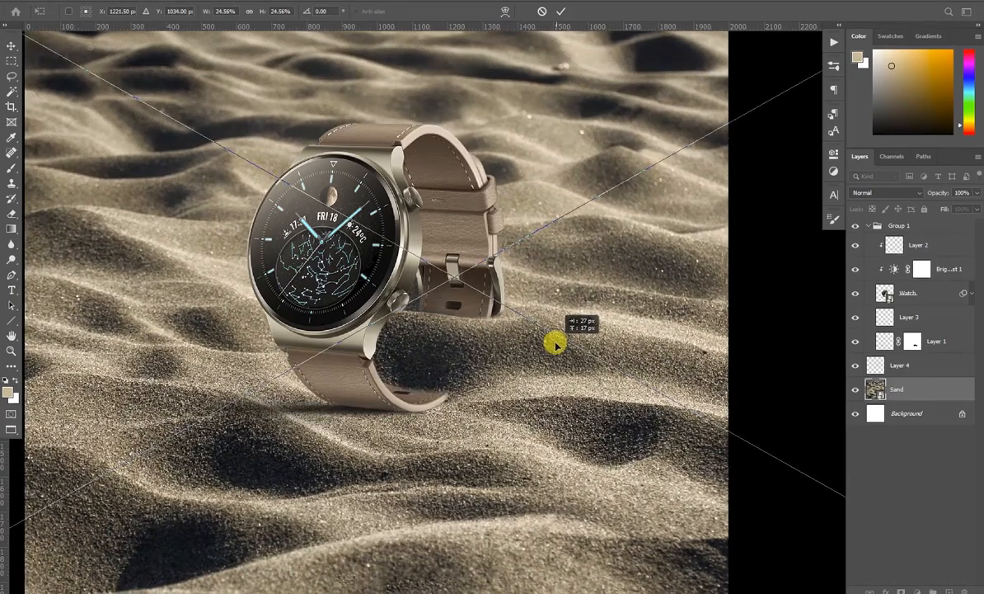
{"action": "scroll", "coordinate": [509, 330], "scroll_direction": "down", "scroll_amount": 5}
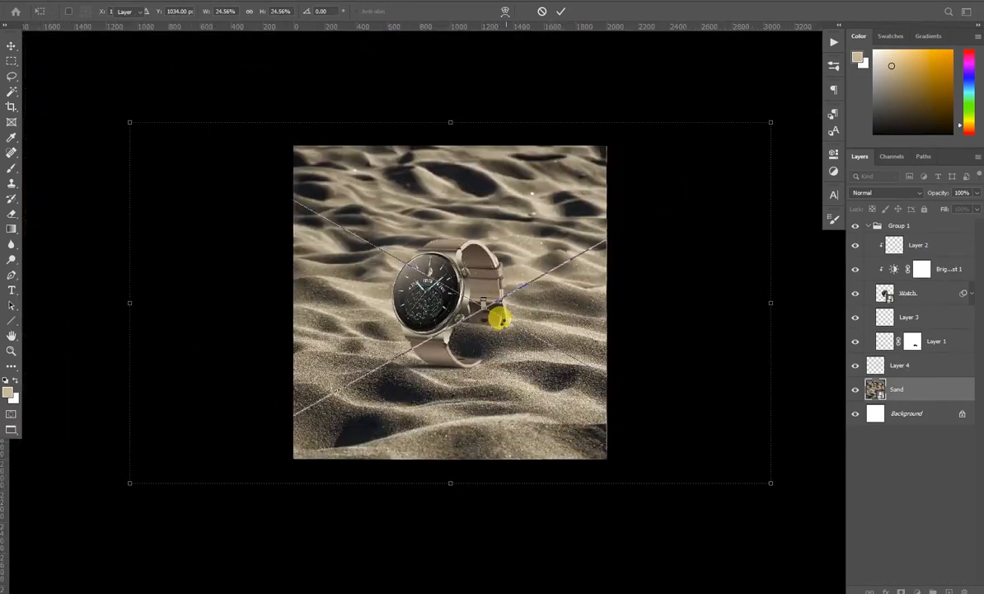
{"action": "key", "text": "Return"}
- Examine how the watch sits in the dunes and compare the Watch layer with its Camera Raw Filter hidden and shown
{"action": "scroll", "coordinate": [522, 341], "scroll_direction": "up", "scroll_amount": 3}
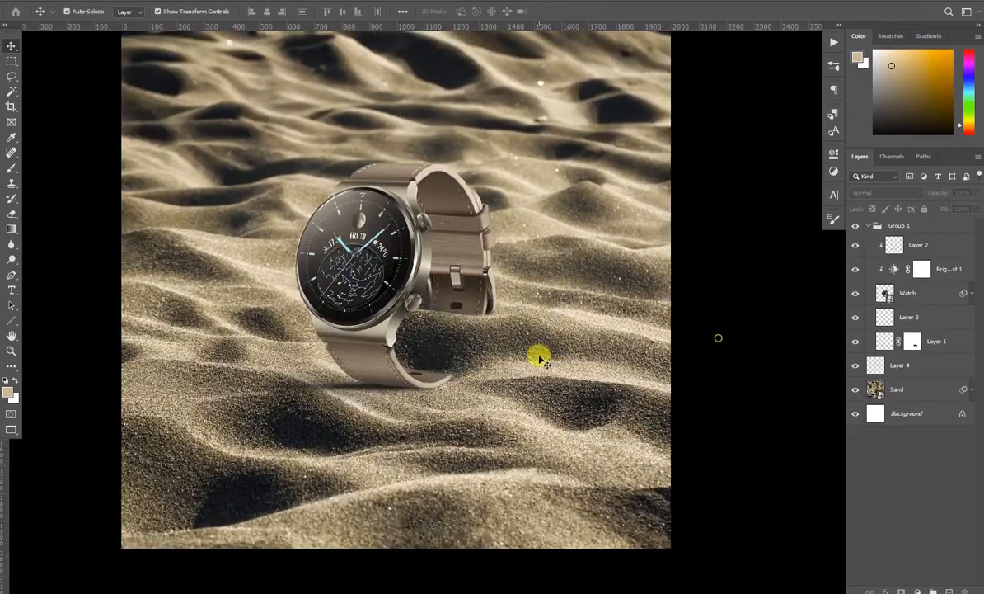
{"action": "scroll", "coordinate": [428, 367], "scroll_direction": "up", "scroll_amount": 3}
{"action": "scroll", "coordinate": [430, 360], "scroll_direction": "down", "scroll_amount": 3}
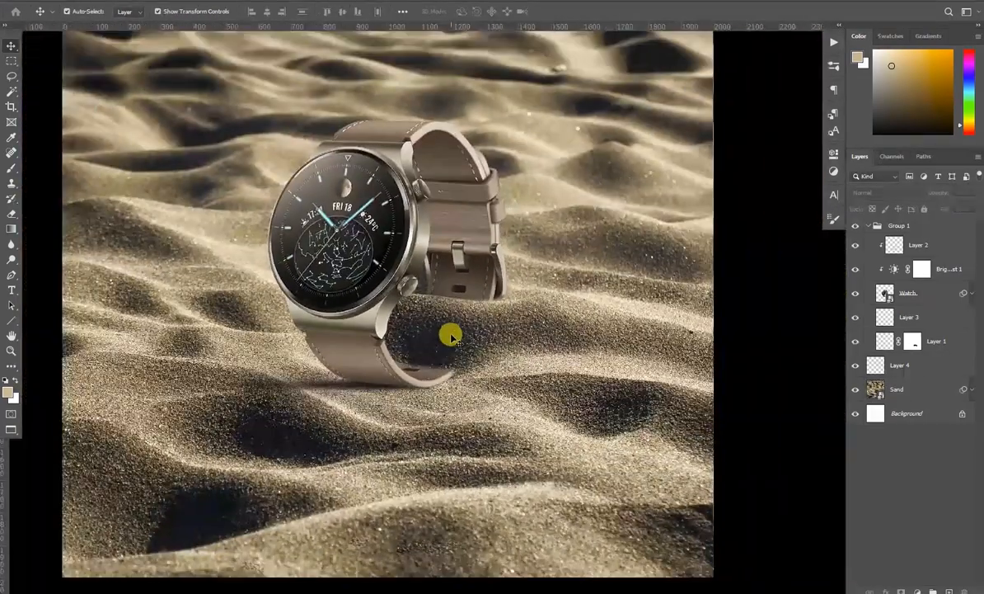
{"action": "scroll", "coordinate": [451, 337], "scroll_direction": "down", "scroll_amount": 3}
{"action": "scroll", "coordinate": [606, 329], "scroll_direction": "up", "scroll_amount": 2}
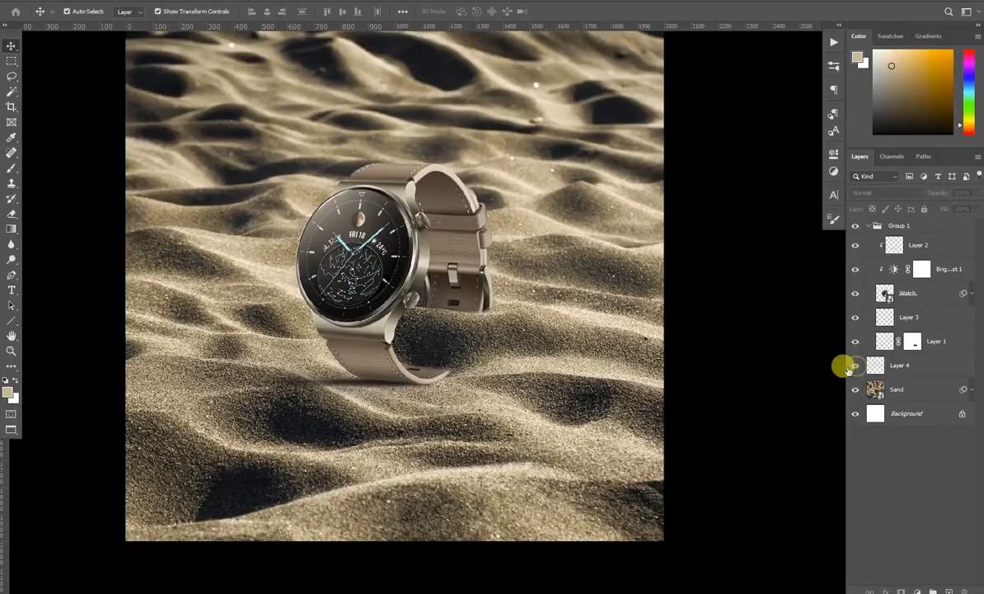
{"action": "scroll", "coordinate": [634, 343], "scroll_direction": "down", "scroll_amount": 1}
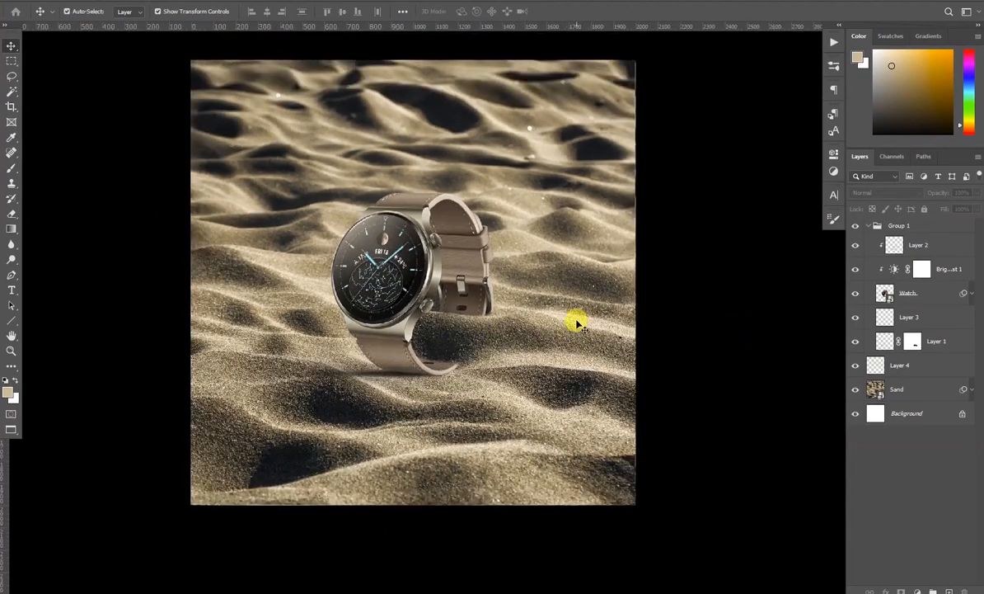
{"action": "left_click", "coordinate": [918, 244]}
{"action": "scroll", "coordinate": [383, 262], "scroll_direction": "up", "scroll_amount": 1}
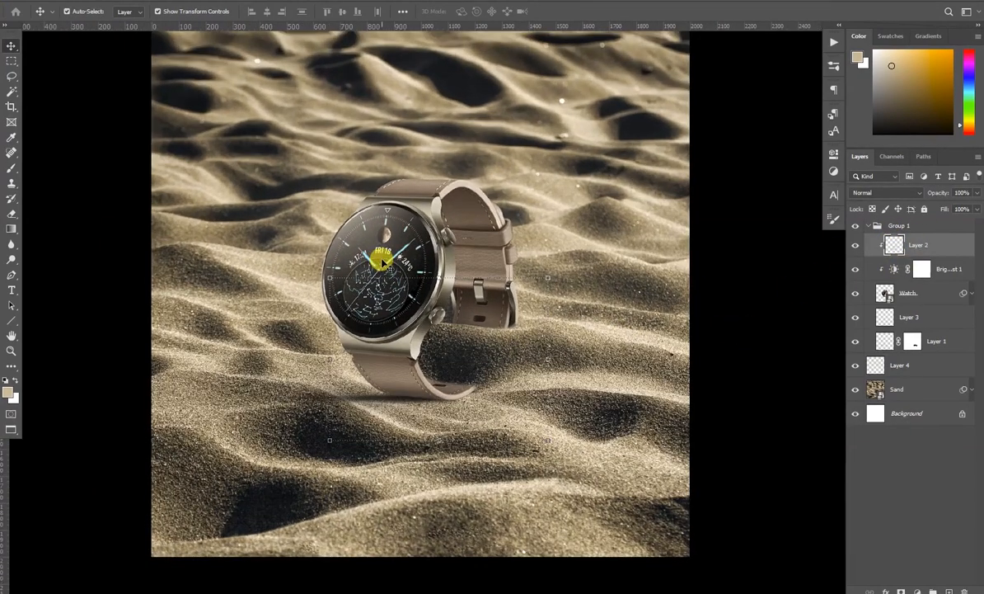
{"action": "left_click", "coordinate": [750, 295]}
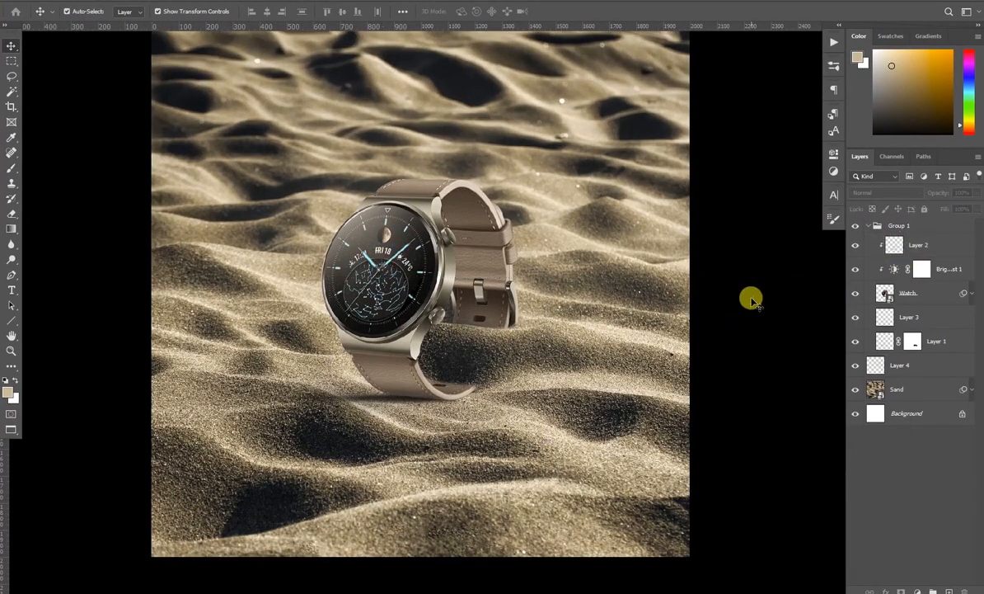
{"action": "left_click", "coordinate": [971, 293]}
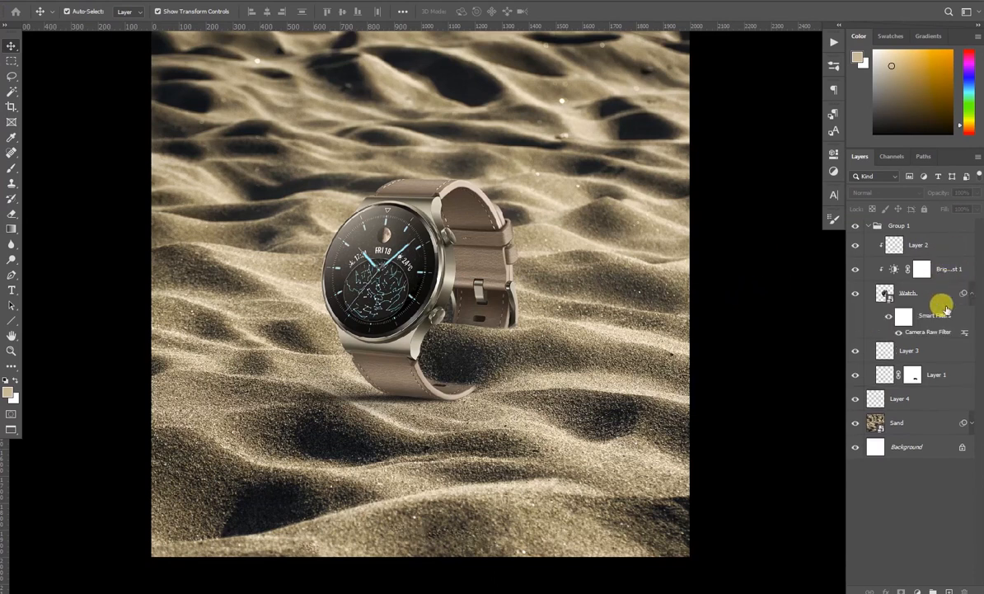
{"action": "left_click", "coordinate": [898, 334]}
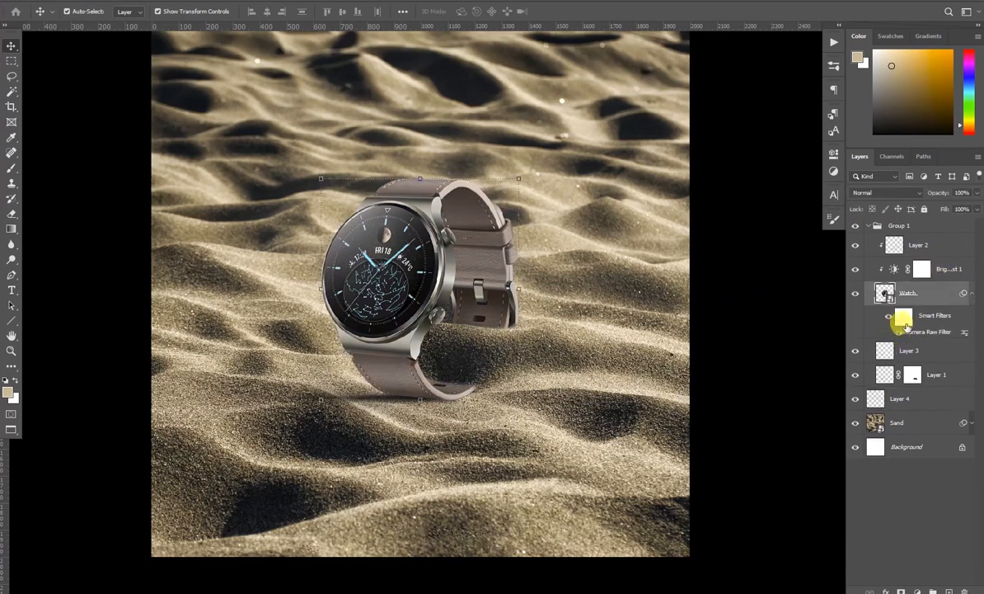
{"action": "left_click", "coordinate": [972, 294]}
- Add a Color Balance adjustment above the collapsed Group 1 and set its Highlights to Cyan-Red +7 and Yellow-Blue -2
{"action": "left_click", "coordinate": [935, 245]}
{"action": "left_click", "coordinate": [869, 226]}
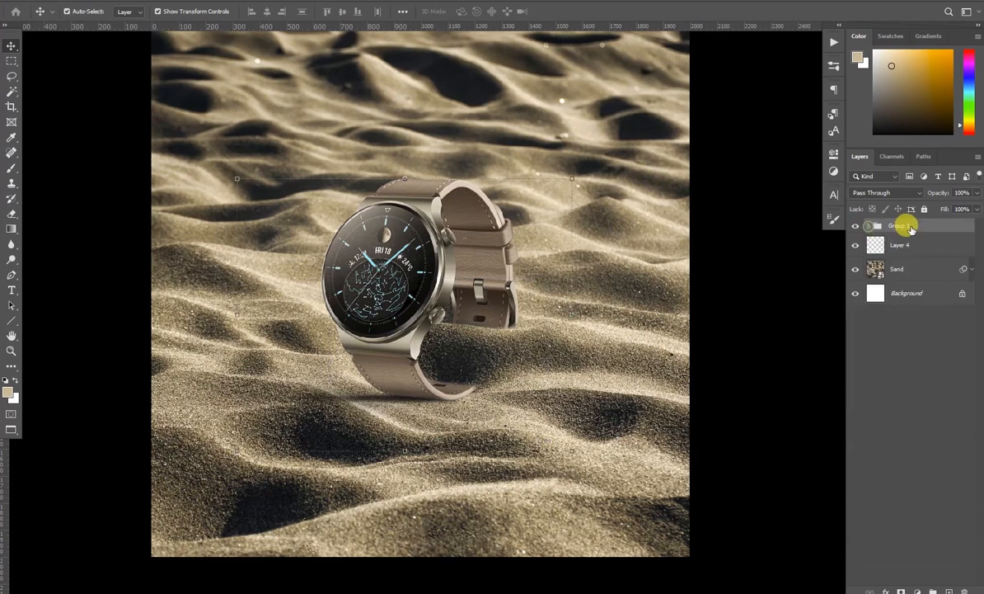
{"action": "left_click", "coordinate": [916, 592]}
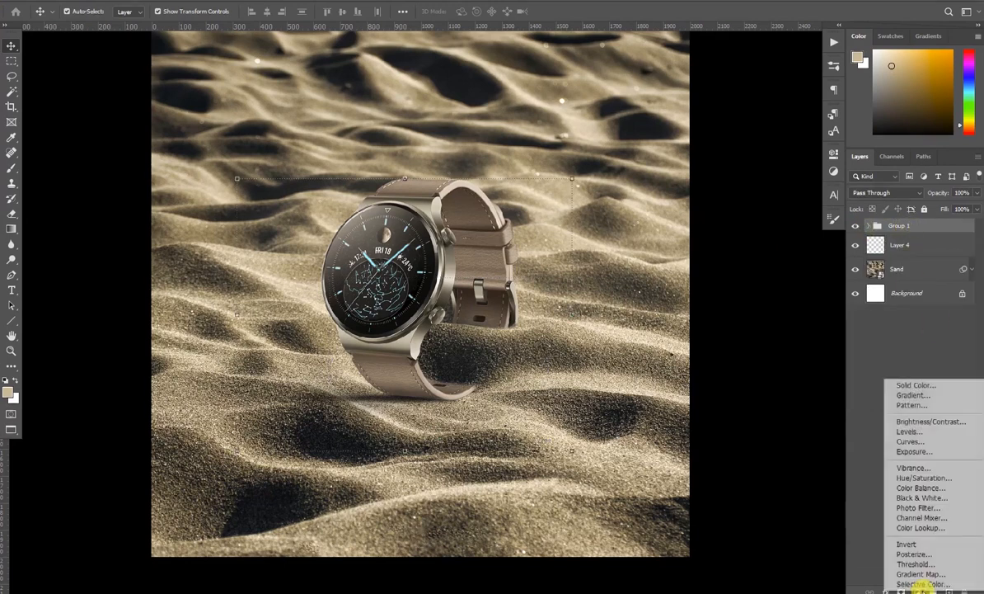
{"action": "left_click", "coordinate": [921, 488]}
{"action": "left_click", "coordinate": [716, 189]}
{"action": "left_click", "coordinate": [722, 215]}
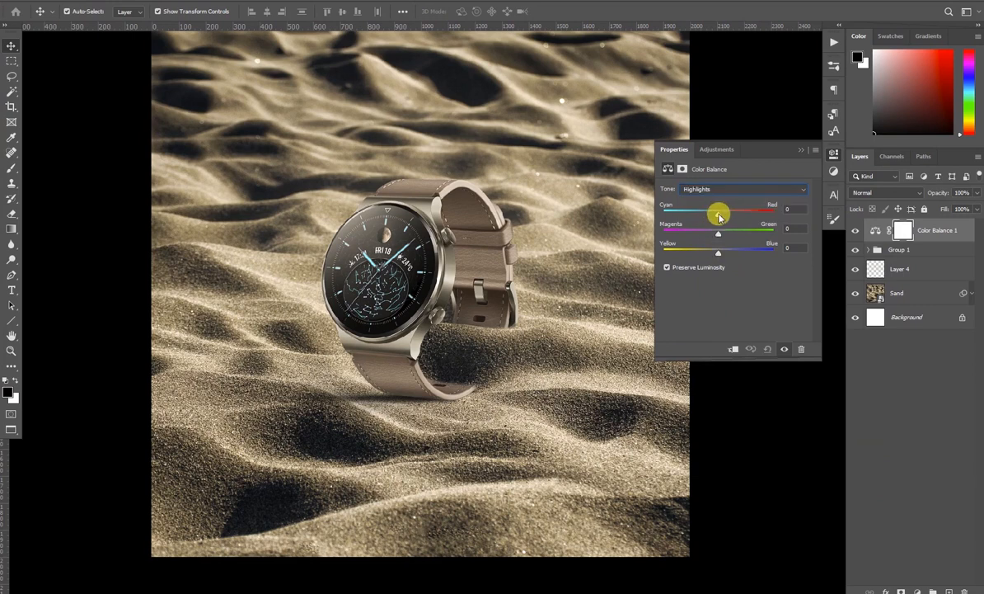
{"action": "left_click_drag", "start_coordinate": [719, 256], "coordinate": [718, 258]}
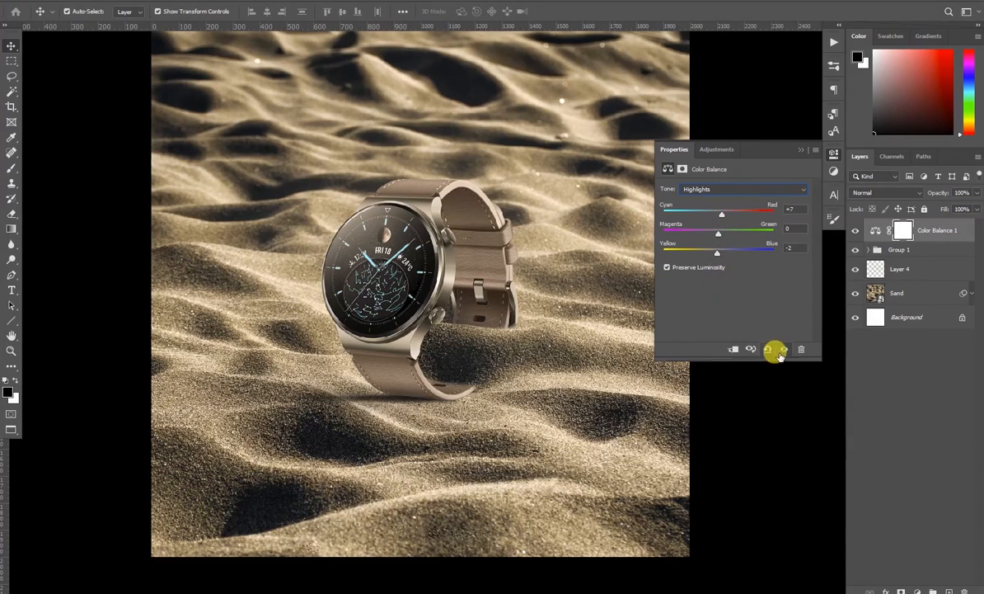
{"action": "left_click", "coordinate": [785, 350]}
- Set the Midtones of the Color Balance adjustment above Group 1 to Cyan-Red +1 and Yellow-Blue +5
{"action": "left_click", "coordinate": [722, 190]}
{"action": "left_click", "coordinate": [716, 206]}
{"action": "left_click_drag", "start_coordinate": [719, 257], "coordinate": [720, 257]}
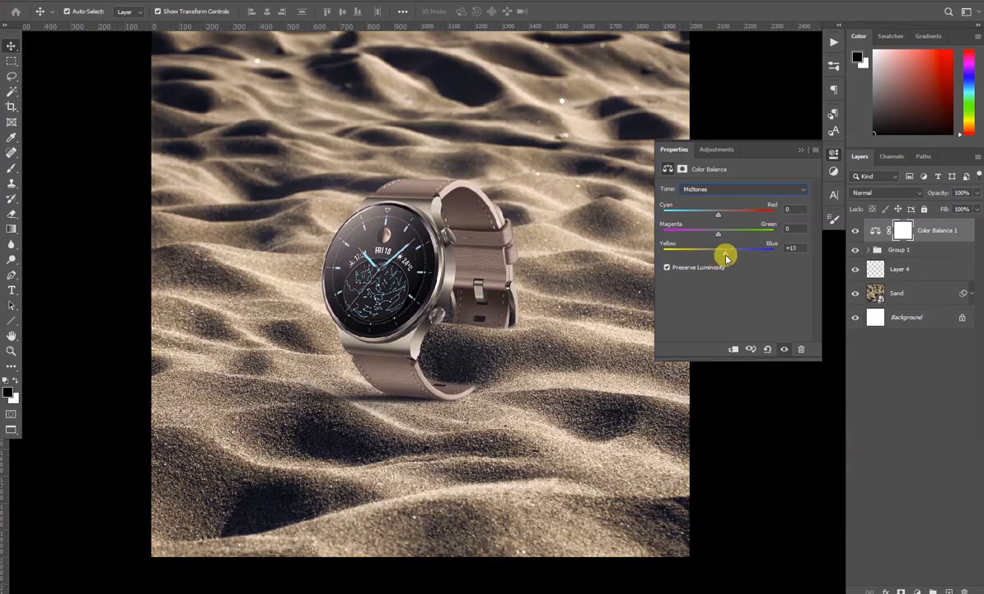
{"action": "left_click_drag", "start_coordinate": [726, 258], "coordinate": [720, 258]}
{"action": "left_click_drag", "start_coordinate": [718, 213], "coordinate": [720, 218]}
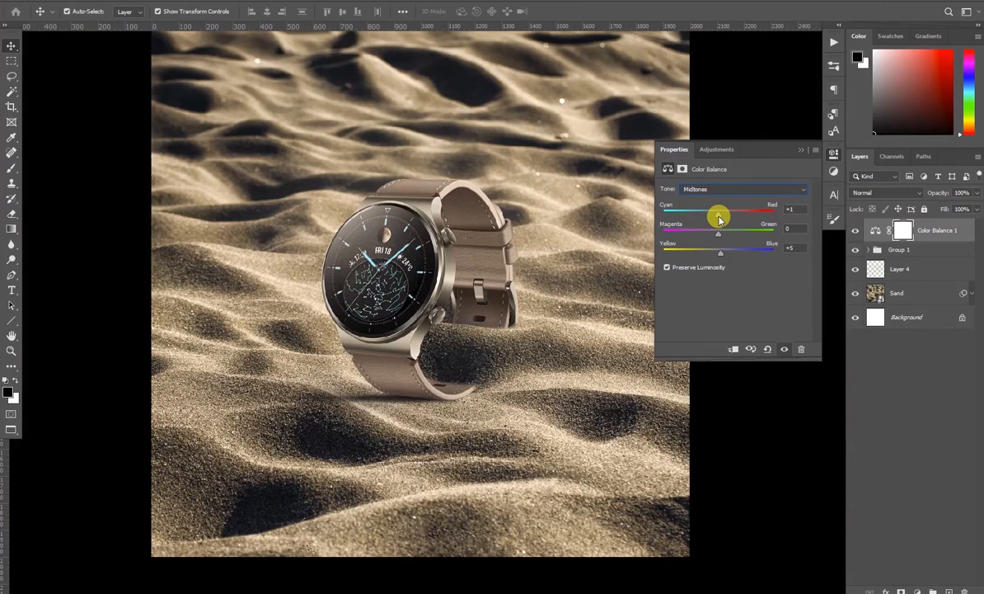
{"action": "left_click", "coordinate": [788, 153]}
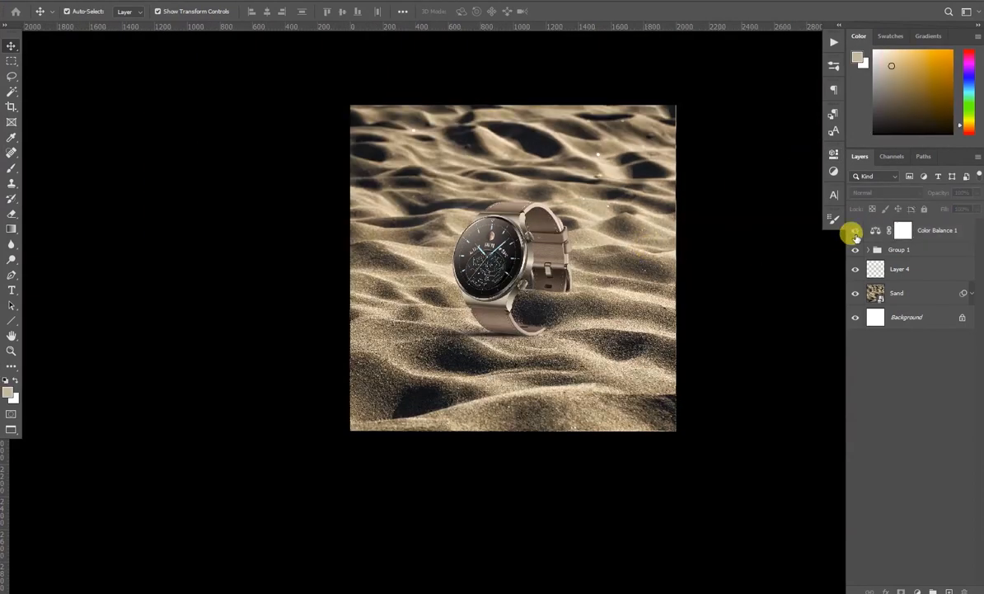
- Clip a Color Balance adjustment to the Watch layer with Midtones at Cyan-Red +7 and Yellow-Blue -6
{"action": "scroll", "coordinate": [626, 279], "scroll_direction": "up", "scroll_amount": 1}
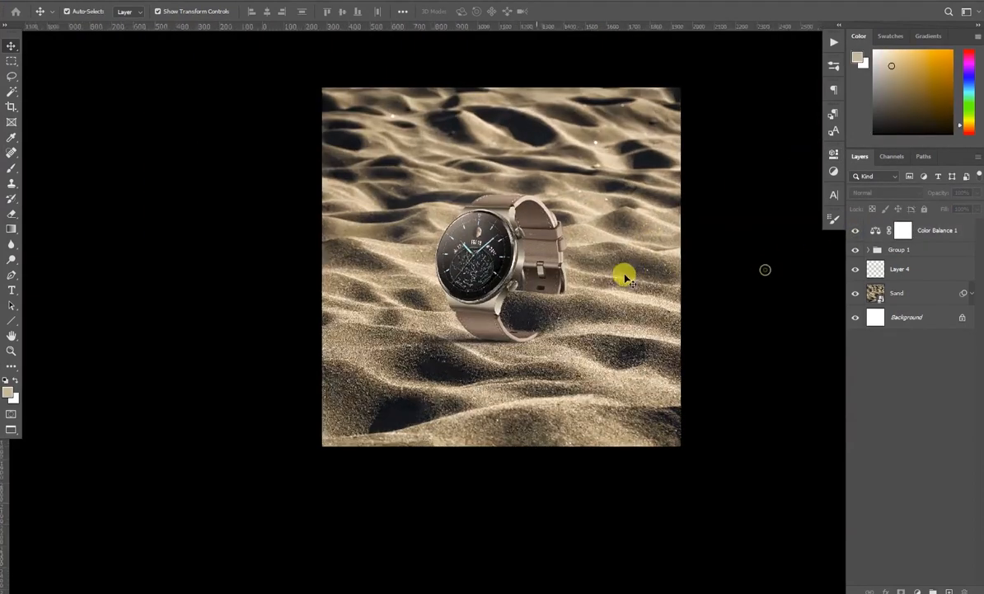
{"action": "scroll", "coordinate": [627, 279], "scroll_direction": "up", "scroll_amount": 1}
{"action": "scroll", "coordinate": [527, 374], "scroll_direction": "down", "scroll_amount": 1}
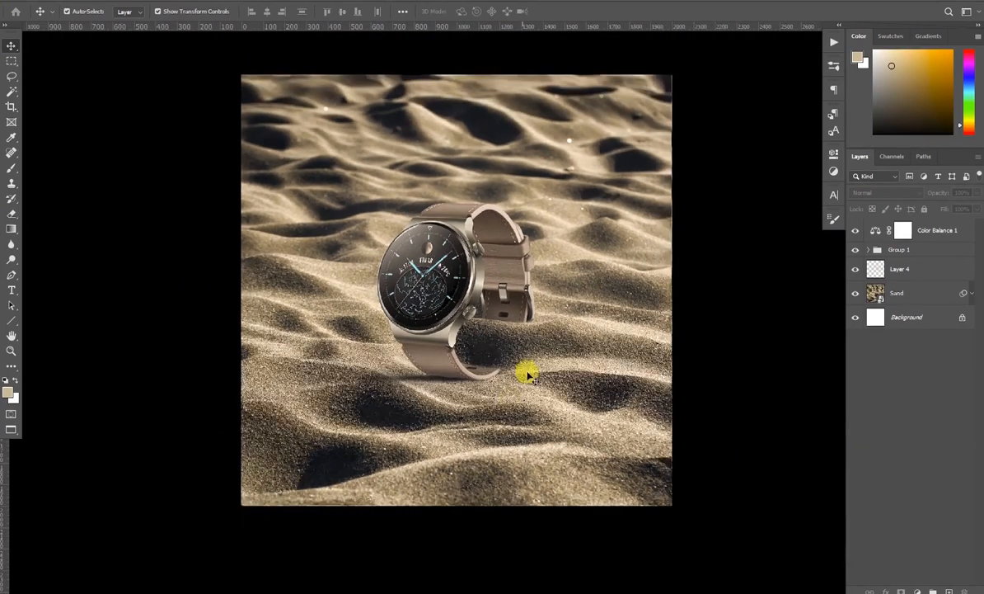
{"action": "scroll", "coordinate": [580, 318], "scroll_direction": "up", "scroll_amount": 1}
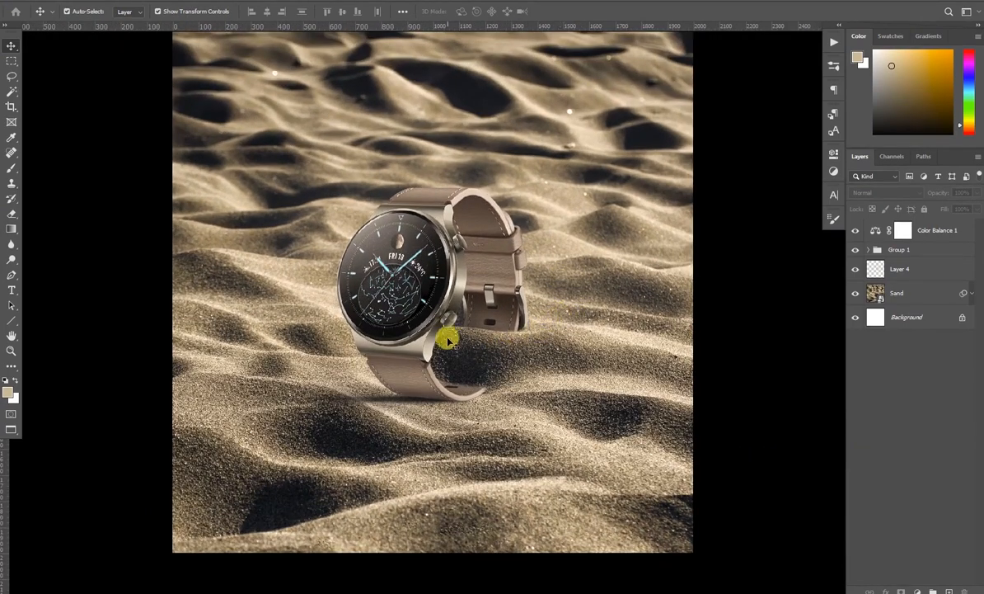
{"action": "scroll", "coordinate": [472, 238], "scroll_direction": "up", "scroll_amount": 1}
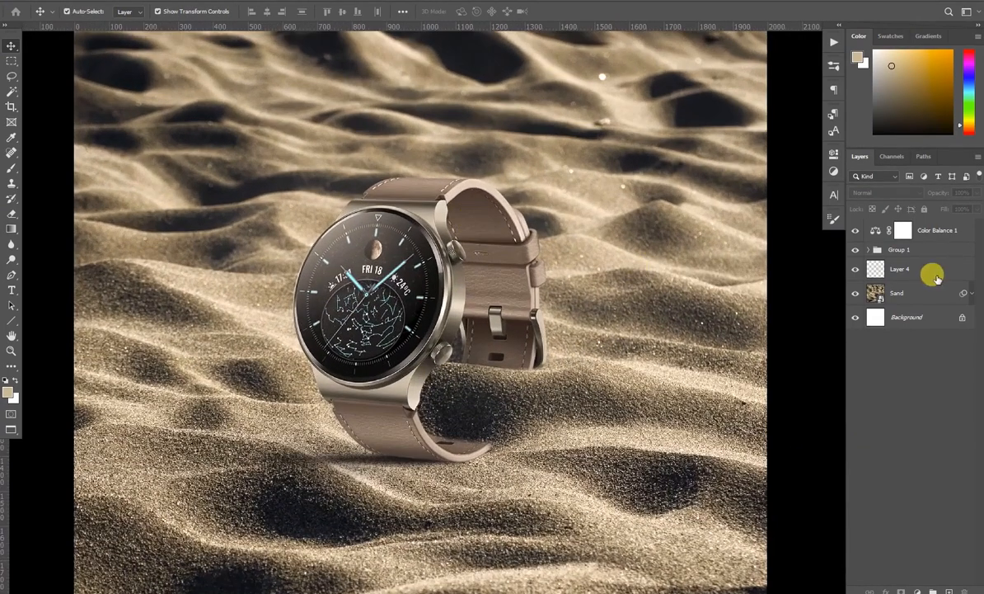
{"action": "left_click", "coordinate": [869, 250]}
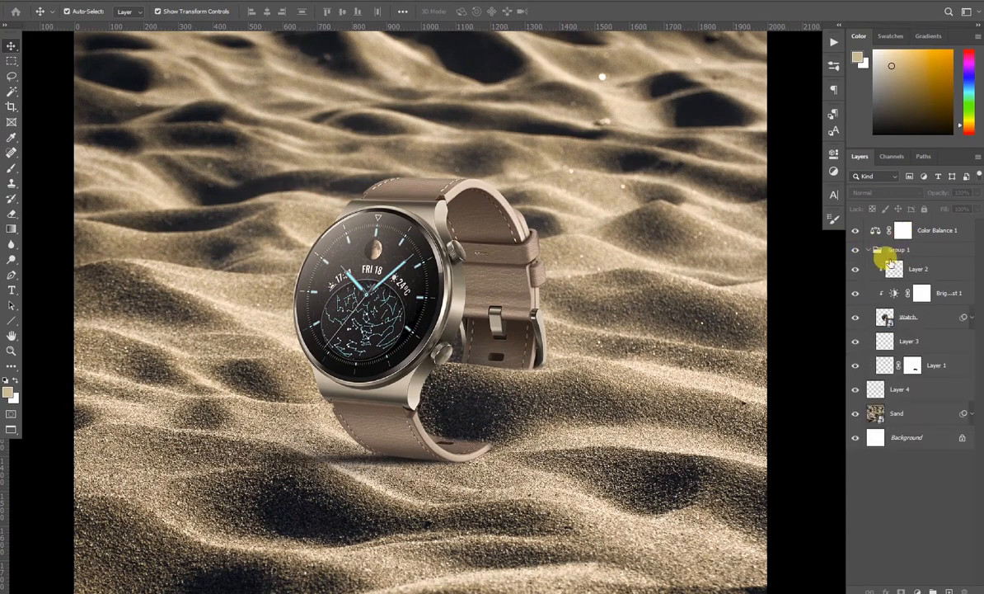
{"action": "left_click", "coordinate": [934, 318]}
{"action": "left_click", "coordinate": [916, 591]}
{"action": "left_click", "coordinate": [940, 489]}
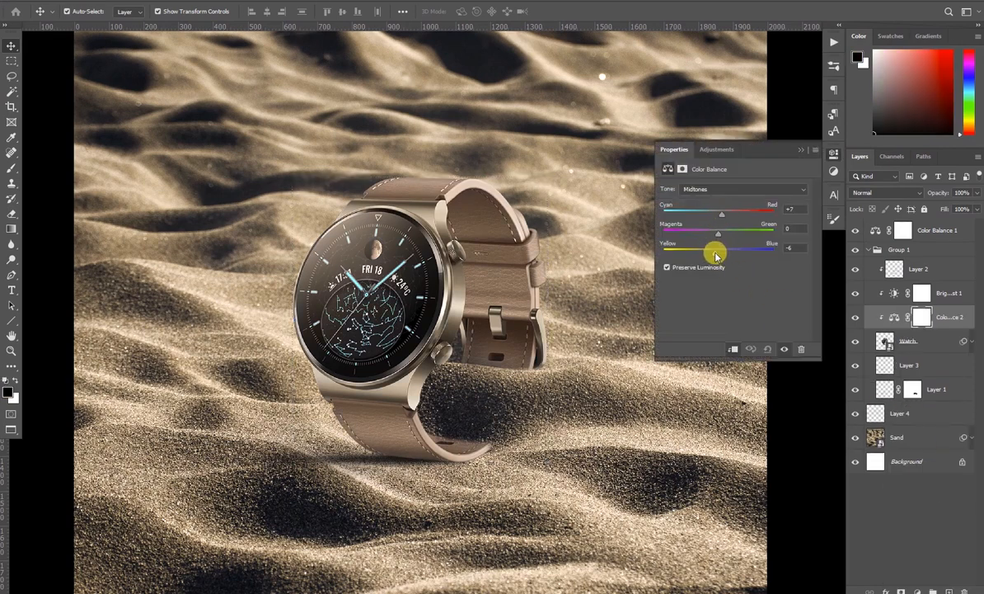
{"action": "left_click", "coordinate": [800, 149]}
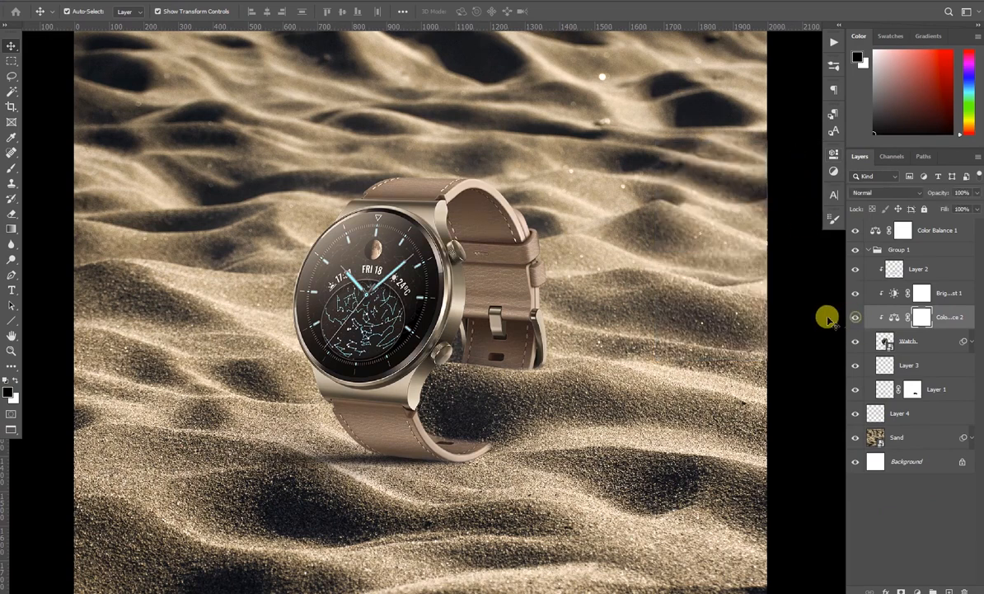
- Try to move the Color Balance 1 adjustment into Group 1 and undo the move
{"action": "left_click", "coordinate": [794, 315]}
{"action": "scroll", "coordinate": [503, 325], "scroll_direction": "down", "scroll_amount": 5}
{"action": "left_click", "coordinate": [684, 330]}
{"action": "scroll", "coordinate": [539, 324], "scroll_direction": "up", "scroll_amount": 2}
{"action": "left_click_drag", "start_coordinate": [927, 232], "coordinate": [922, 253]}
{"action": "key", "text": "ctrl+z"}
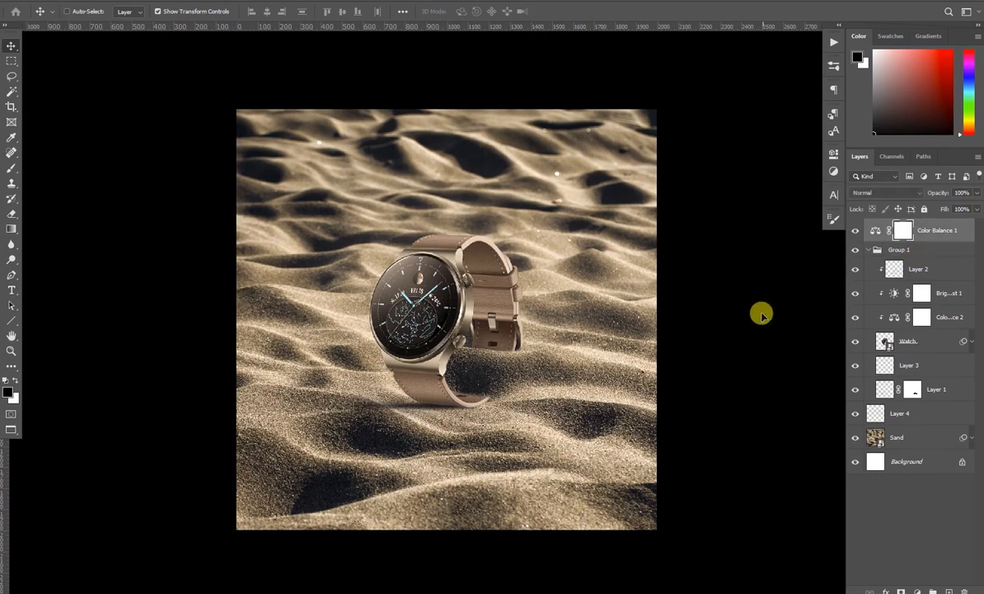
- Add a new empty layer directly above the Watch layer in Group 1, clipped to the watch
{"action": "left_click", "coordinate": [868, 249]}
{"action": "left_click", "coordinate": [742, 289]}
{"action": "scroll", "coordinate": [528, 303], "scroll_direction": "up", "scroll_amount": 2}
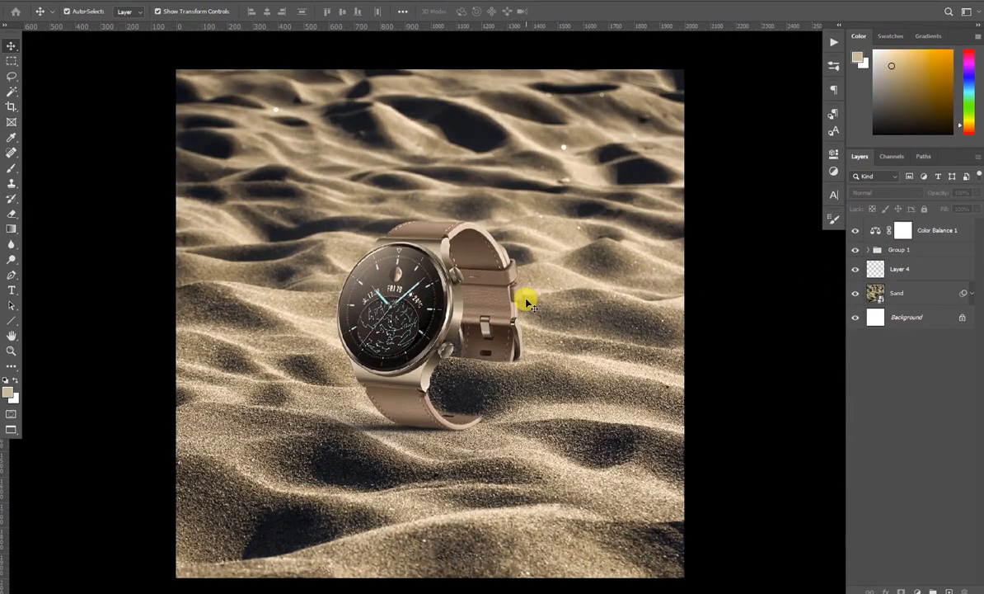
{"action": "scroll", "coordinate": [462, 277], "scroll_direction": "up", "scroll_amount": 1}
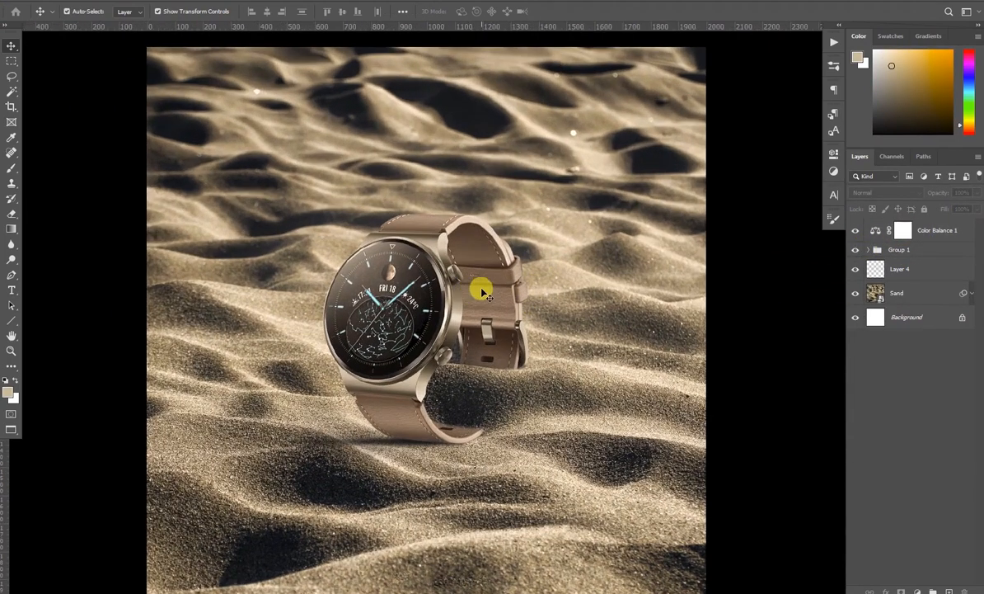
{"action": "left_click", "coordinate": [929, 230]}
{"action": "left_click", "coordinate": [948, 590]}
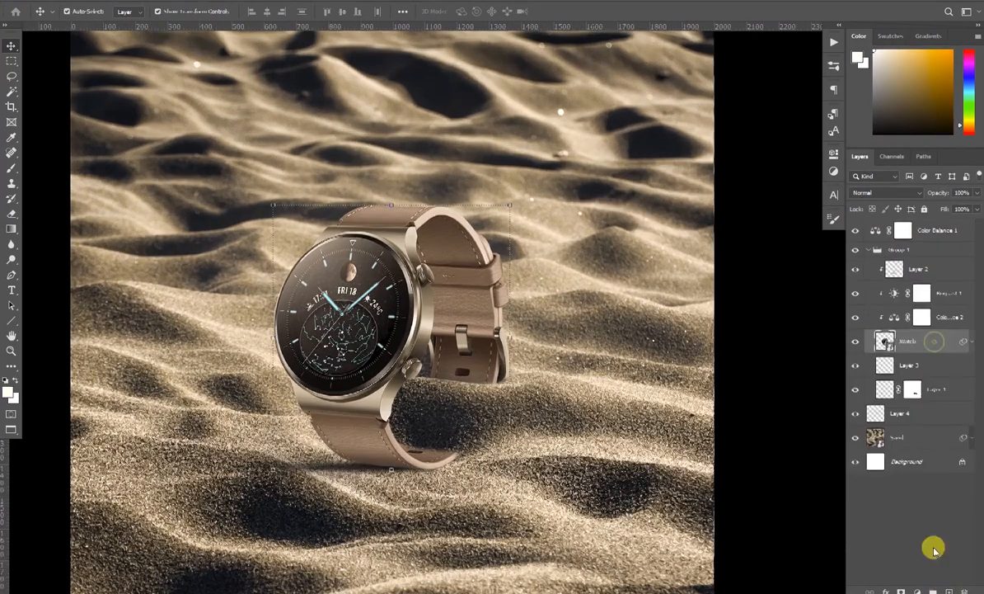
{"action": "left_click", "coordinate": [948, 590]}
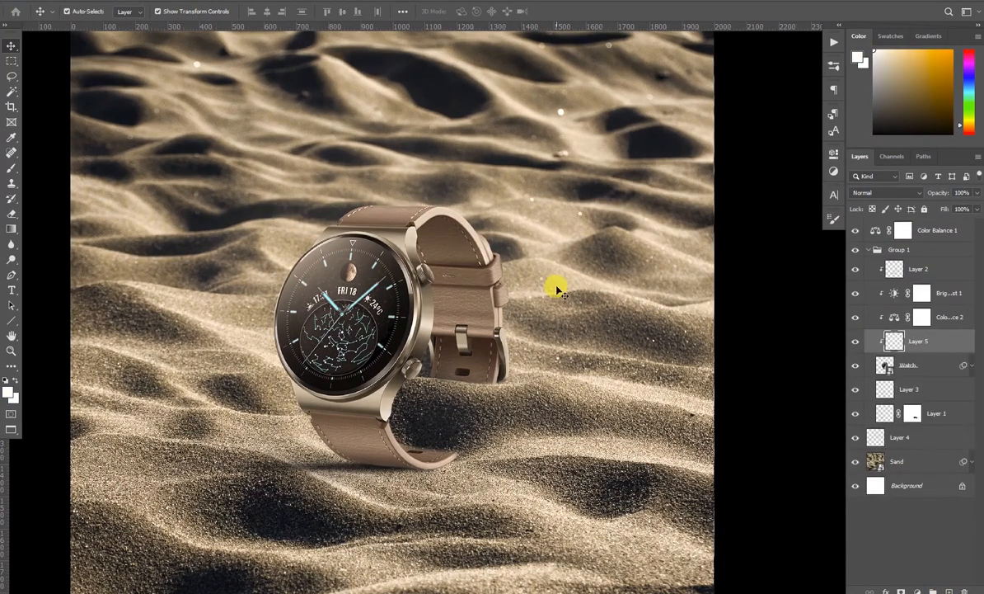
- Paint a soft beige highlight over the right edge of the watch case on the clipped Layer 5 with a 175 px brush
{"action": "scroll", "coordinate": [556, 285], "scroll_direction": "up", "scroll_amount": 1}
{"action": "key", "text": "b"}
{"action": "scroll", "coordinate": [423, 261], "scroll_direction": "up", "scroll_amount": 1}
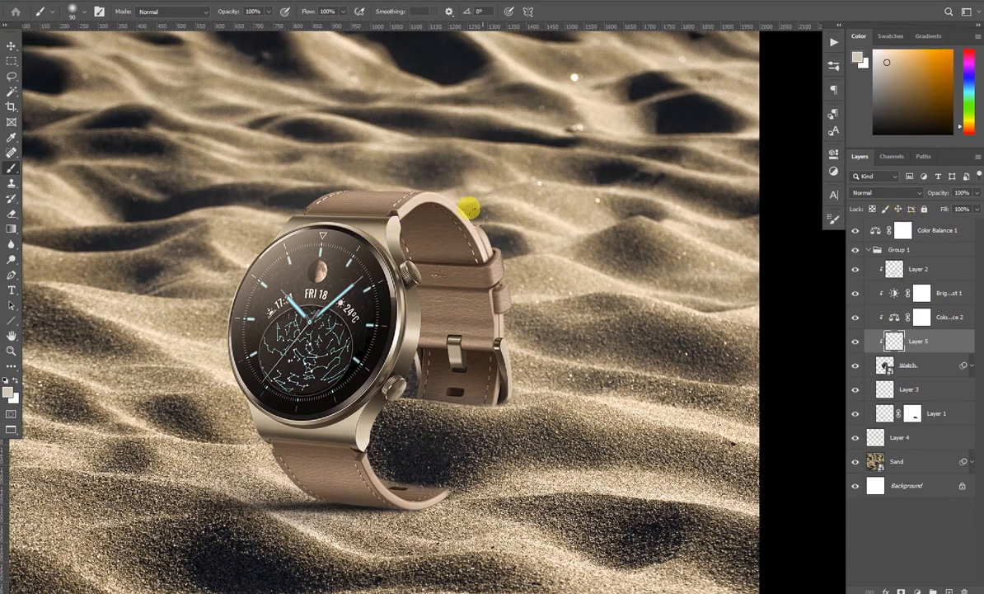
{"action": "key", "text": "bracketright"}
{"action": "key", "text": "bracketright"}
{"action": "key", "text": "bracketright"}
{"action": "key", "text": "bracketright"}
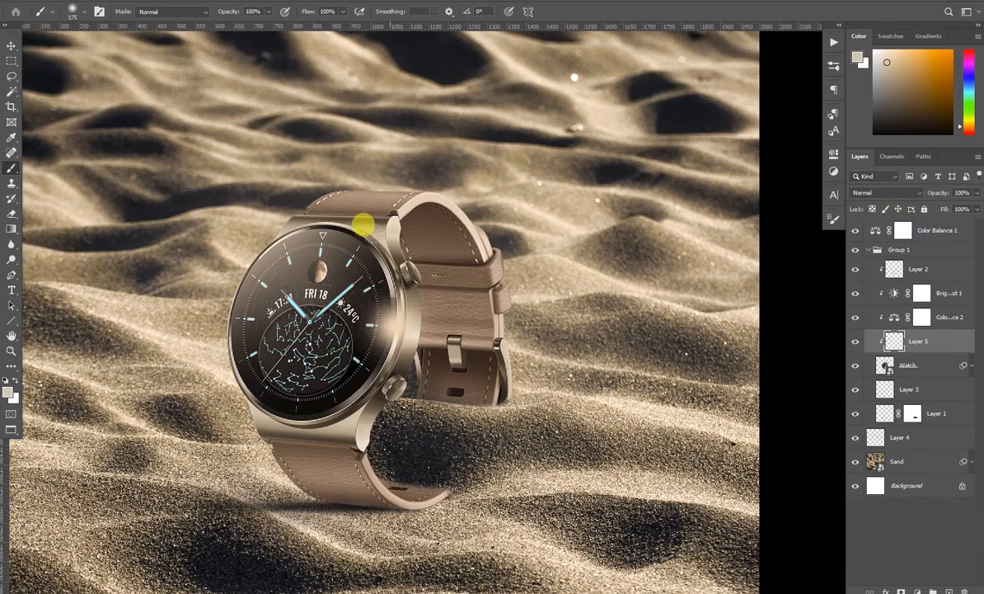
- Set Layer 5's blend mode to Linear Dodge (Add) and its Fill to 20%
{"action": "left_click", "coordinate": [884, 192]}
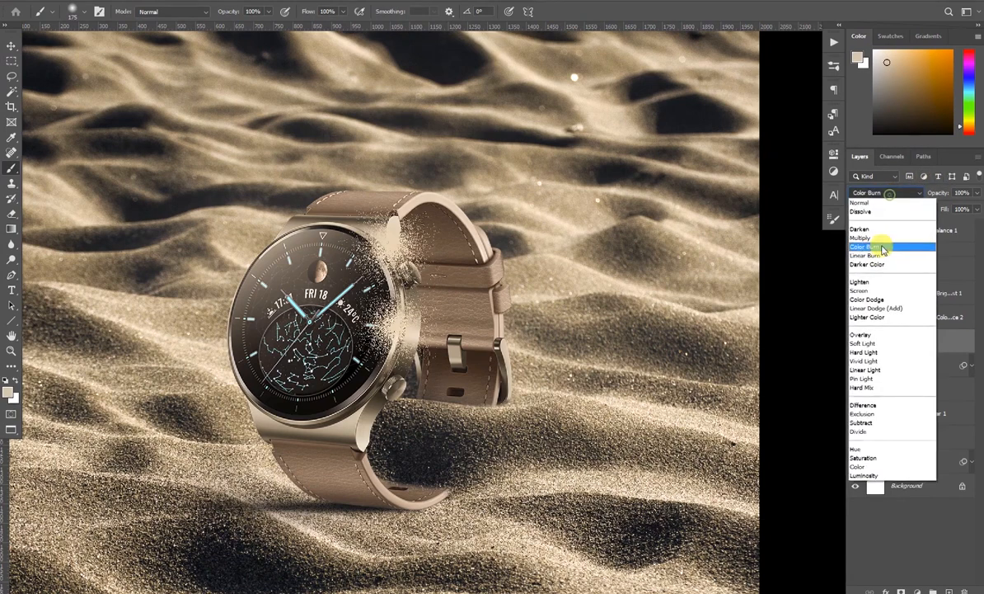
{"action": "left_click", "coordinate": [881, 310]}
{"action": "mouse_move", "coordinate": [941, 205]}
{"action": "left_mouse_down"}
{"action": "mouse_move", "coordinate": [885, 204]}
{"action": "mouse_move", "coordinate": [907, 213]}
{"action": "left_mouse_up"}
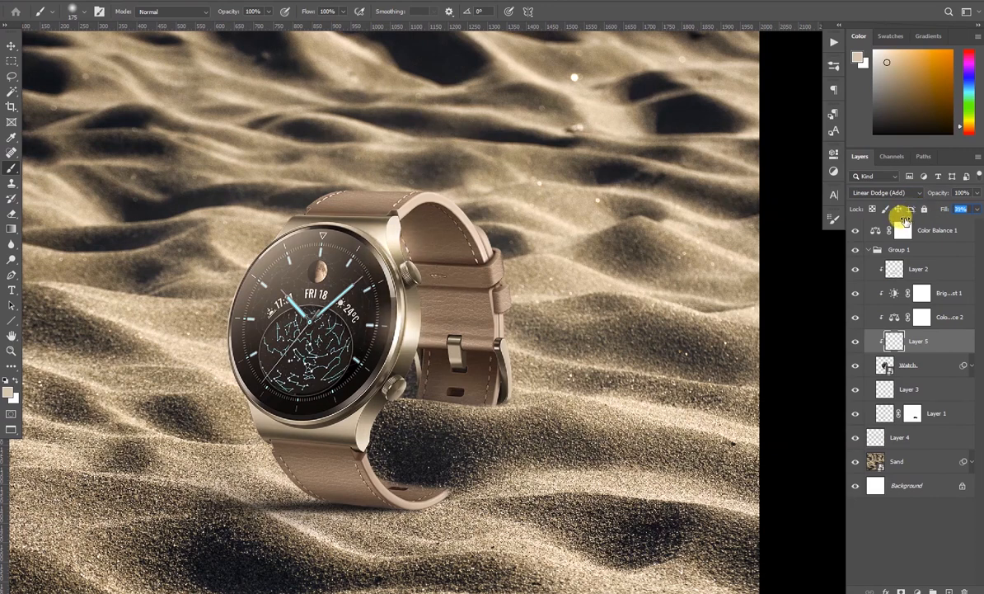
{"action": "left_click", "coordinate": [855, 340]}
{"action": "left_click", "coordinate": [855, 340]}
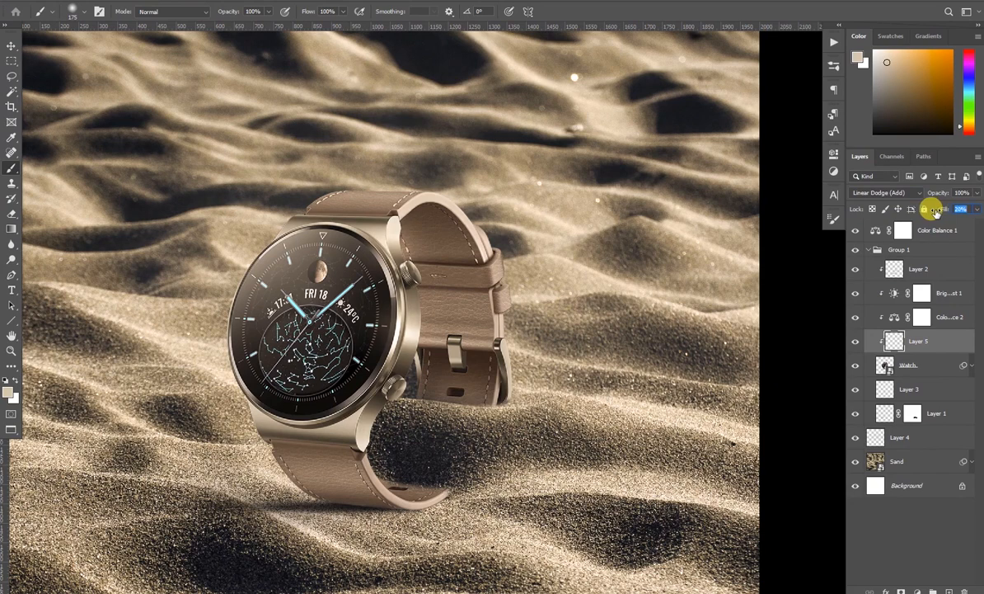
- Paint finer highlights on Layer 5 along the right rim of the watch case with a smaller, 70 px brush
{"action": "left_click_drag", "start_coordinate": [498, 294], "coordinate": [504, 315]}
{"action": "scroll", "coordinate": [404, 269], "scroll_direction": "up", "scroll_amount": 2}
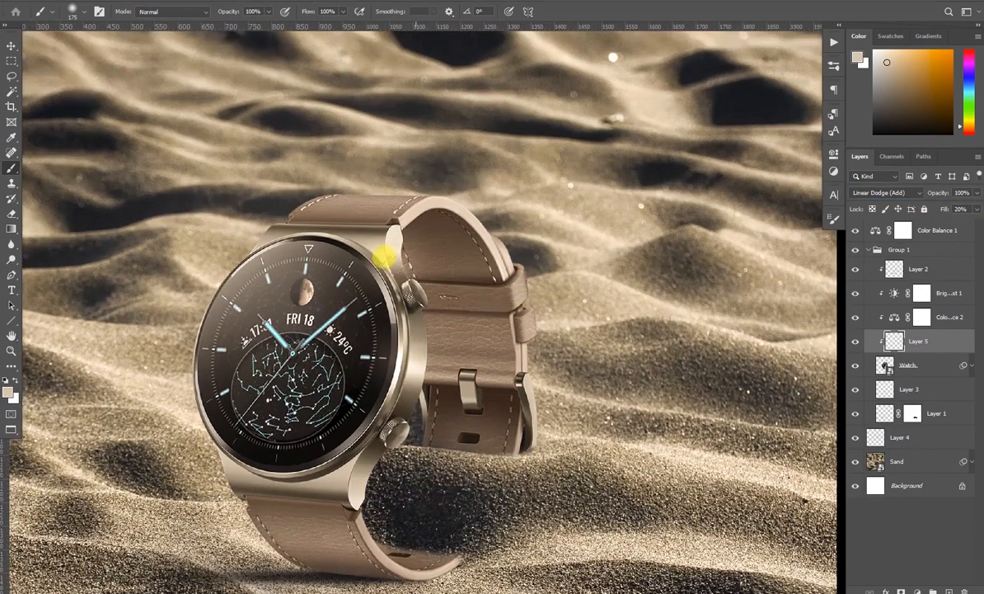
{"action": "key", "text": "bracketleft"}
{"action": "scroll", "coordinate": [384, 293], "scroll_direction": "up", "scroll_amount": 1}
{"action": "key", "text": "bracketleft"}
{"action": "key", "text": "bracketleft"}
{"action": "left_click_drag", "start_coordinate": [375, 254], "coordinate": [397, 358]}
{"action": "scroll", "coordinate": [542, 305], "scroll_direction": "down", "scroll_amount": 6}
{"action": "scroll", "coordinate": [508, 320], "scroll_direction": "up", "scroll_amount": 5}
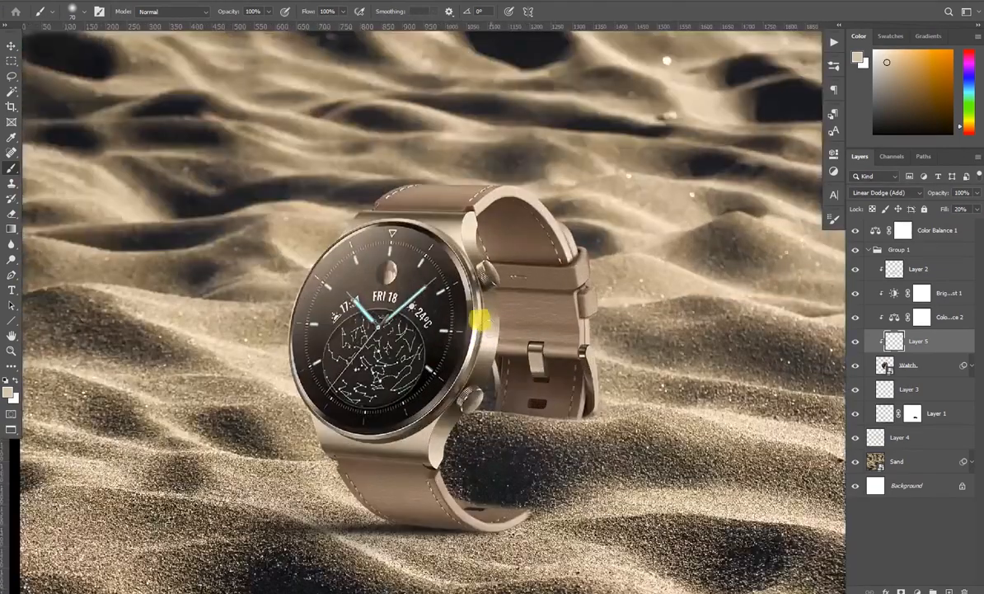
- Compare the watch with the Layer 5 highlights hidden and shown, leaving the layer visible
{"action": "scroll", "coordinate": [373, 200], "scroll_direction": "down", "scroll_amount": 1}
{"action": "scroll", "coordinate": [424, 229], "scroll_direction": "down", "scroll_amount": 5}
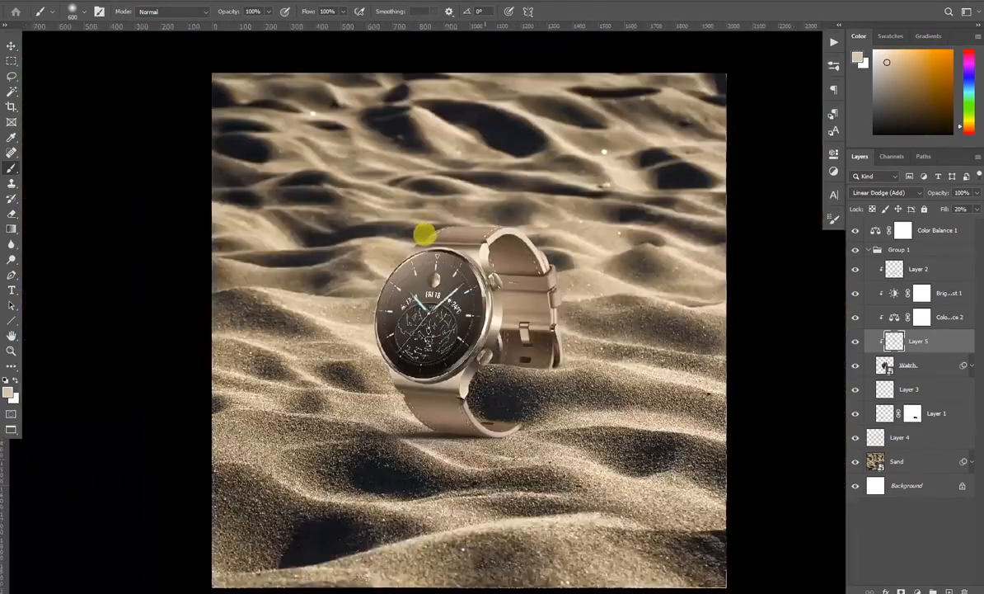
{"action": "scroll", "coordinate": [431, 297], "scroll_direction": "up", "scroll_amount": 5}
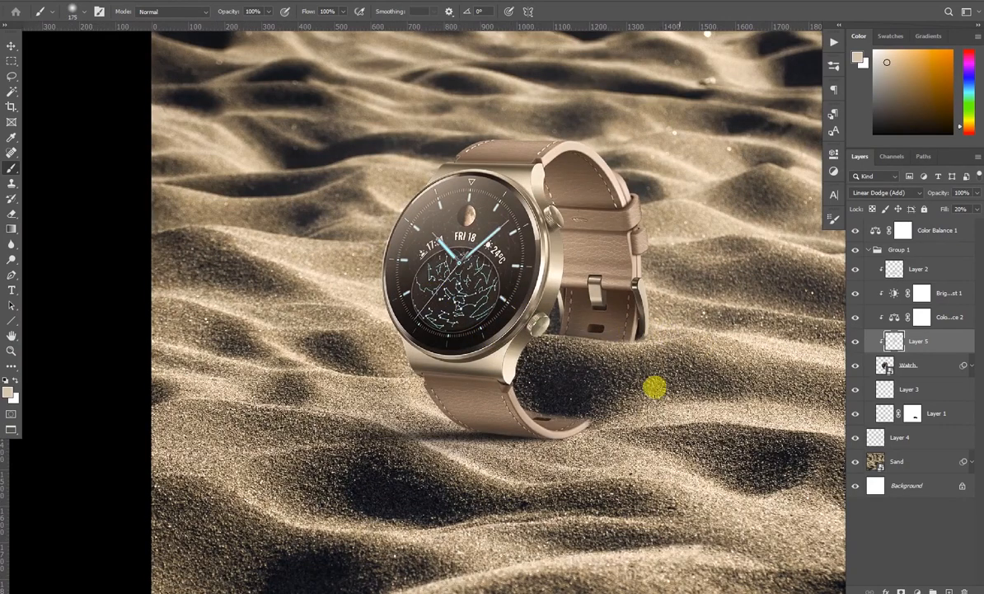
{"action": "key", "text": "v"}
{"action": "scroll", "coordinate": [457, 219], "scroll_direction": "down", "scroll_amount": 3}
{"action": "left_click", "coordinate": [857, 344]}
{"action": "left_click", "coordinate": [857, 344]}
{"action": "left_click", "coordinate": [857, 343]}
{"action": "left_click", "coordinate": [765, 300]}
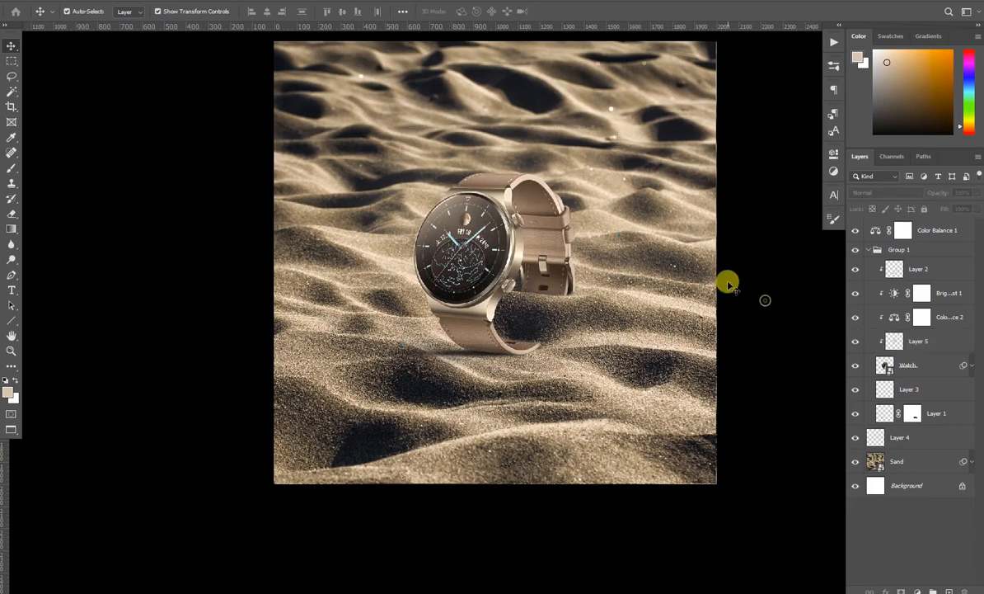
- Add a layer mask to Layer 5 and paint black over the upper strap beside the case to hide the highlight there
{"action": "scroll", "coordinate": [583, 216], "scroll_direction": "up", "scroll_amount": 3}
{"action": "left_click", "coordinate": [922, 341]}
{"action": "left_click", "coordinate": [901, 590]}
{"action": "key", "text": "b"}
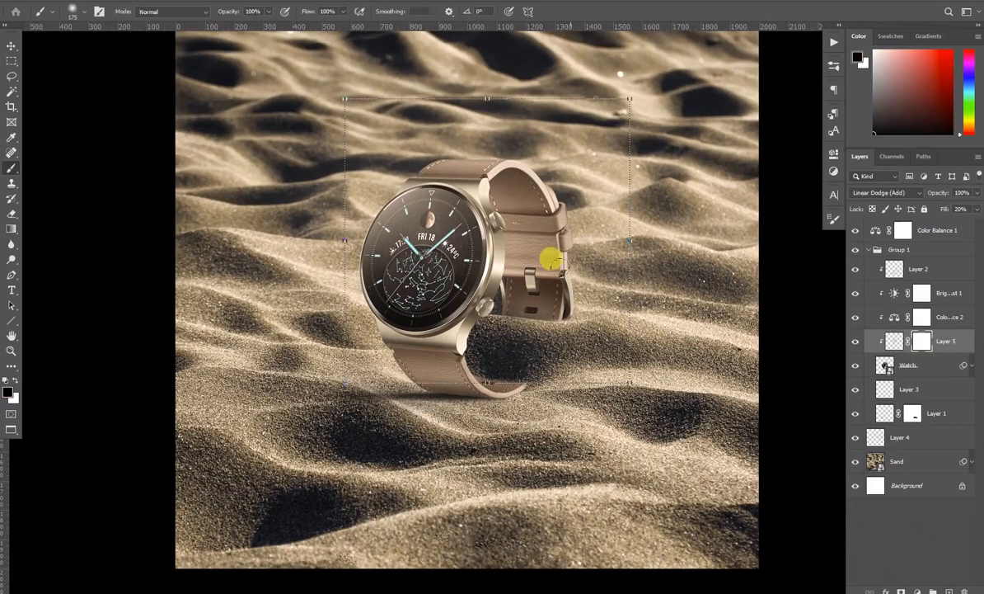
{"action": "mouse_move", "coordinate": [510, 206]}
{"action": "left_mouse_down"}
{"action": "mouse_move", "coordinate": [509, 174]}
{"action": "mouse_move", "coordinate": [528, 207]}
{"action": "mouse_move", "coordinate": [514, 253]}
{"action": "mouse_move", "coordinate": [509, 164]}
{"action": "left_mouse_up"}
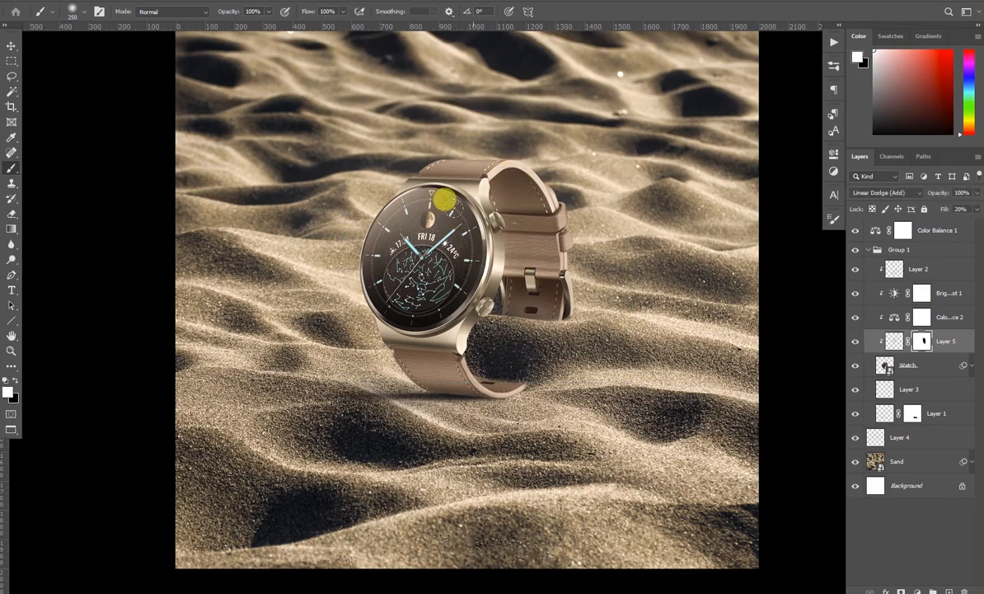
{"action": "key", "text": "x"}
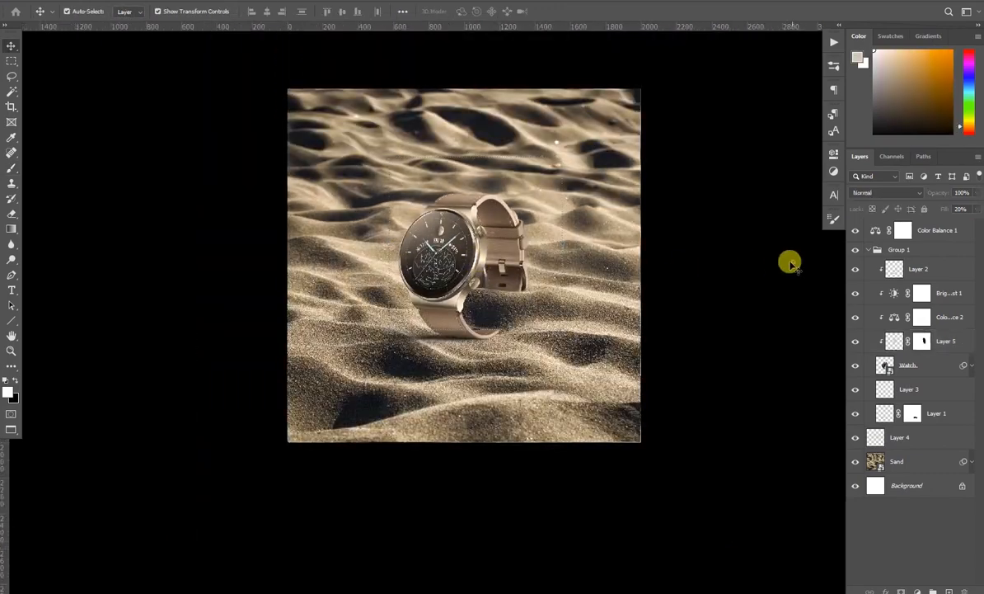
- Collapse Group 1 and stamp all visible layers into a new layer above Color Balance 1
{"action": "key", "text": "ctrl+0"}
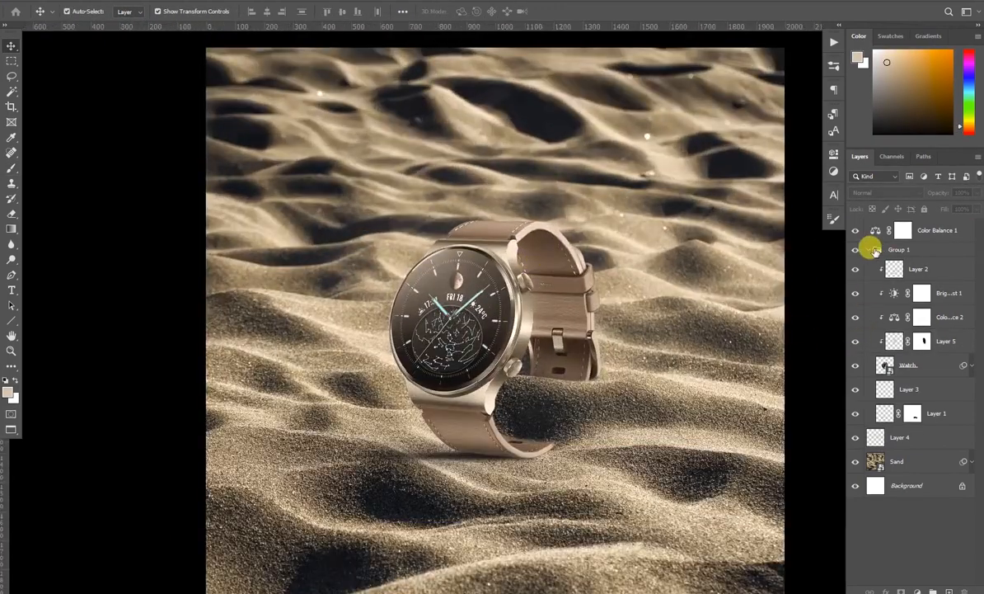
{"action": "left_click", "coordinate": [869, 250]}
{"action": "scroll", "coordinate": [477, 268], "scroll_direction": "down", "scroll_amount": 5}
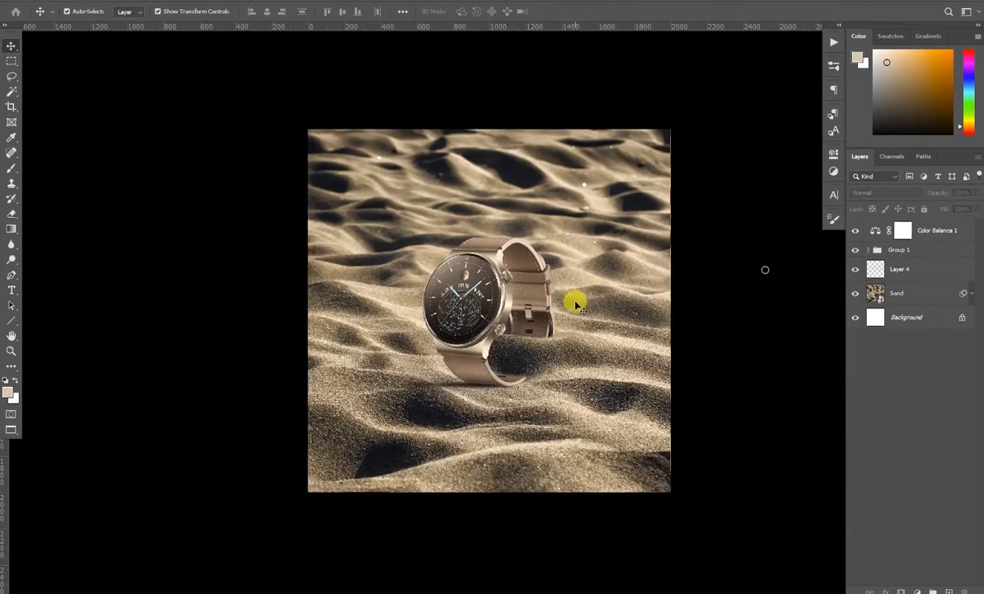
{"action": "scroll", "coordinate": [575, 304], "scroll_direction": "up", "scroll_amount": 4}
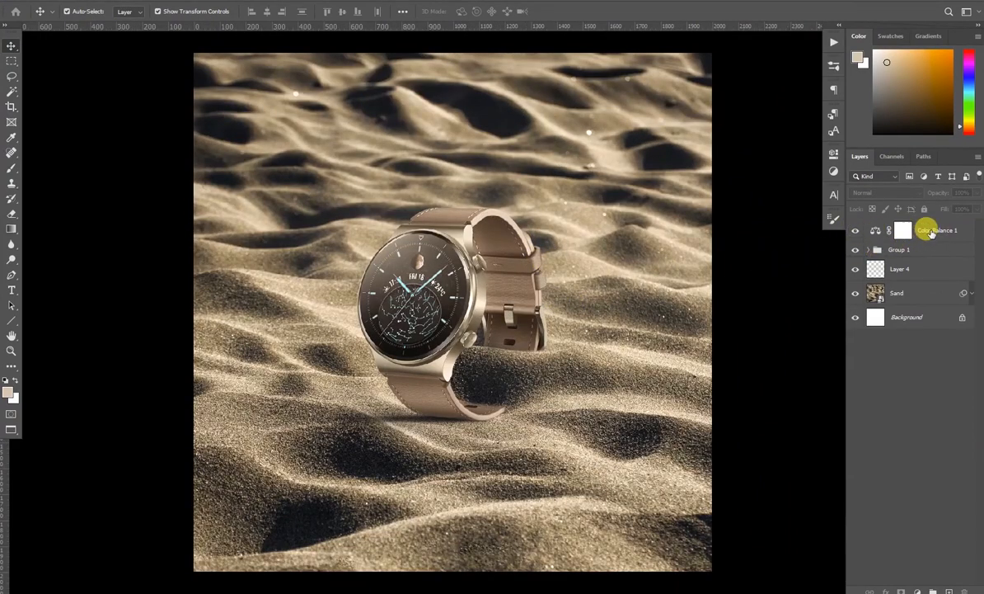
{"action": "left_click", "coordinate": [902, 234]}
{"action": "key", "text": "ctrl+shift+alt+e"}
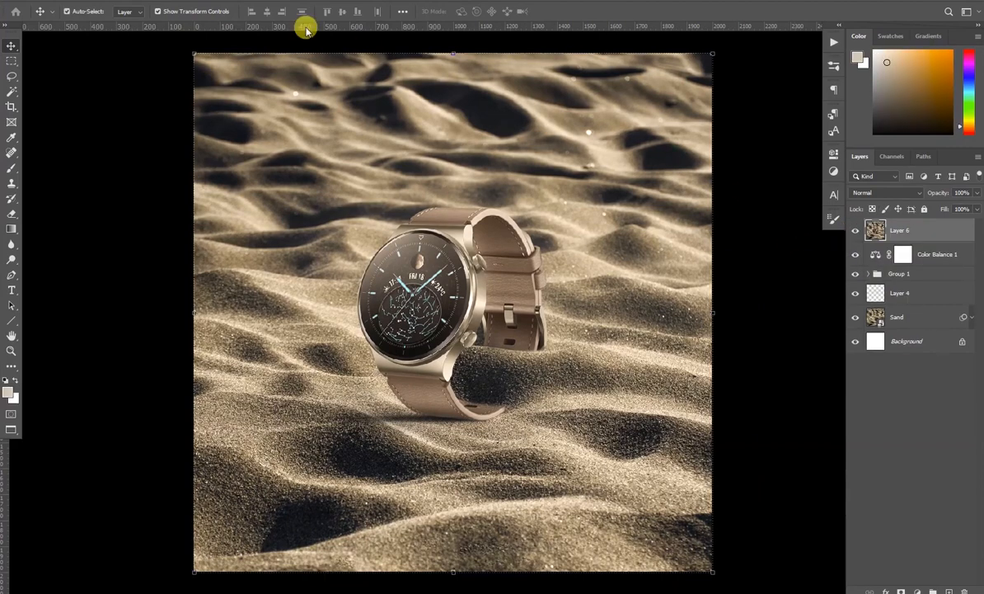
- Apply a High Pass filter with a 1.5 pixel radius to the stamped layer and set its blend mode to Overlay
{"action": "left_click", "coordinate": [151, 0]}
{"action": "left_click", "coordinate": [174, 1]}
{"action": "mouse_move", "coordinate": [205, 228]}
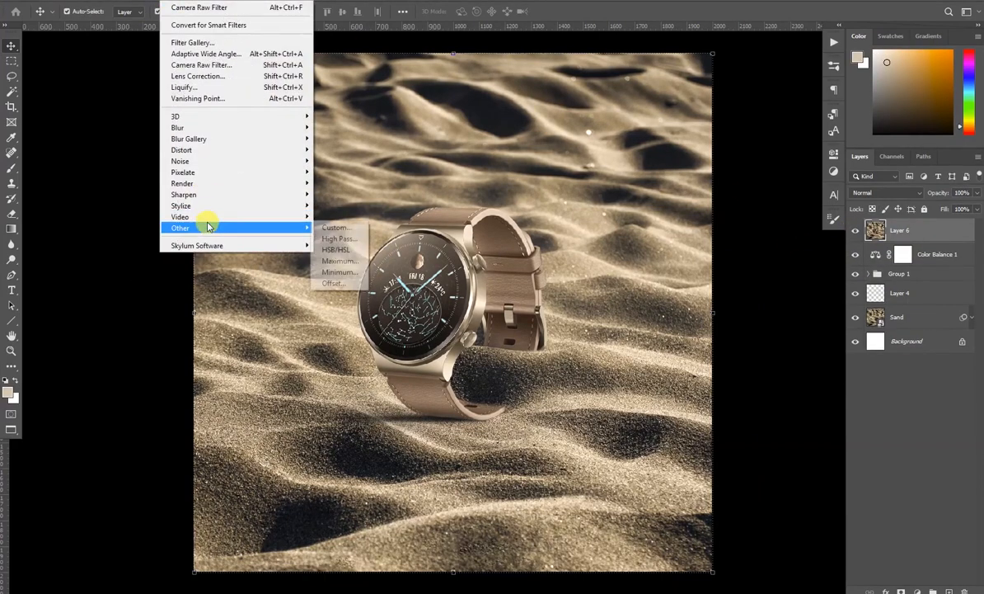
{"action": "left_click", "coordinate": [339, 238]}
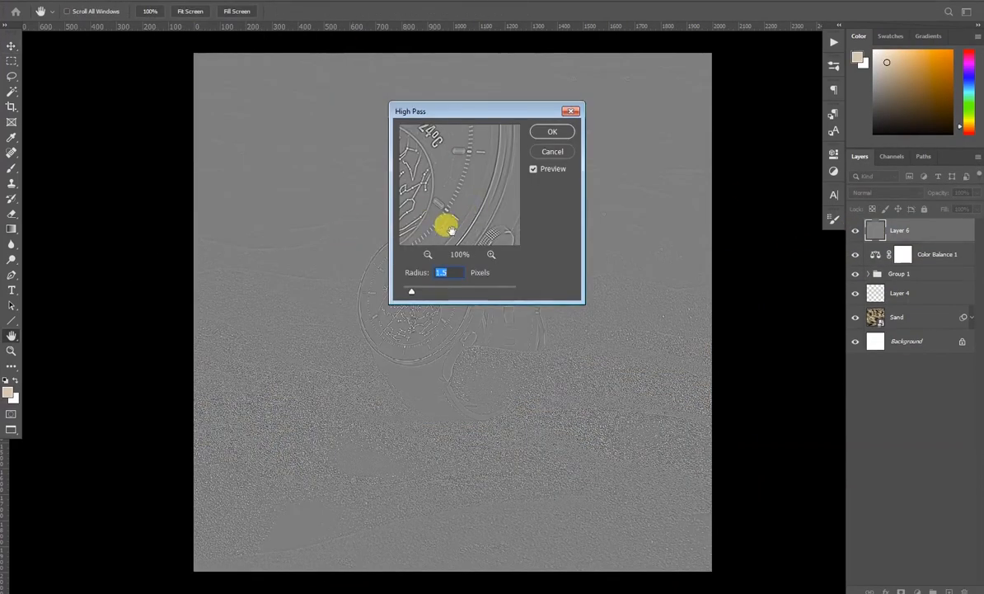
{"action": "left_click", "coordinate": [553, 132]}
{"action": "left_click", "coordinate": [887, 193]}
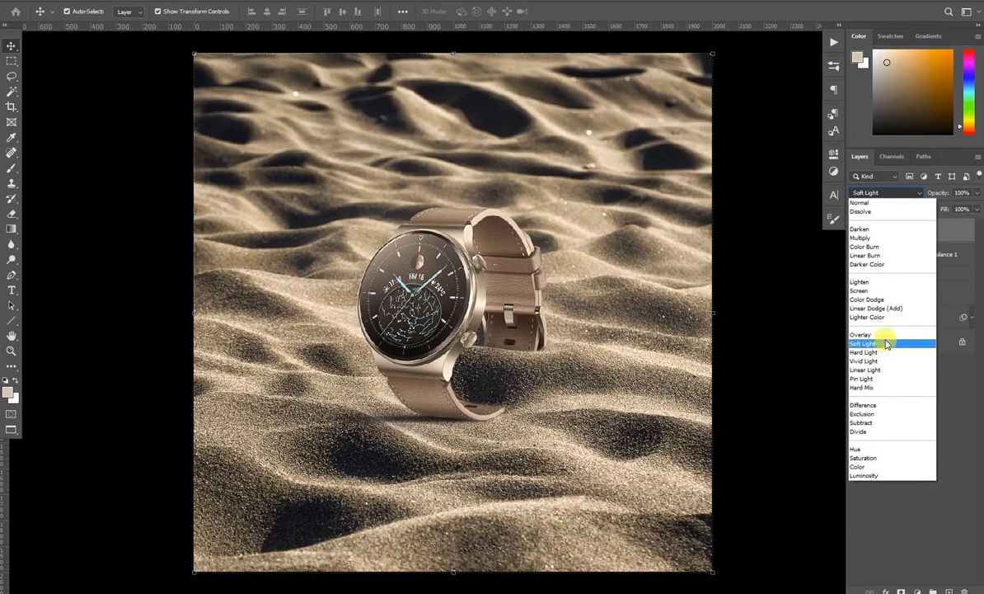
{"action": "left_click", "coordinate": [874, 335]}
- Compare the watch and sand detail with the High Pass layer hidden and shown
{"action": "left_click_drag", "start_coordinate": [632, 249], "coordinate": [615, 246]}
{"action": "left_click", "coordinate": [855, 234]}
{"action": "left_click", "coordinate": [855, 235]}
{"action": "left_click", "coordinate": [854, 234]}
{"action": "scroll", "coordinate": [403, 264], "scroll_direction": "up", "scroll_amount": 7}
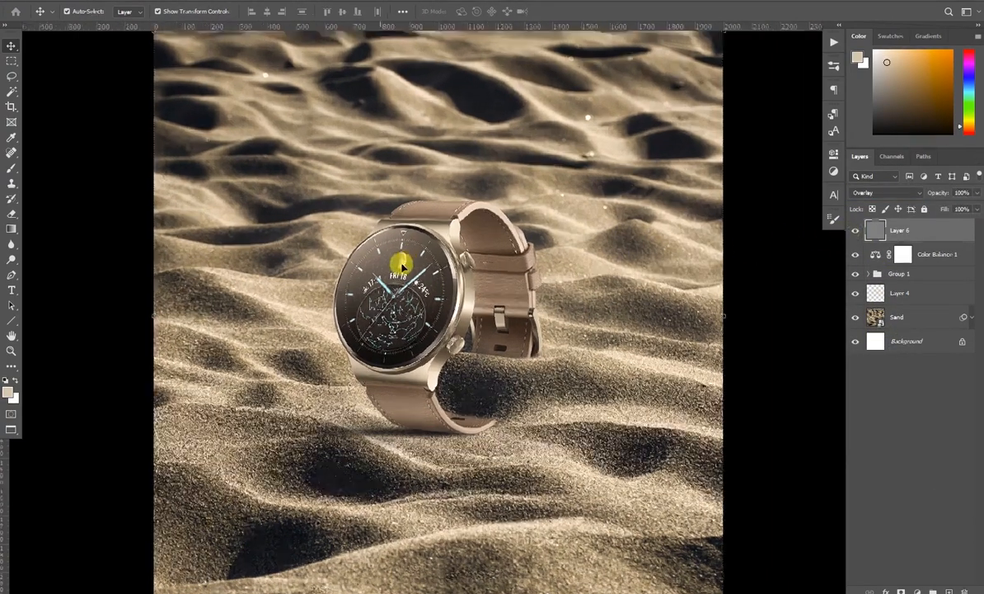
{"action": "left_click", "coordinate": [856, 235]}
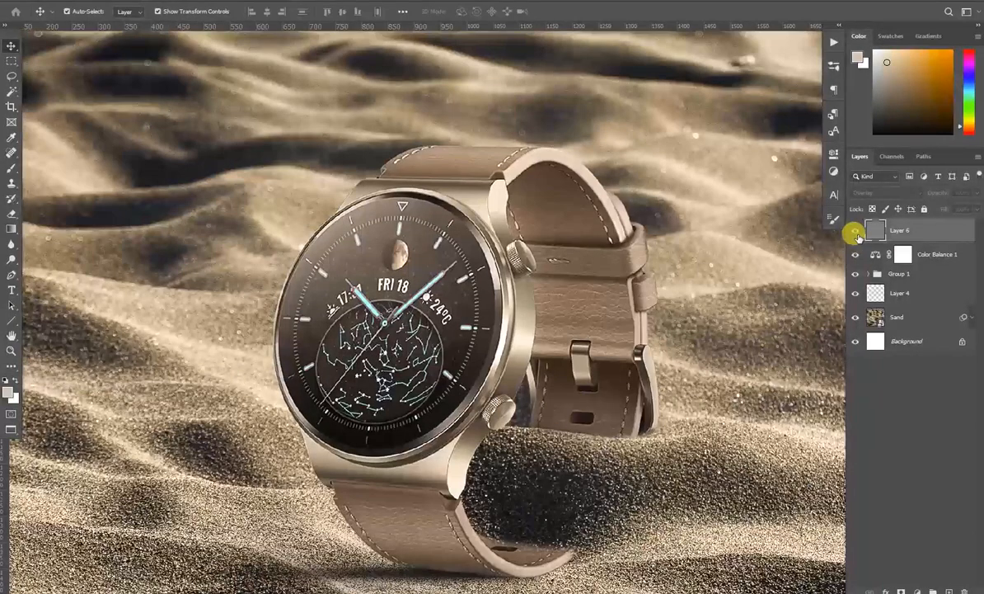
{"action": "scroll", "coordinate": [594, 276], "scroll_direction": "down", "scroll_amount": 10}
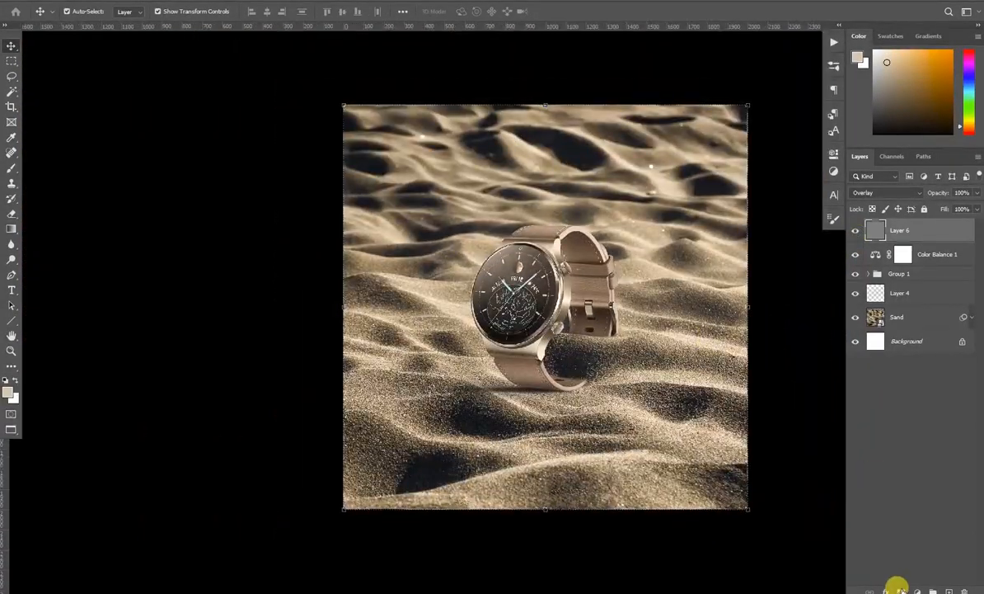
- Add a layer mask to the High Pass layer and paint black over the sand on both sides of the watch
{"action": "left_click", "coordinate": [900, 590]}
{"action": "scroll", "coordinate": [352, 343], "scroll_direction": "down", "scroll_amount": 4}
{"action": "key", "text": "b"}
{"action": "left_click_drag", "start_coordinate": [546, 319], "coordinate": [498, 320]}
{"action": "key", "text": "bracketright"}
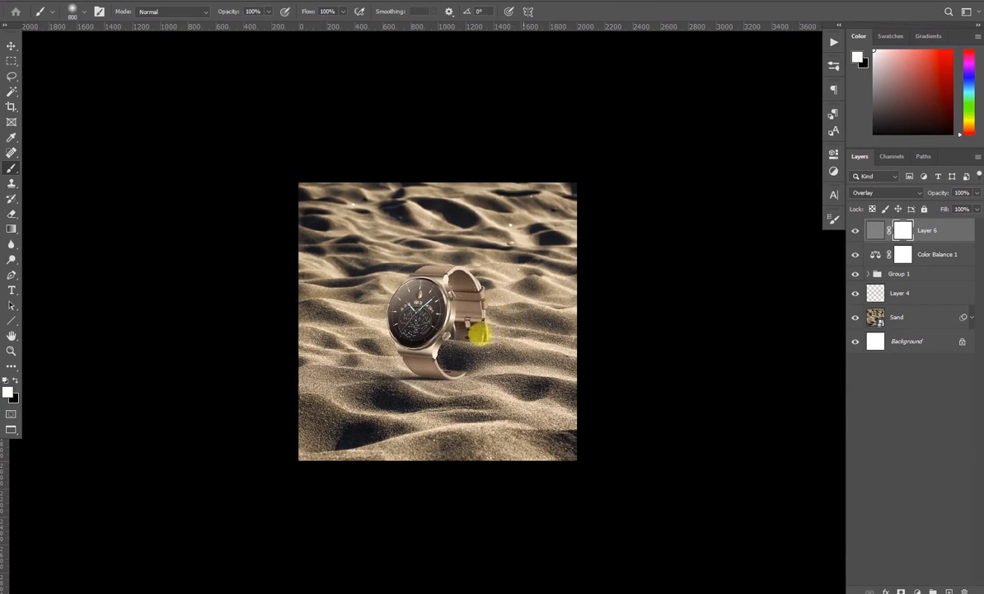
{"action": "scroll", "coordinate": [472, 334], "scroll_direction": "up", "scroll_amount": 5}
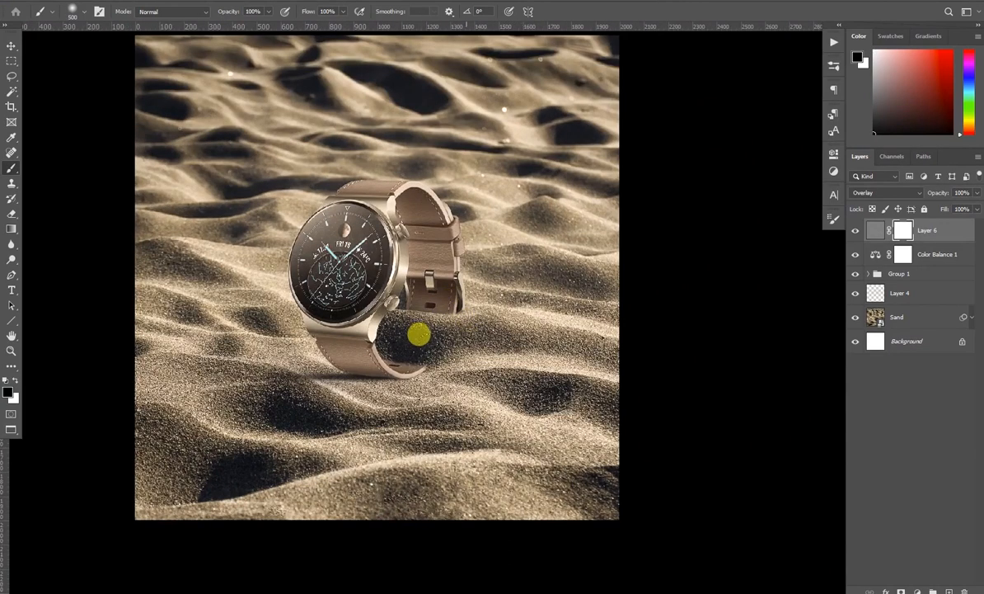
{"action": "left_click_drag", "start_coordinate": [242, 320], "coordinate": [55, 320]}
{"action": "key", "text": "v"}
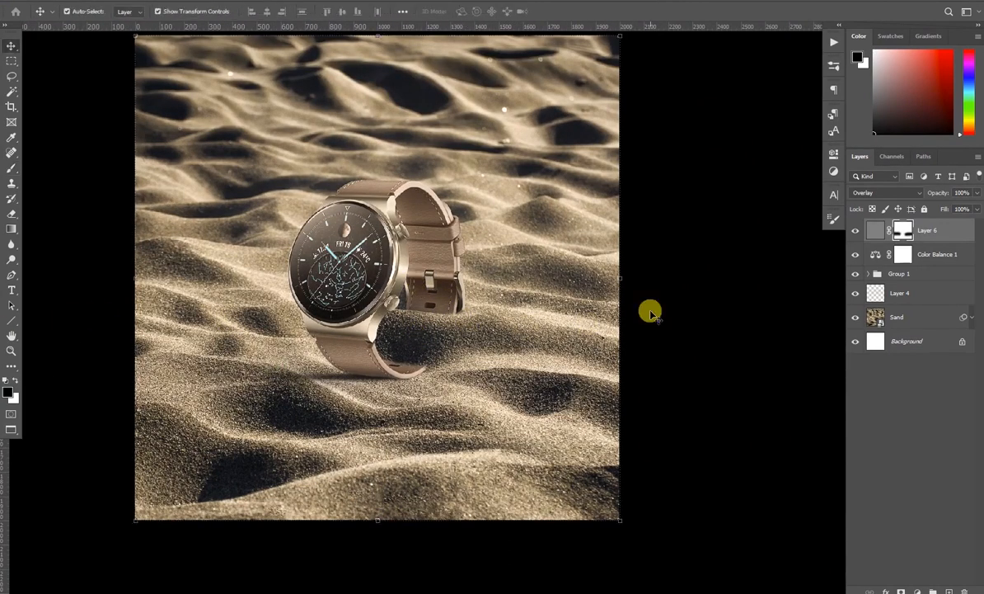
{"action": "left_click", "coordinate": [711, 298]}
{"action": "scroll", "coordinate": [540, 256], "scroll_direction": "down", "scroll_amount": 1}
{"action": "scroll", "coordinate": [420, 239], "scroll_direction": "up", "scroll_amount": 2}
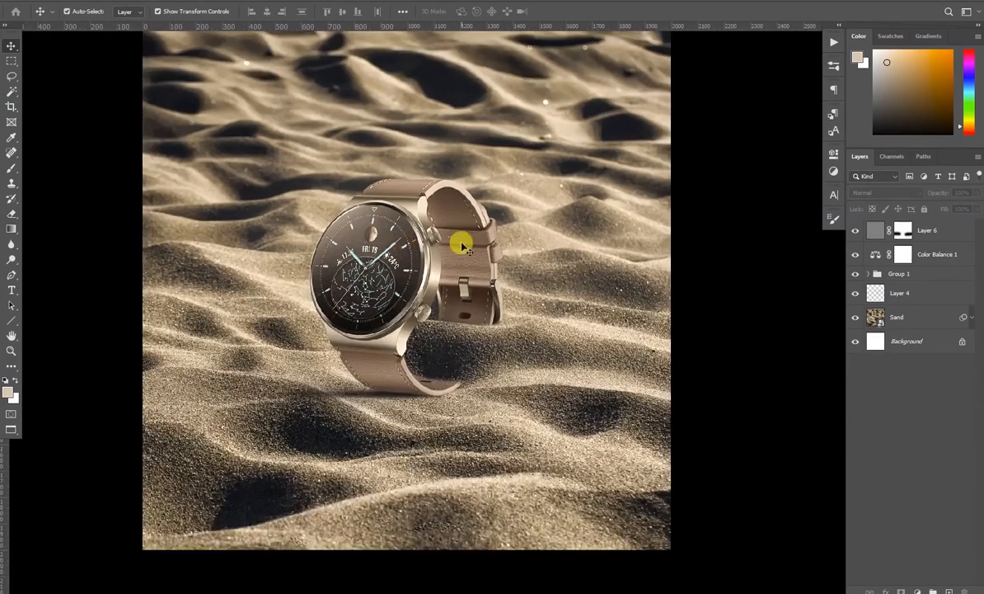
- Stamp all visible layers into a new layer above the masked High Pass layer
{"action": "left_click", "coordinate": [938, 230]}
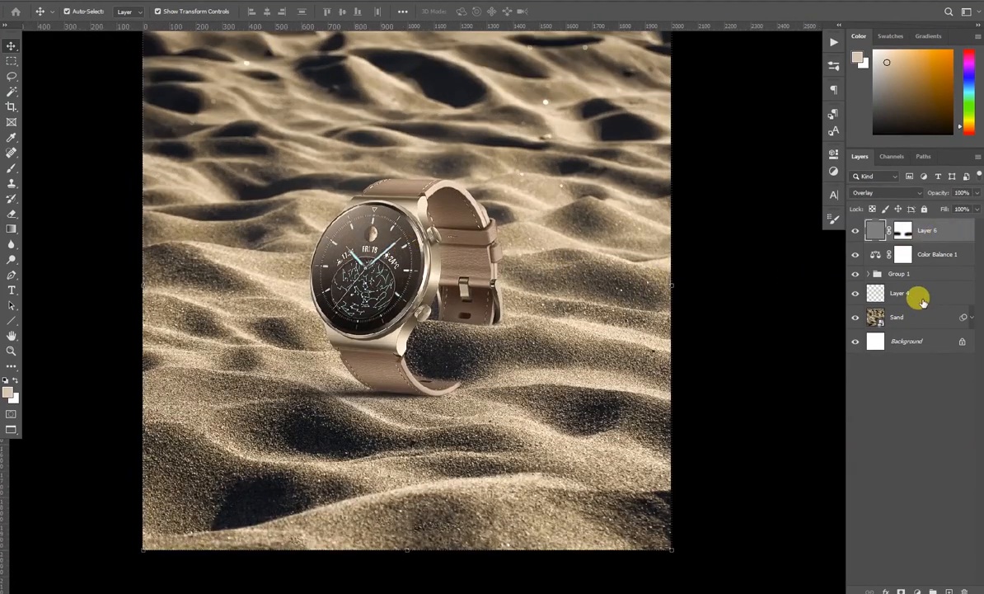
{"action": "left_click", "coordinate": [902, 273]}
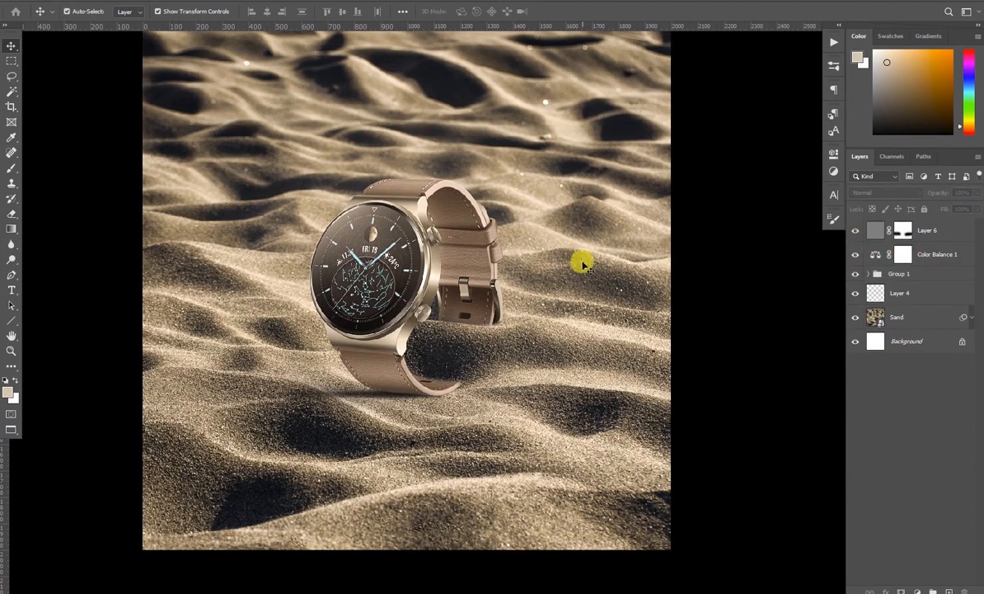
{"action": "left_click", "coordinate": [928, 228]}
{"action": "key", "text": "ctrl+shift+alt+e"}
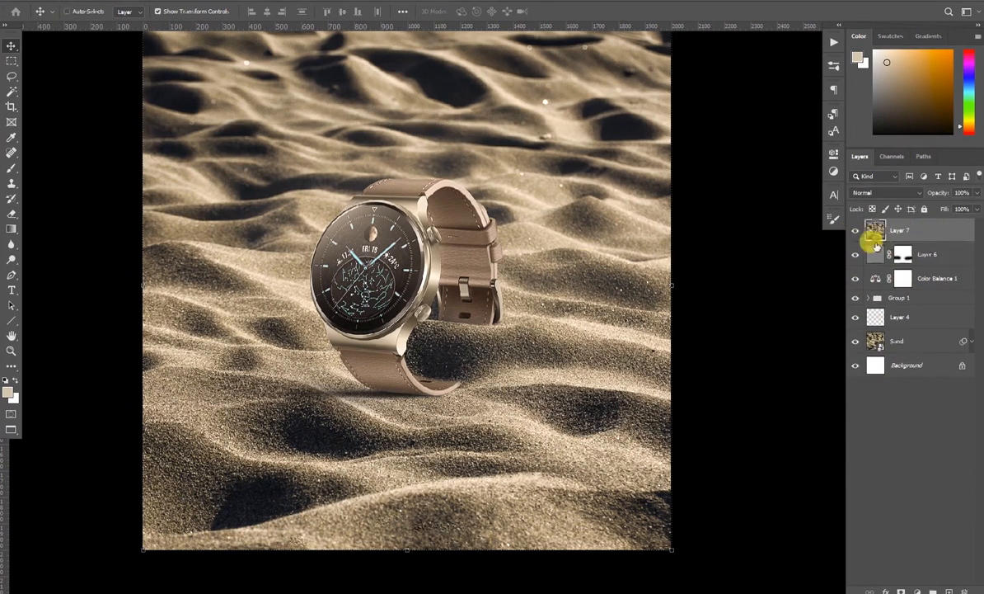
{"action": "left_click", "coordinate": [176, 2]}
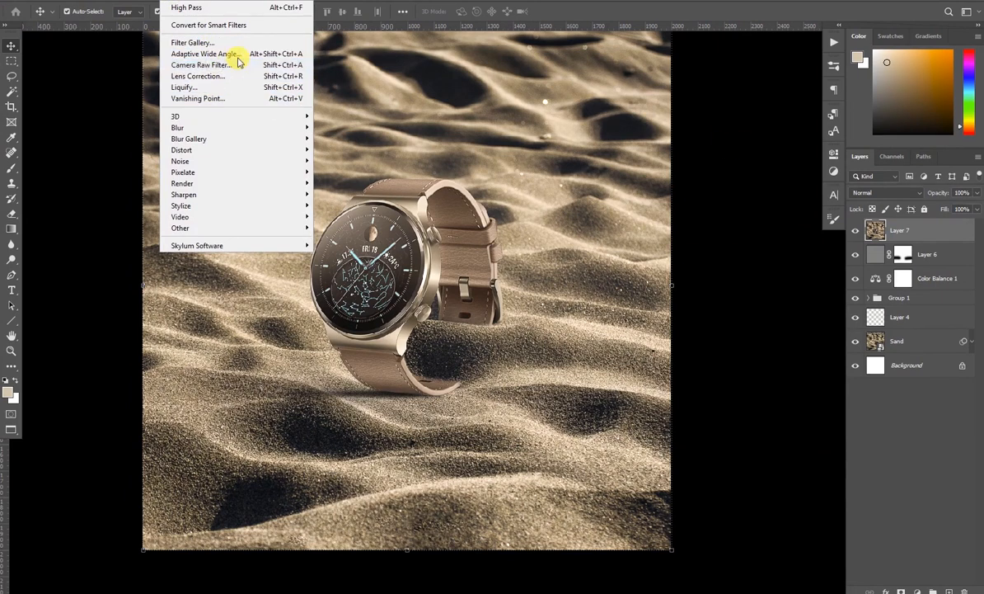
{"action": "left_click", "coordinate": [239, 62]}
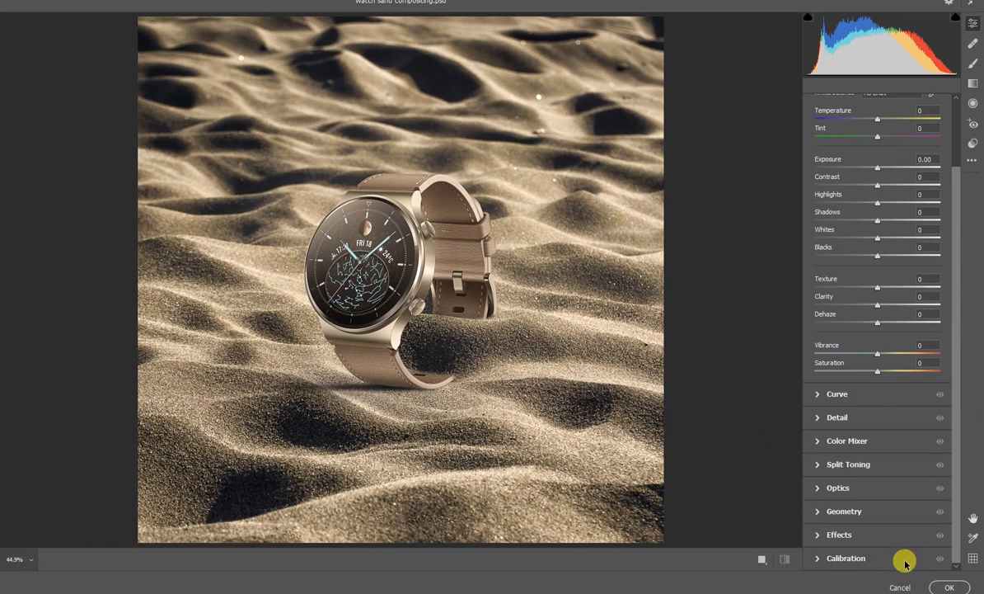
{"action": "left_click", "coordinate": [949, 587]}
- Convert the top stamped layer to a smart object and set Camera Raw Temperature to +2, Highlights to +9 and Whites to -6
{"action": "right_click", "coordinate": [906, 227]}
{"action": "left_click", "coordinate": [830, 247]}
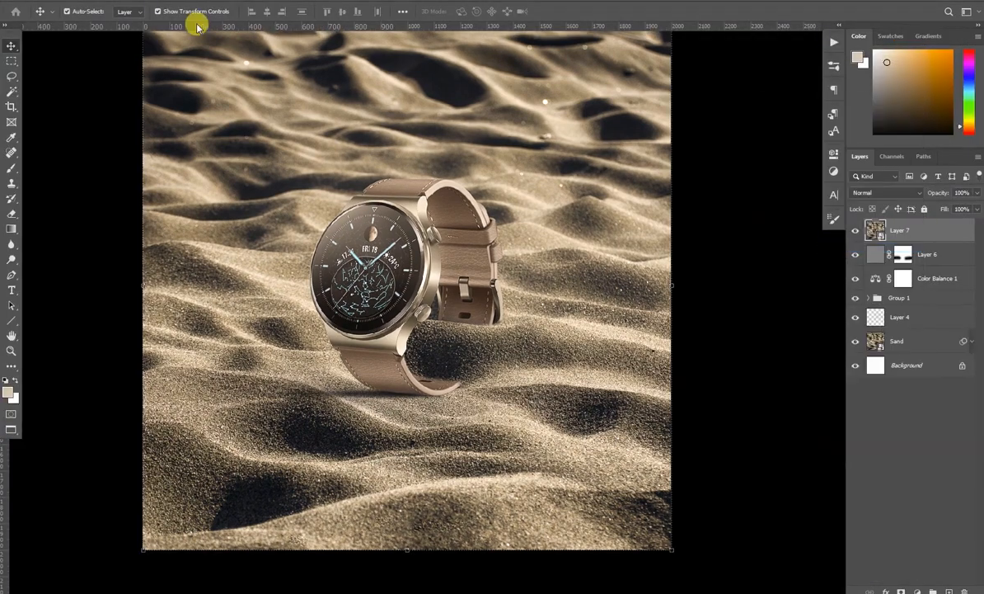
{"action": "left_click", "coordinate": [168, 1]}
{"action": "left_click", "coordinate": [212, 66]}
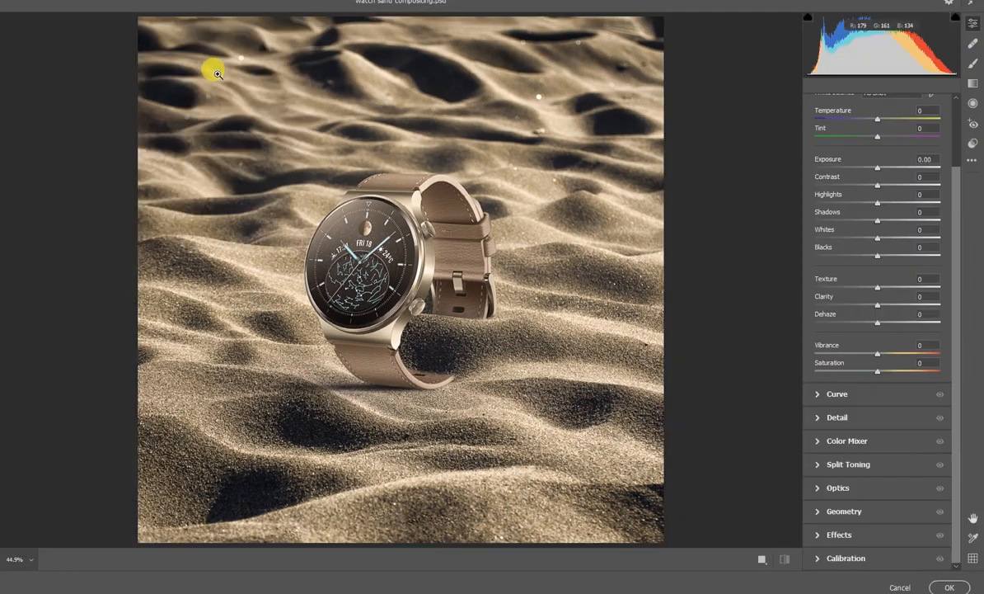
{"action": "left_click_drag", "start_coordinate": [878, 120], "coordinate": [878, 122]}
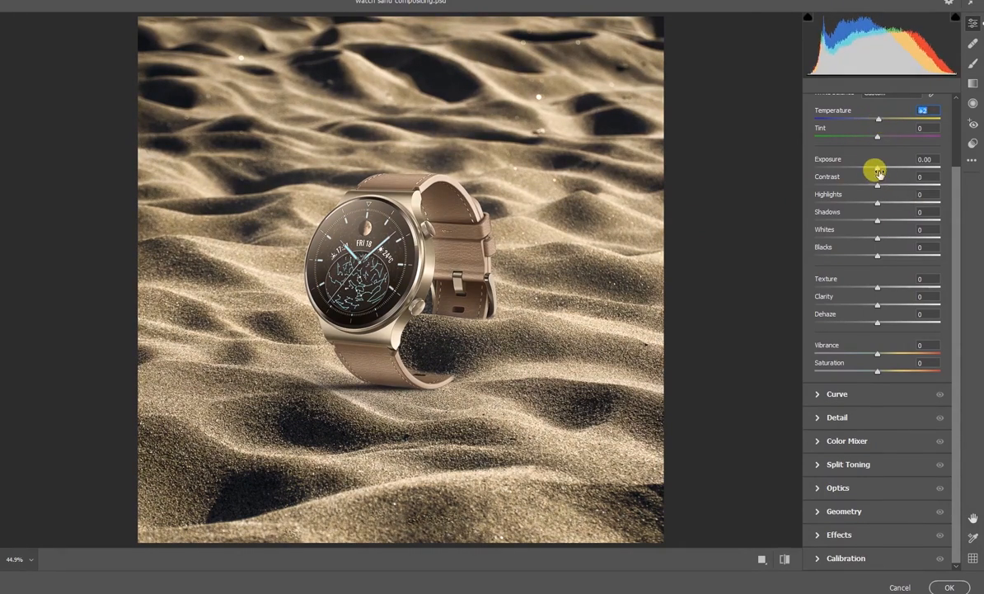
{"action": "left_click_drag", "start_coordinate": [877, 203], "coordinate": [880, 262]}
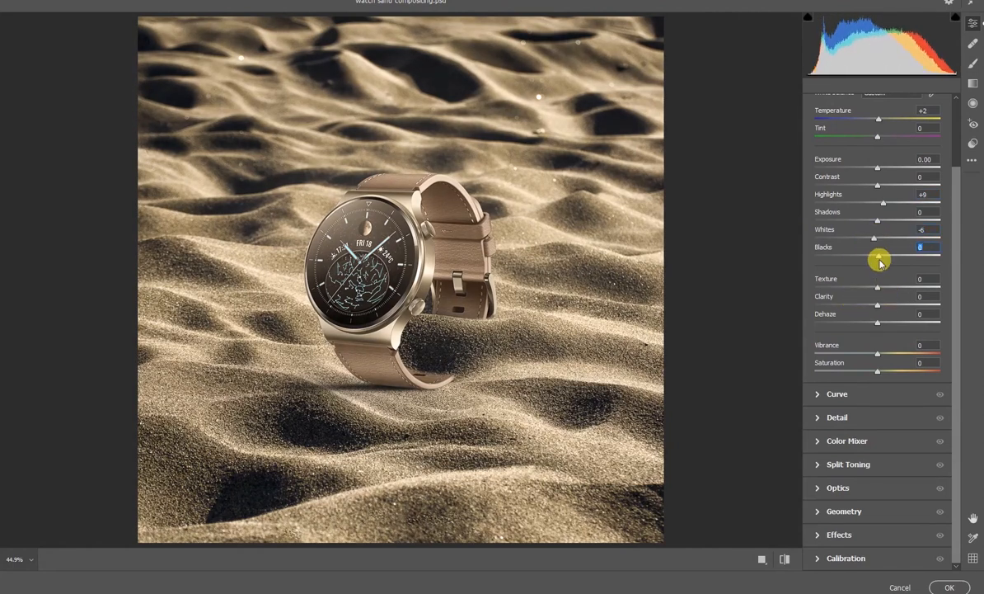
- Set Sharpening to 11, Noise Reduction to 5 and the Reds saturation to -9, and apply the Camera Raw filter
{"action": "left_click", "coordinate": [820, 418]}
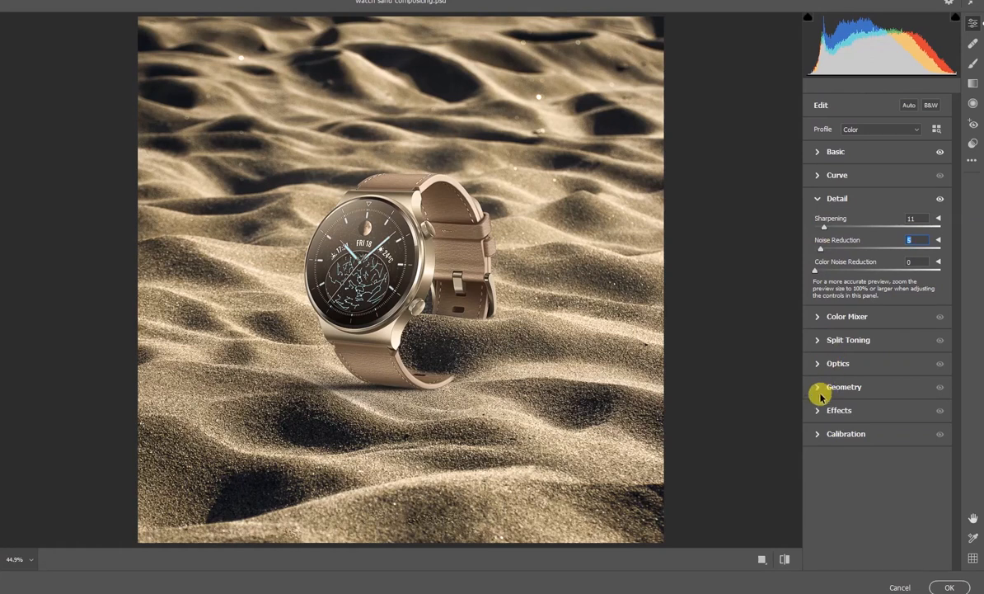
{"action": "left_click", "coordinate": [817, 317]}
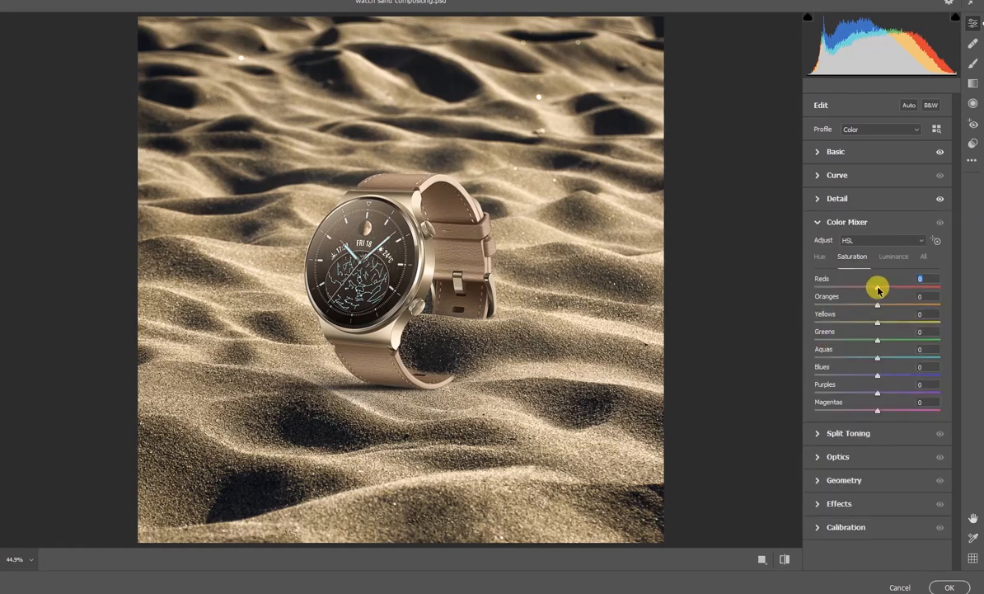
{"action": "left_click_drag", "start_coordinate": [877, 288], "coordinate": [873, 290]}
{"action": "left_click_drag", "start_coordinate": [883, 327], "coordinate": [876, 322]}
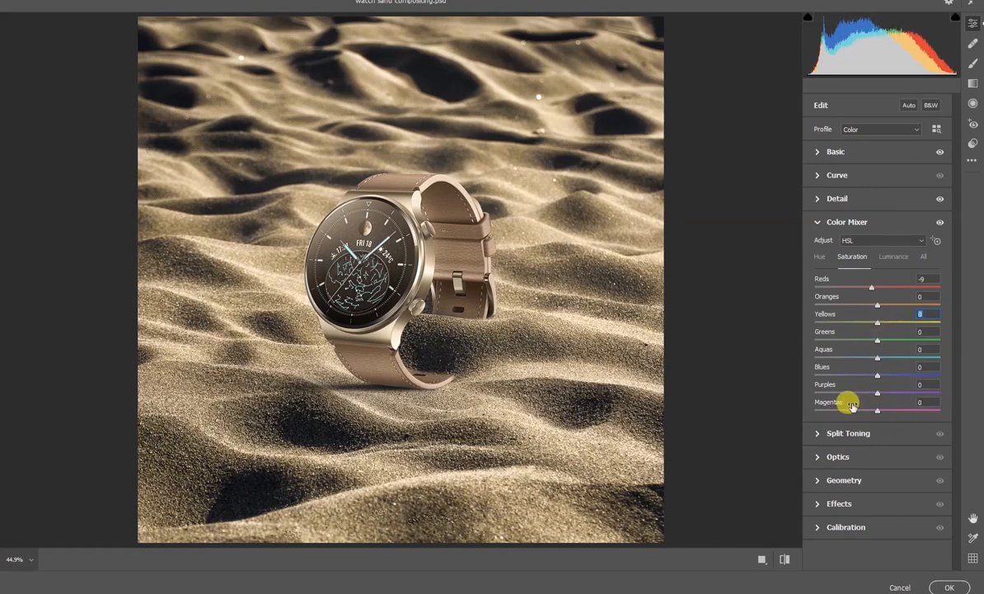
{"action": "left_click", "coordinate": [949, 587]}
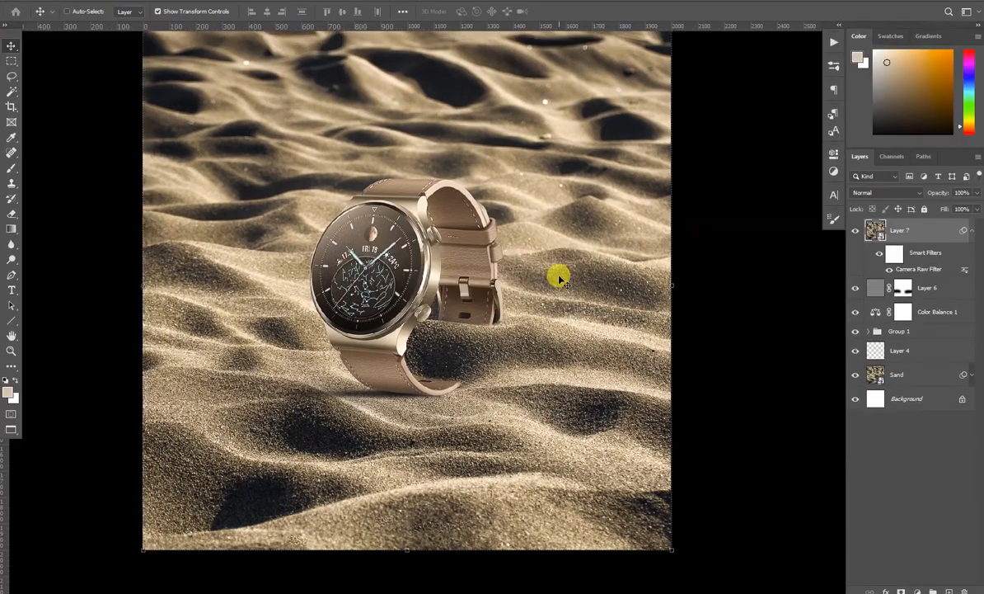
- Collapse the top layer's smart filter list, deselect the layer and review the whole graded composite
{"action": "left_click", "coordinate": [971, 232]}
{"action": "left_click", "coordinate": [626, 279]}
{"action": "scroll", "coordinate": [626, 279], "scroll_direction": "down", "scroll_amount": 4}
{"action": "left_click", "coordinate": [748, 282]}
{"action": "scroll", "coordinate": [600, 255], "scroll_direction": "up", "scroll_amount": 2}
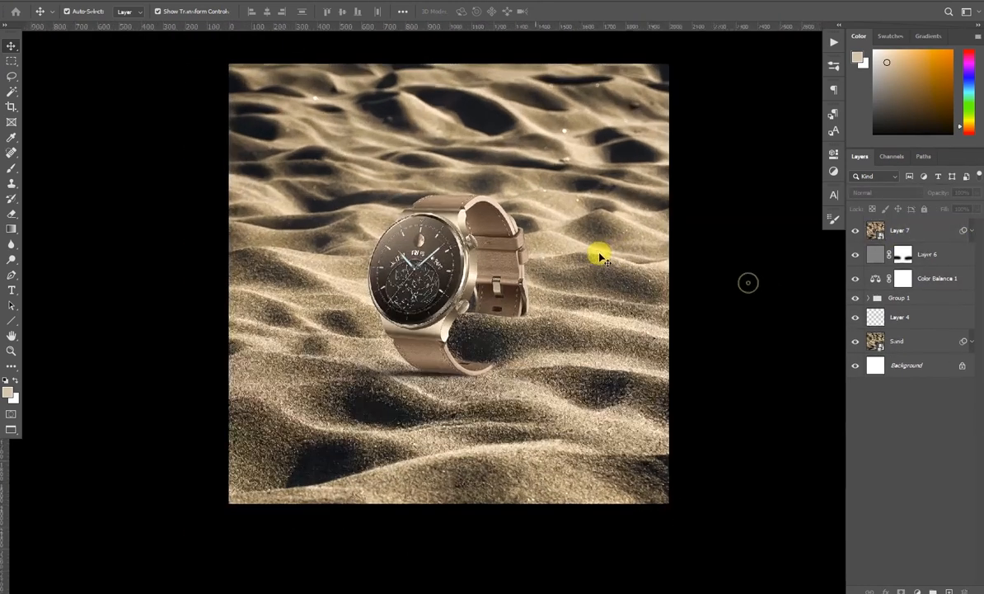
- Reopen the top layer's Camera Raw filter, set Vignetting to -34, add a little Grain and apply the changes
{"action": "left_click", "coordinate": [972, 232]}
{"action": "double_click", "coordinate": [915, 267]}
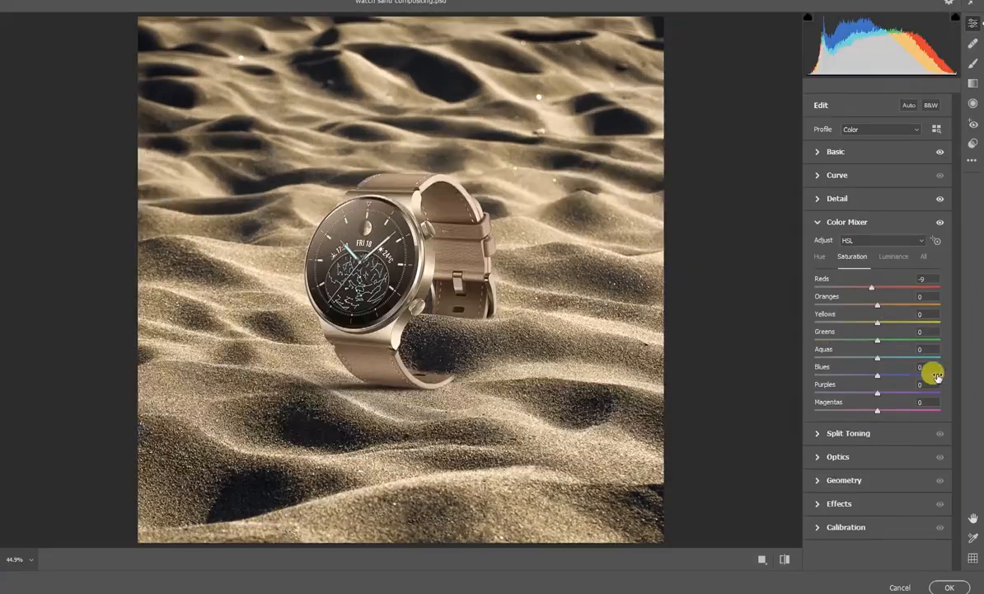
{"action": "left_click", "coordinate": [818, 480]}
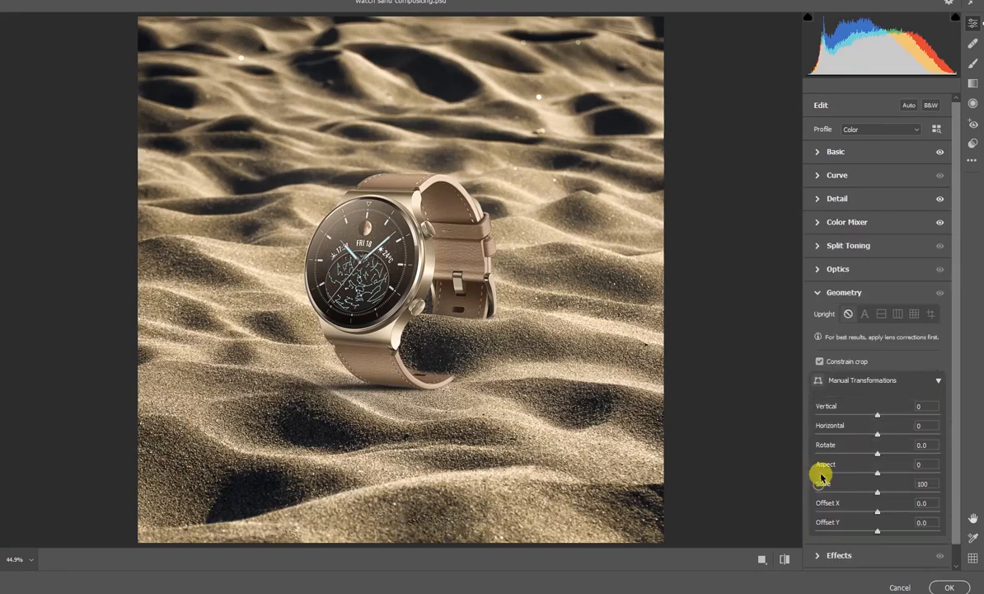
{"action": "left_click", "coordinate": [817, 292]}
{"action": "left_click", "coordinate": [818, 316]}
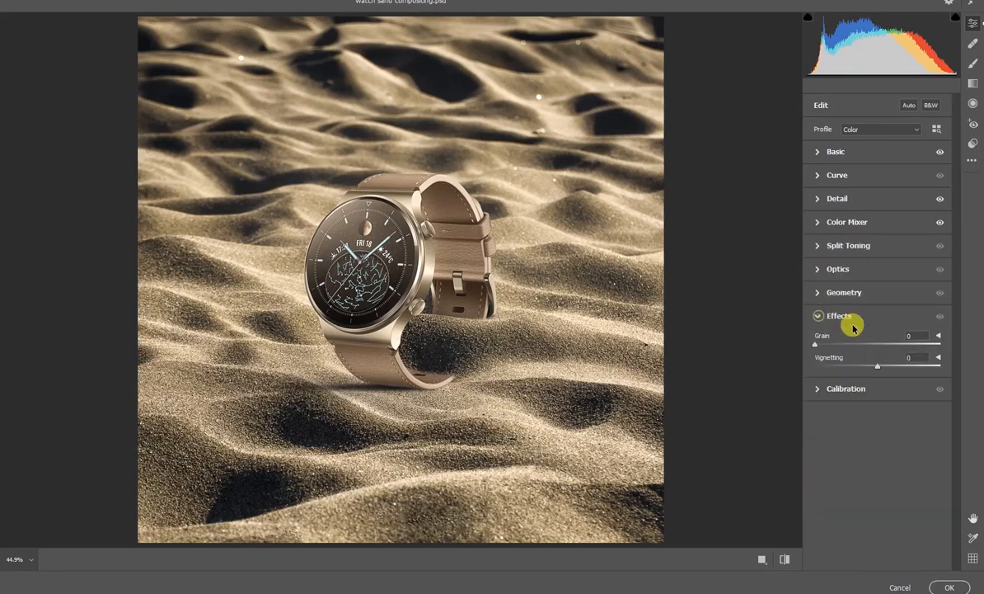
{"action": "left_click_drag", "start_coordinate": [876, 365], "coordinate": [857, 371]}
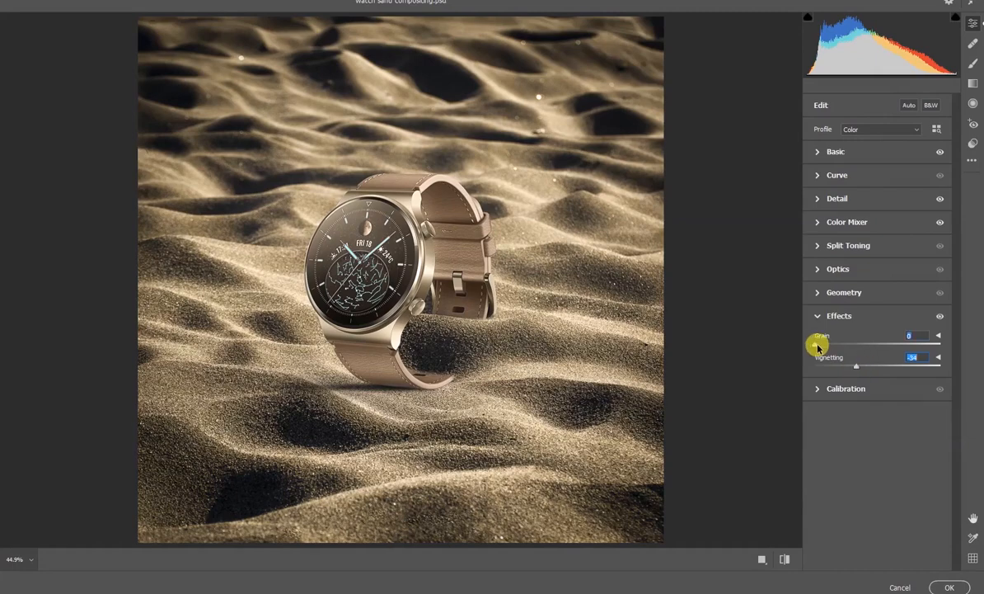
{"action": "left_click", "coordinate": [949, 587]}
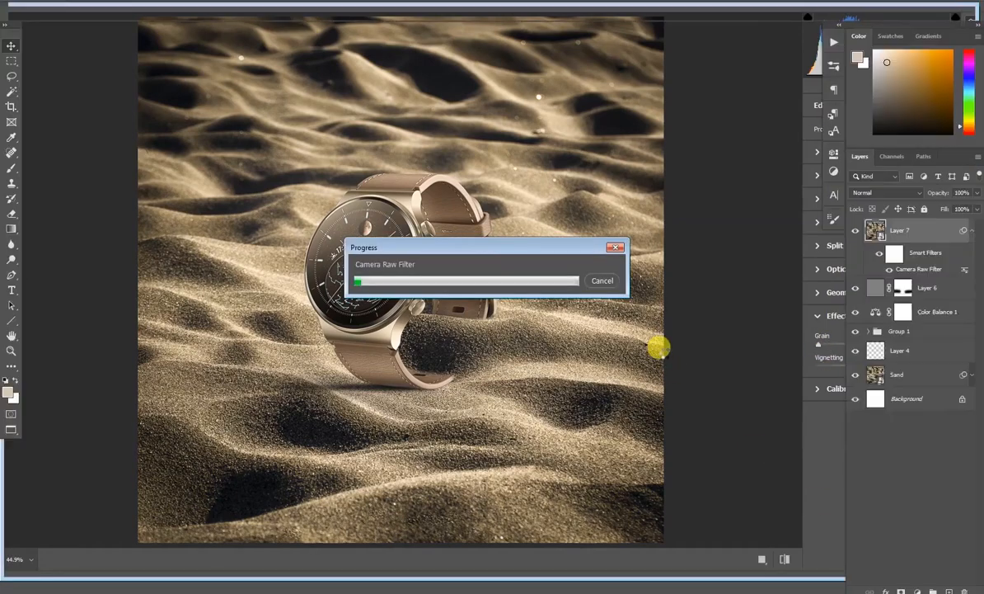
- Compare the composite with the graded top layer hidden and shown, and collapse that layer's smart filter list
{"action": "scroll", "coordinate": [503, 194], "scroll_direction": "up", "scroll_amount": 3}
{"action": "key", "text": "ctrl+comma"}
{"action": "key", "text": "ctrl+comma"}
{"action": "scroll", "coordinate": [473, 196], "scroll_direction": "down", "scroll_amount": 6}
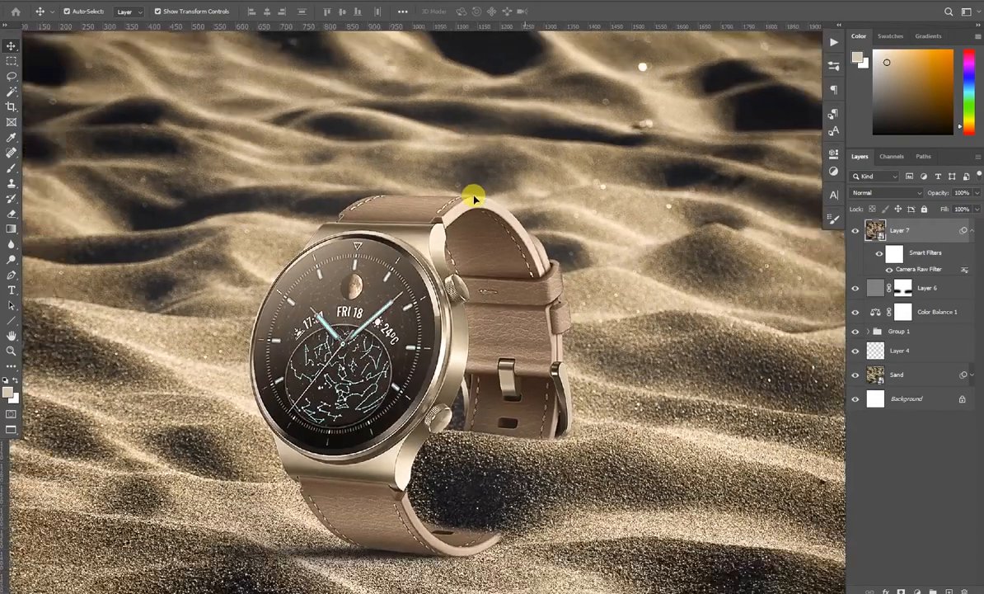
{"action": "left_click", "coordinate": [724, 244]}
{"action": "scroll", "coordinate": [485, 179], "scroll_direction": "up", "scroll_amount": 2}
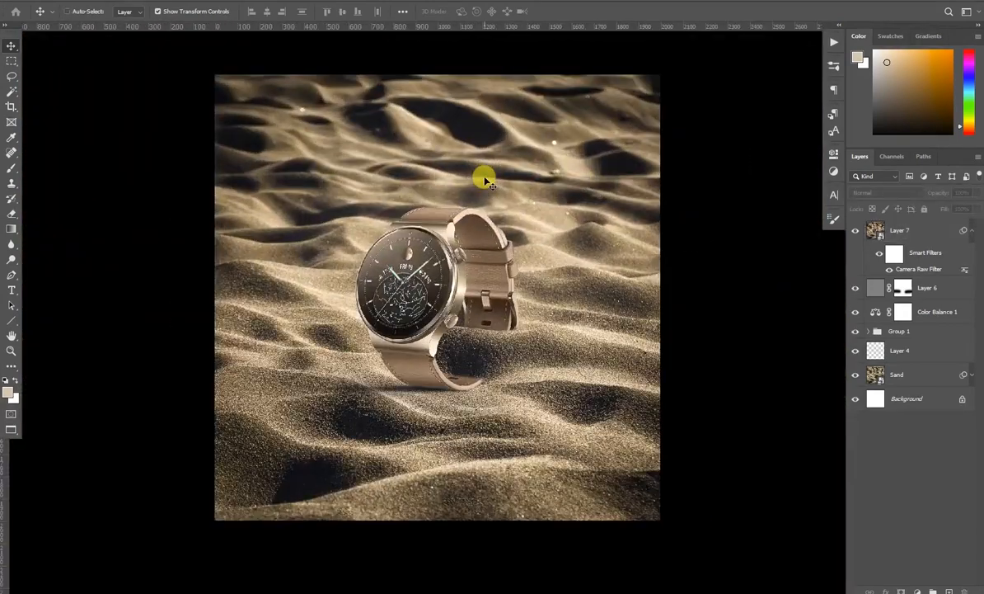
{"action": "left_click", "coordinate": [972, 230]}
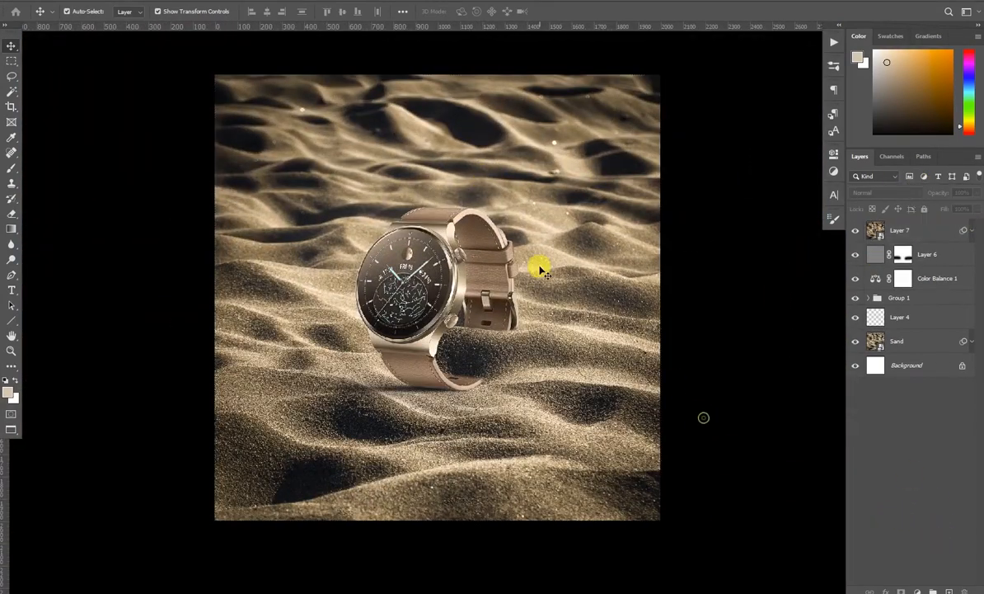